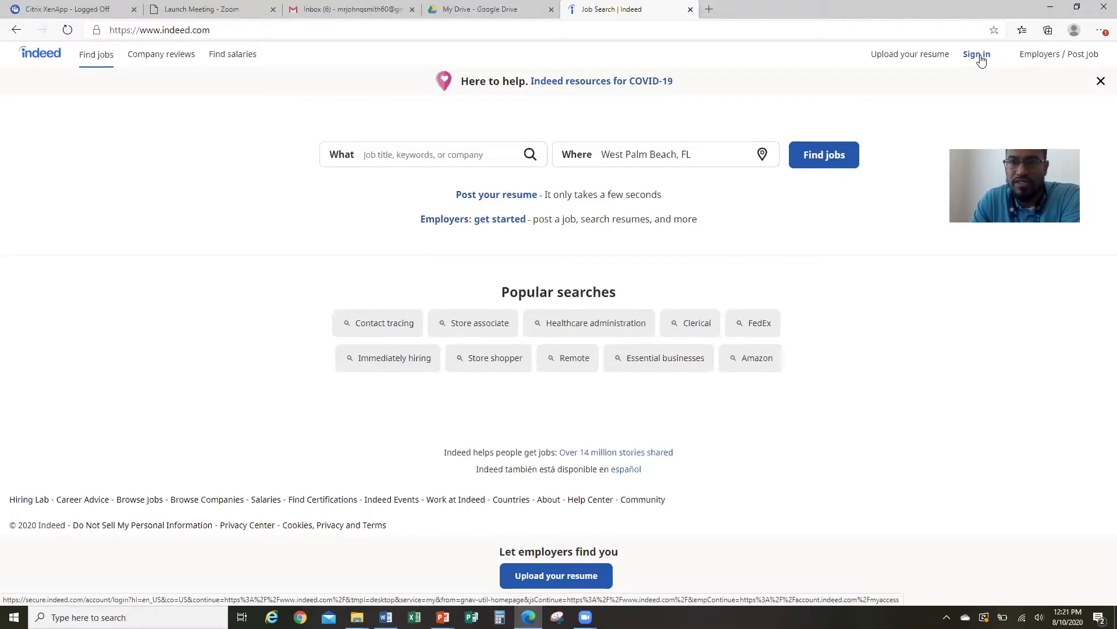
# Open Indeed's Create an Account form and fill in the suggested e-mail address.
pyautogui.click(979, 56)
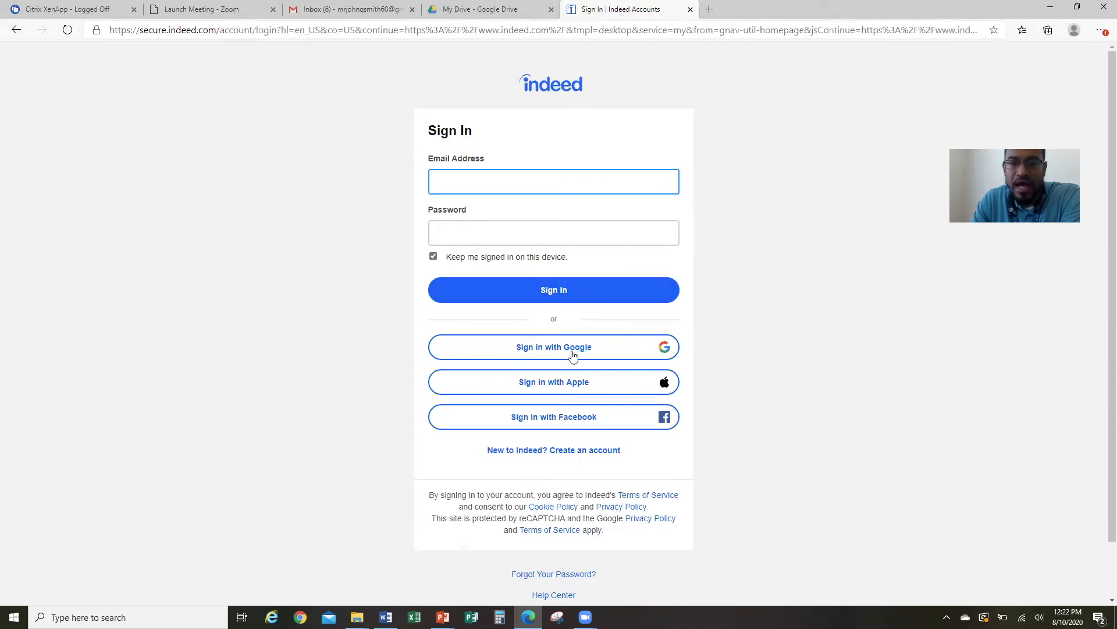
pyautogui.click(552, 451)
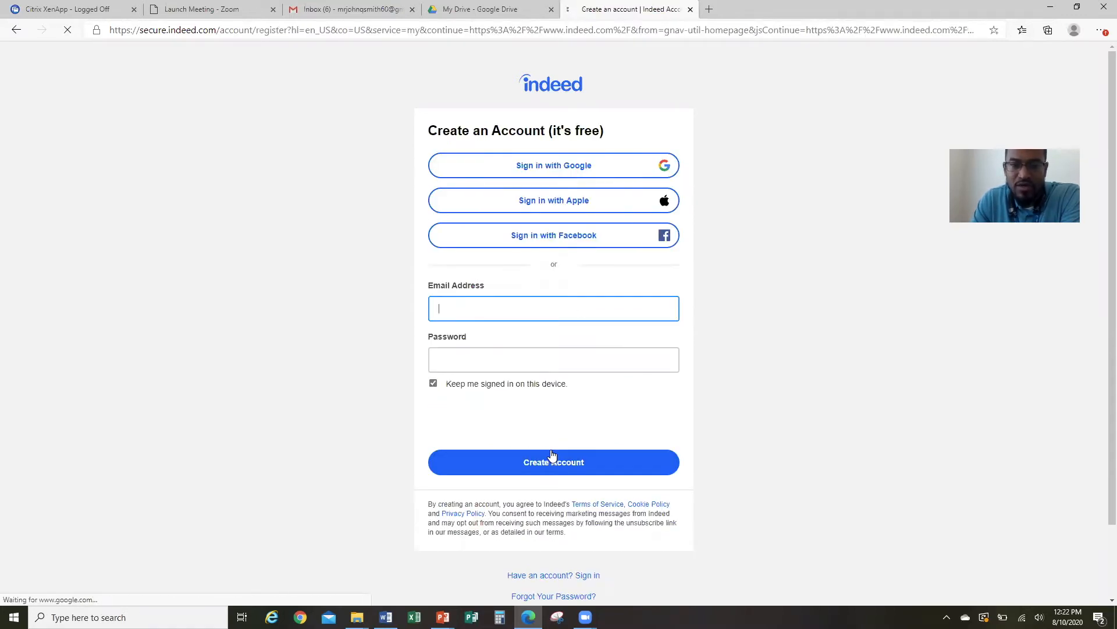
pyautogui.click(578, 310)
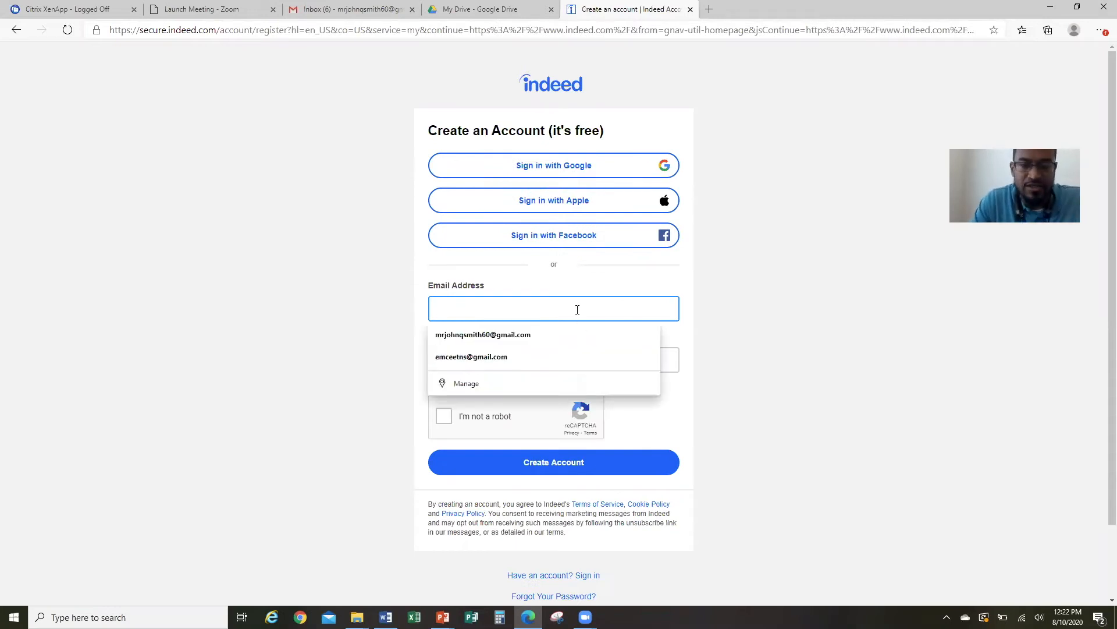
pyautogui.click(520, 336)
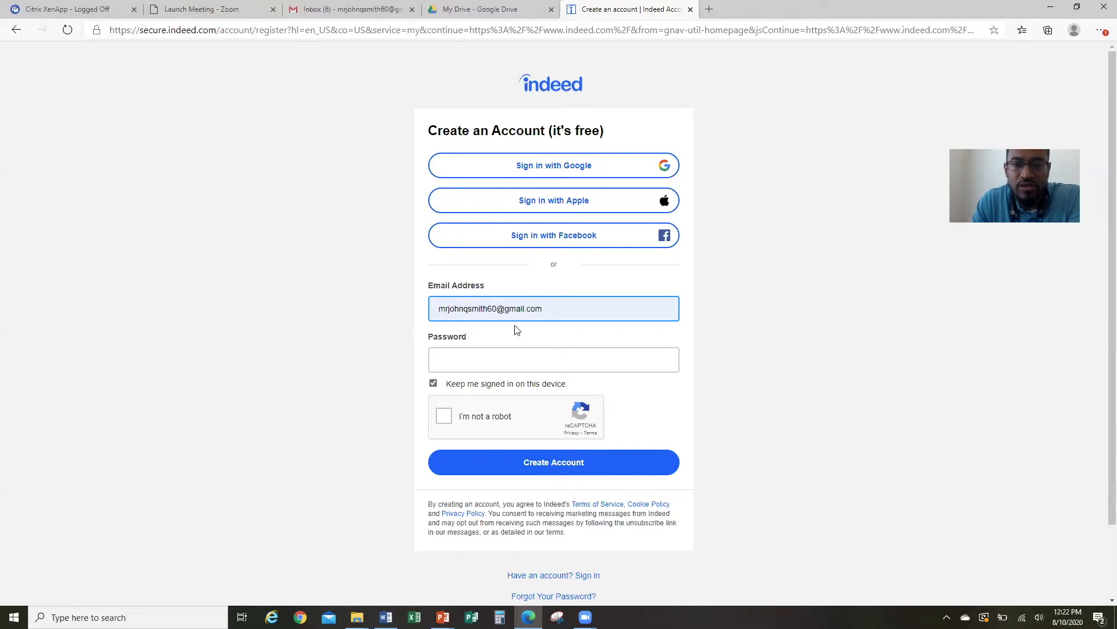
# Enter the account password and start the I'm not a robot check.
pyautogui.click(510, 359)
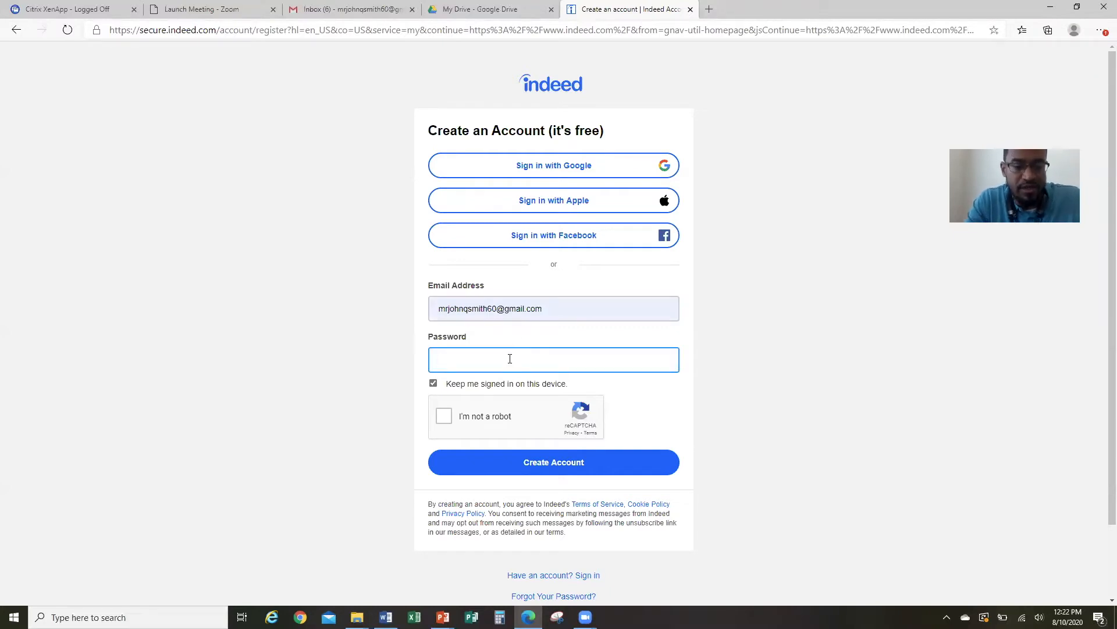
pyautogui.write('******')
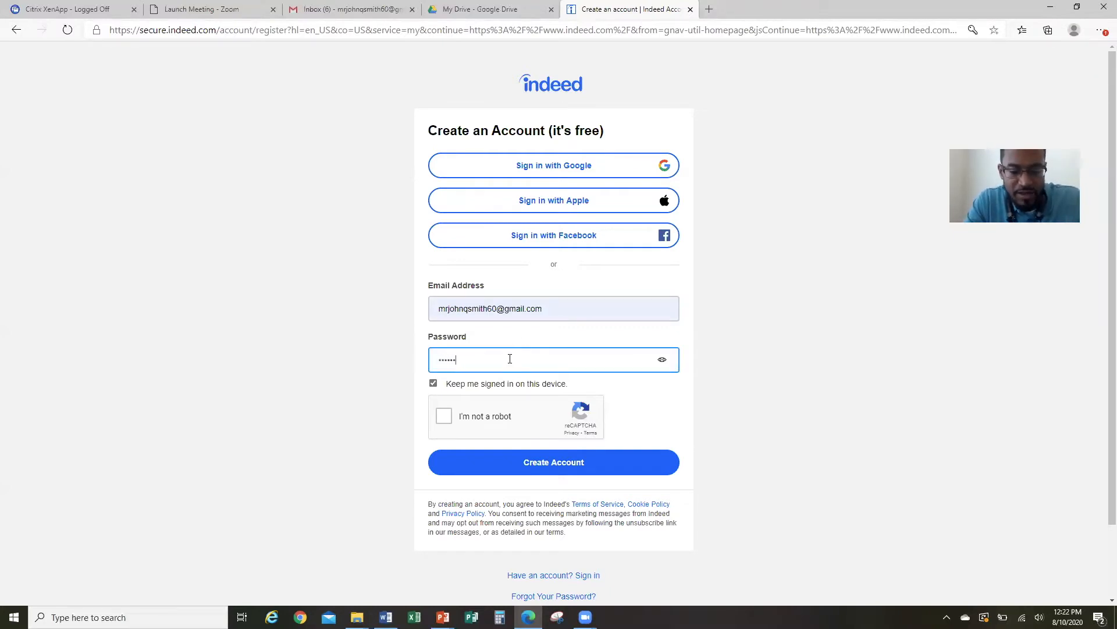
pyautogui.write('**')
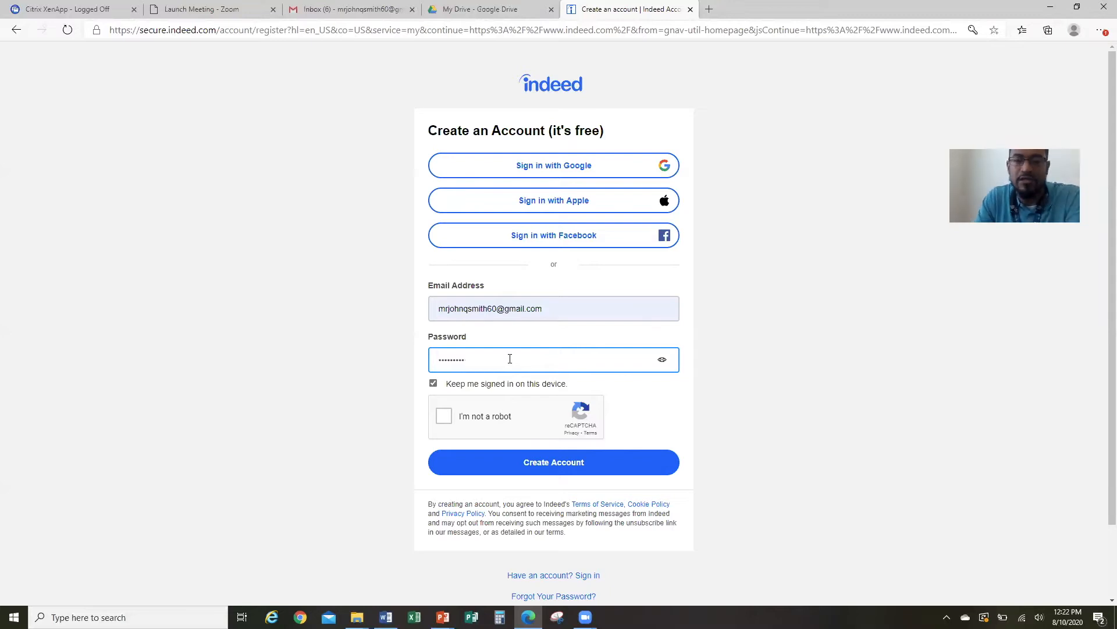
pyautogui.click(444, 417)
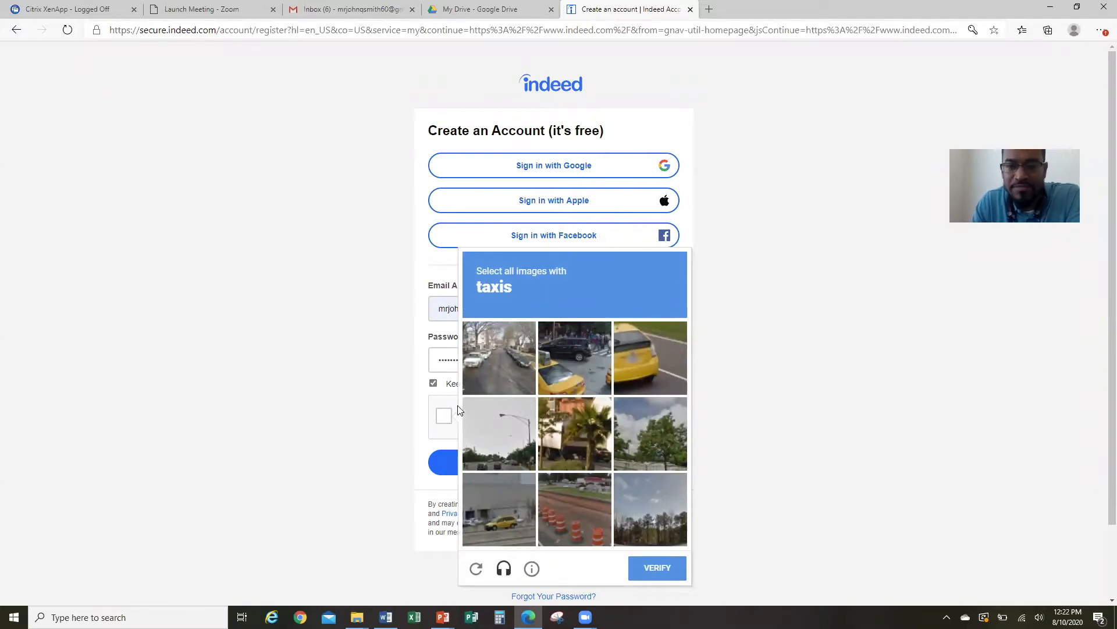
# Select the top-middle, top-right and bottom-left taxi tiles and verify the captcha.
pyautogui.click(565, 362)
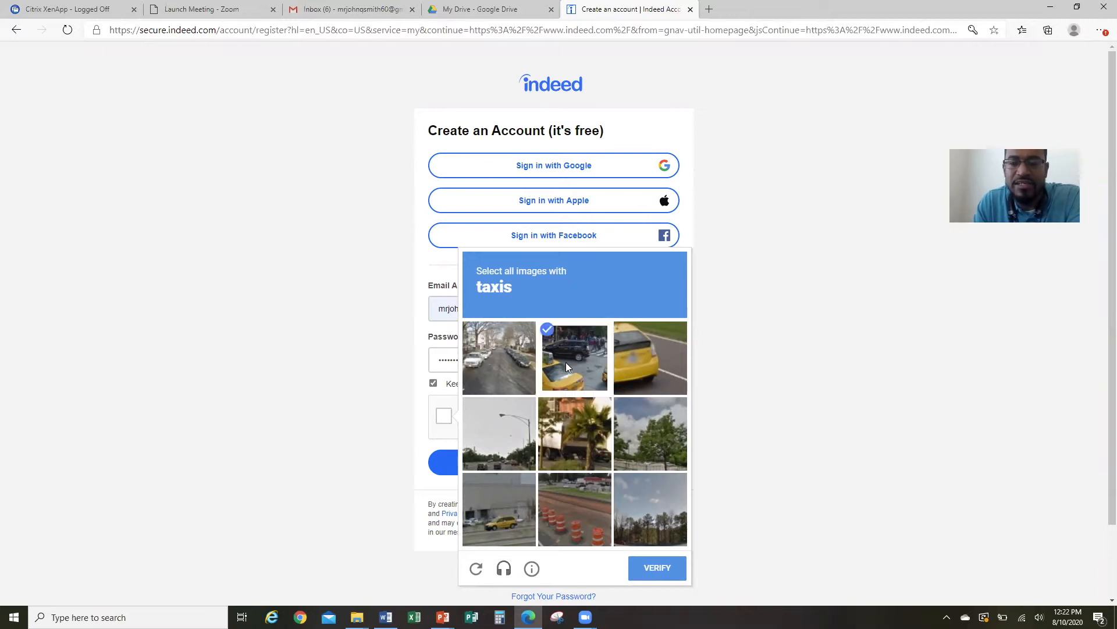
pyautogui.click(633, 360)
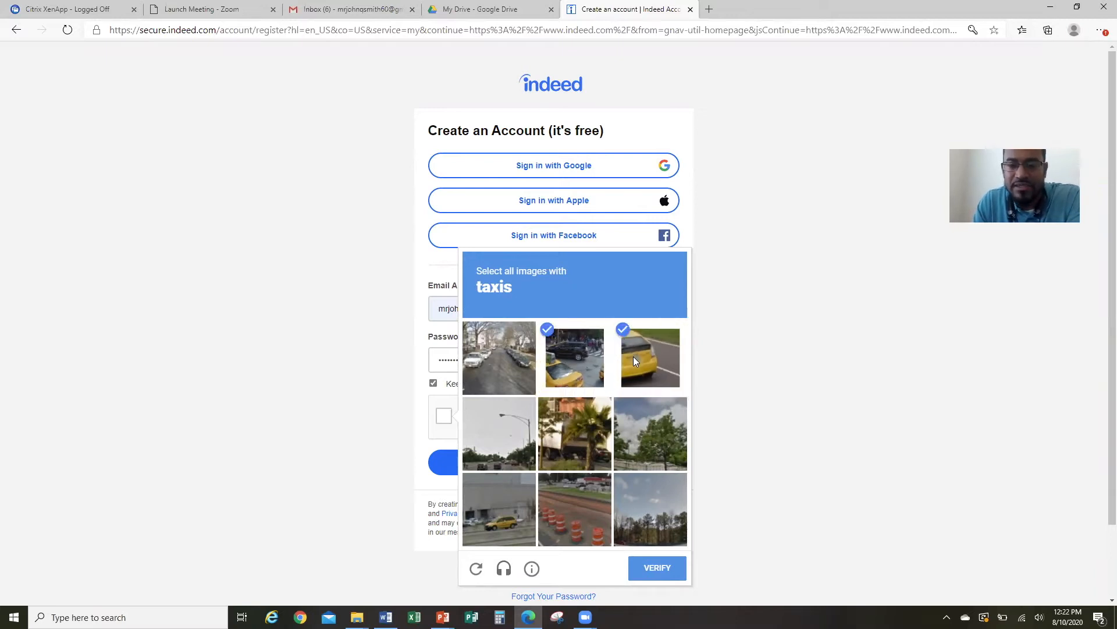
pyautogui.click(498, 511)
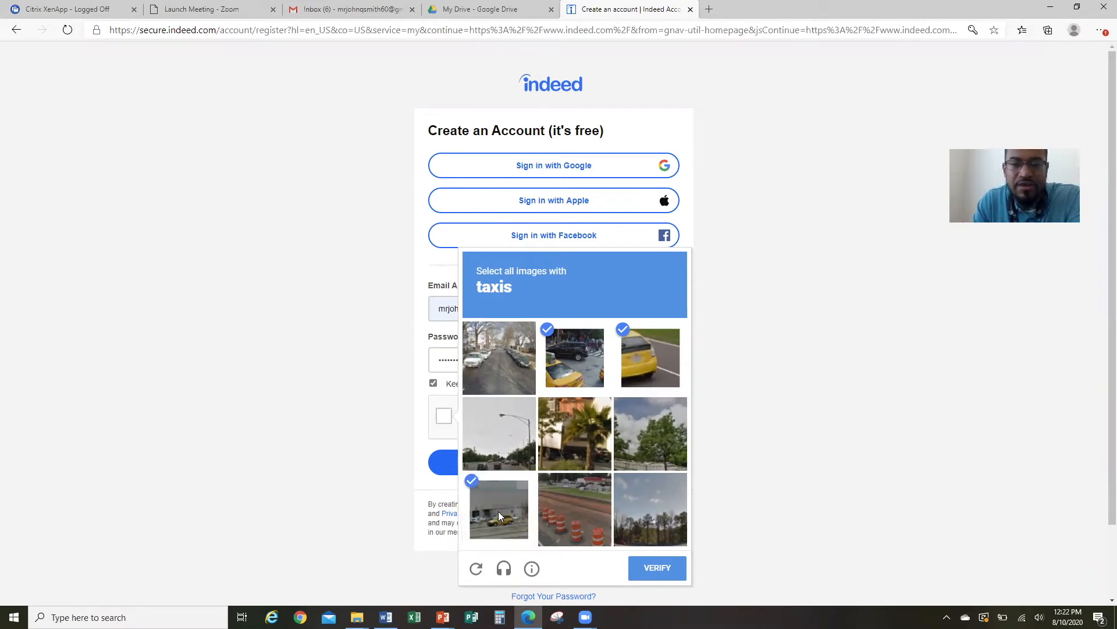
pyautogui.click(651, 573)
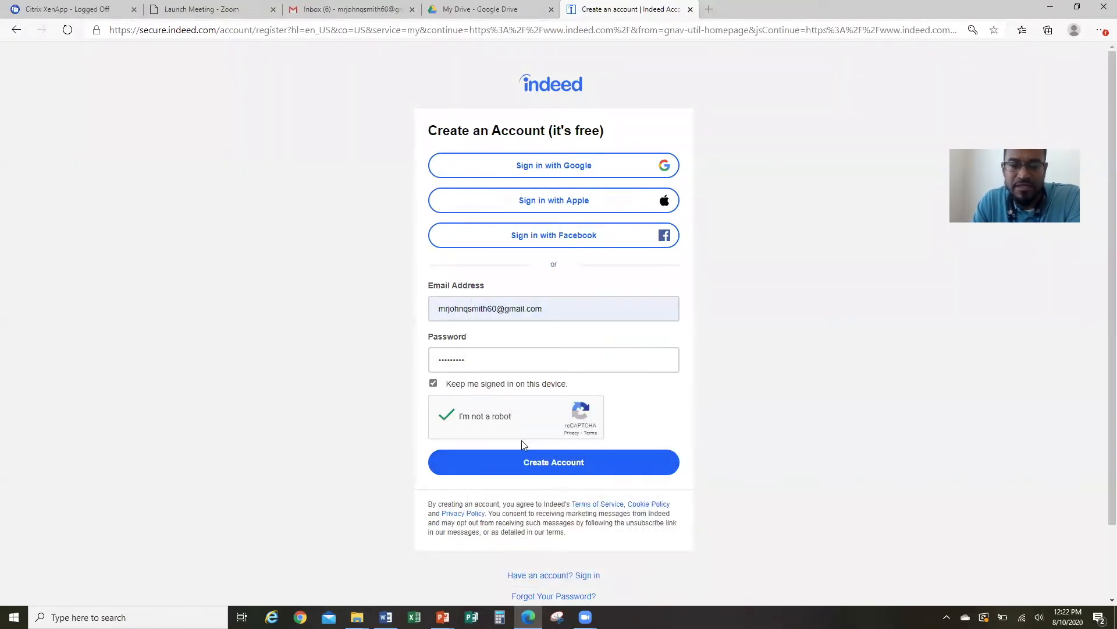
# Create the account, decline saving the password, and cancel the resume file upload.
pyautogui.click(546, 468)
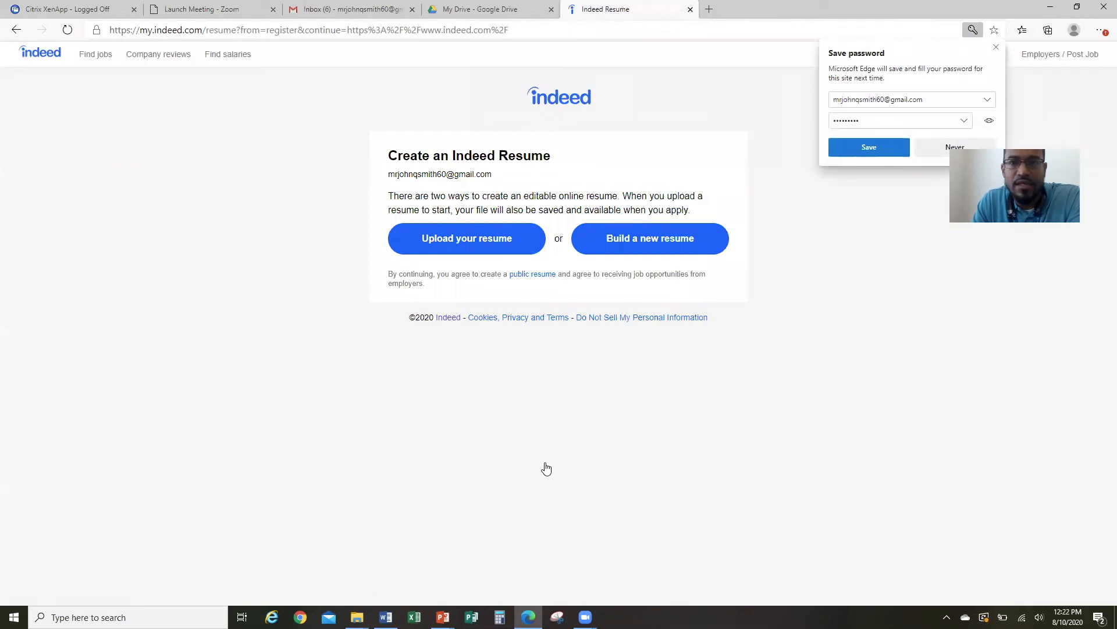
pyautogui.click(940, 146)
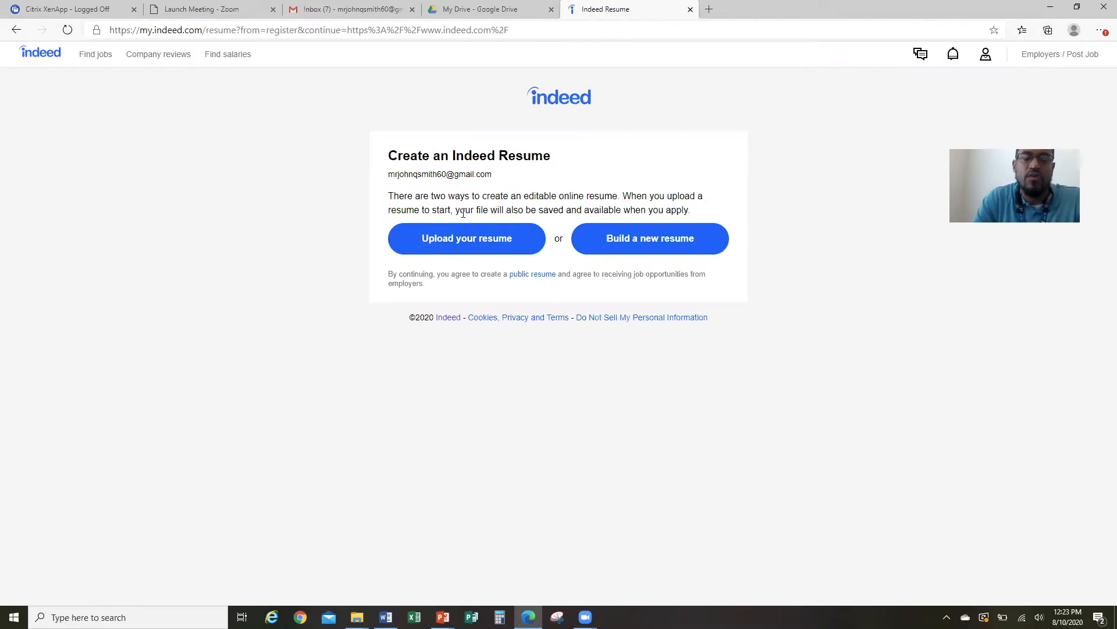
pyautogui.click(476, 243)
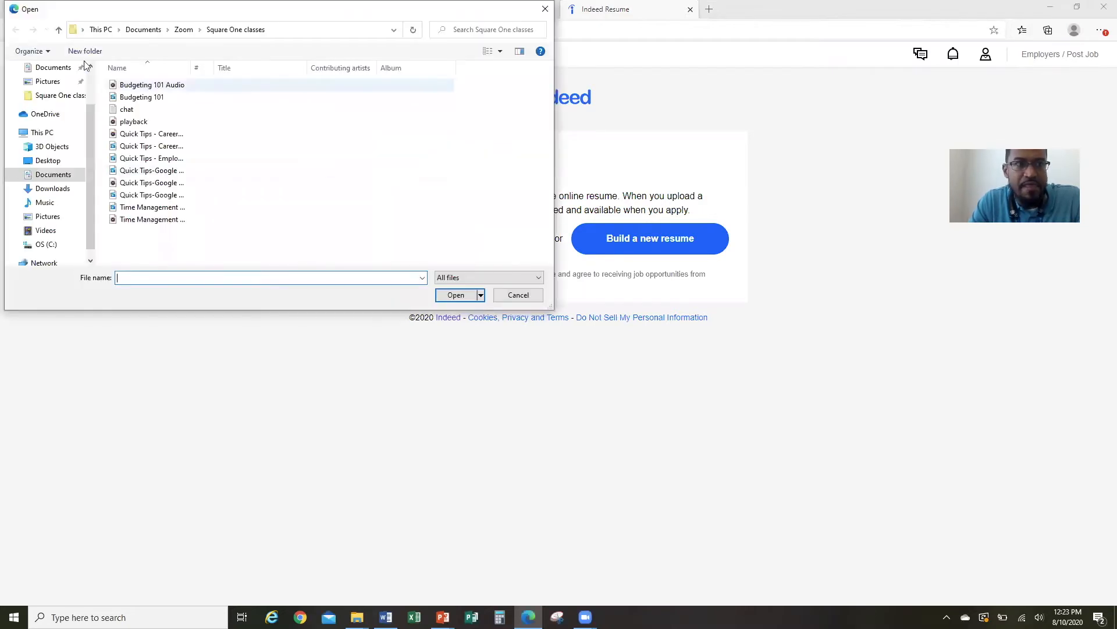
pyautogui.click(65, 175)
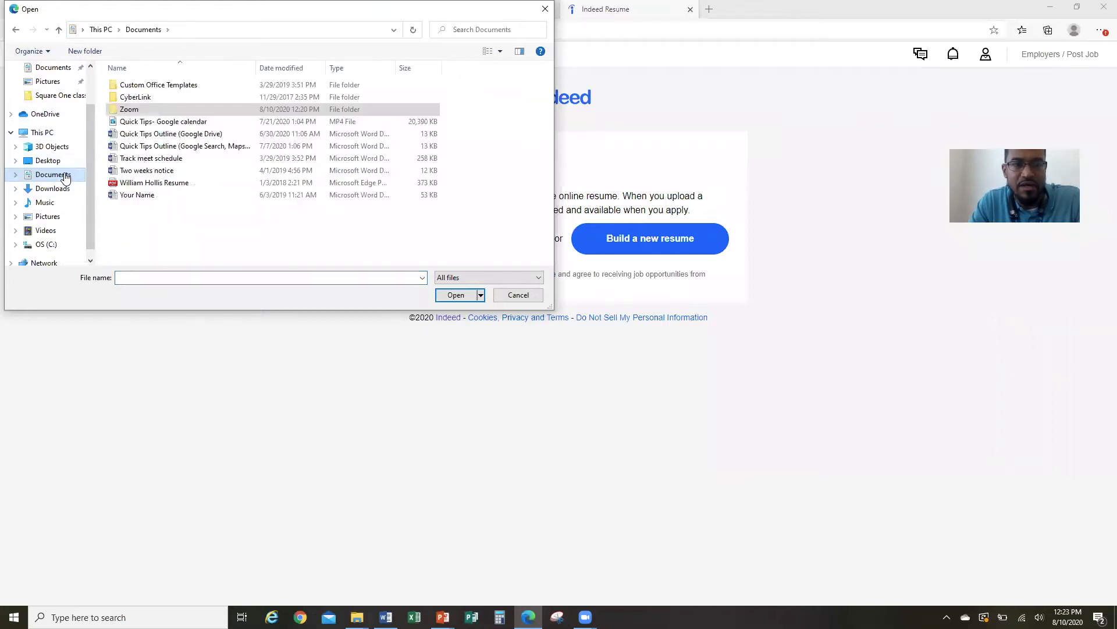
pyautogui.click(145, 185)
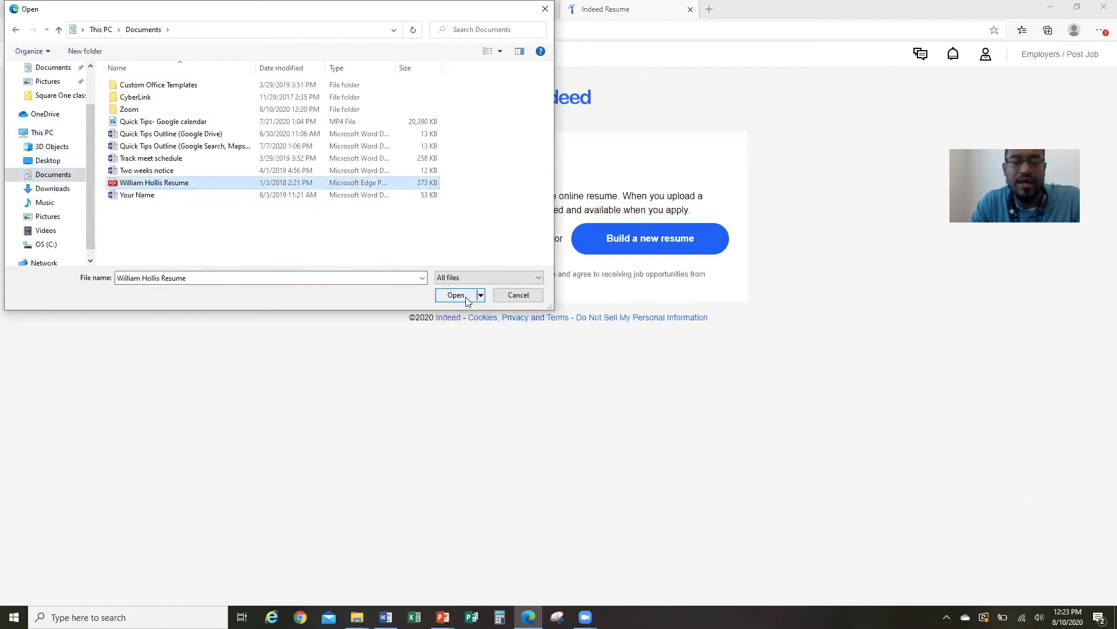
pyautogui.click(518, 295)
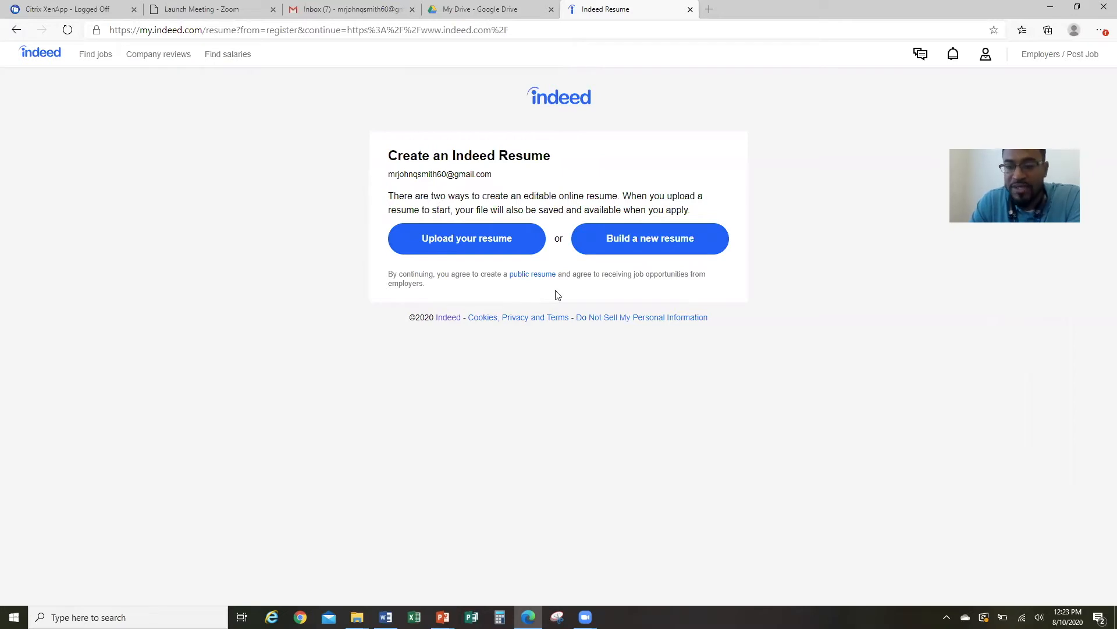
# Choose Build a new resume, then go to the Gmail inbox tab.
pyautogui.click(663, 243)
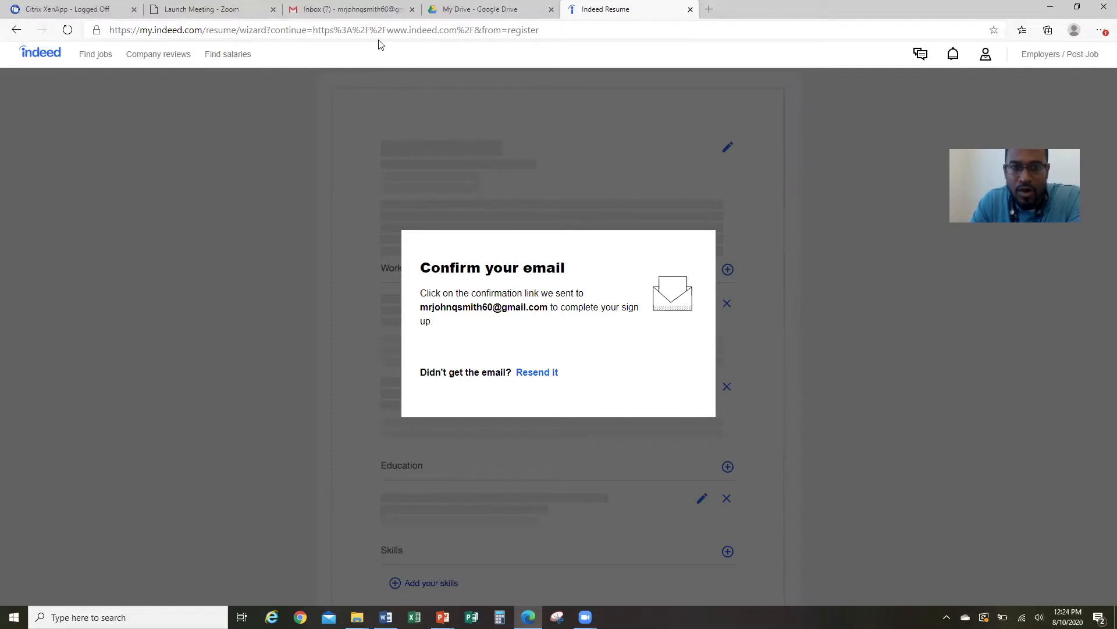
pyautogui.click(369, 12)
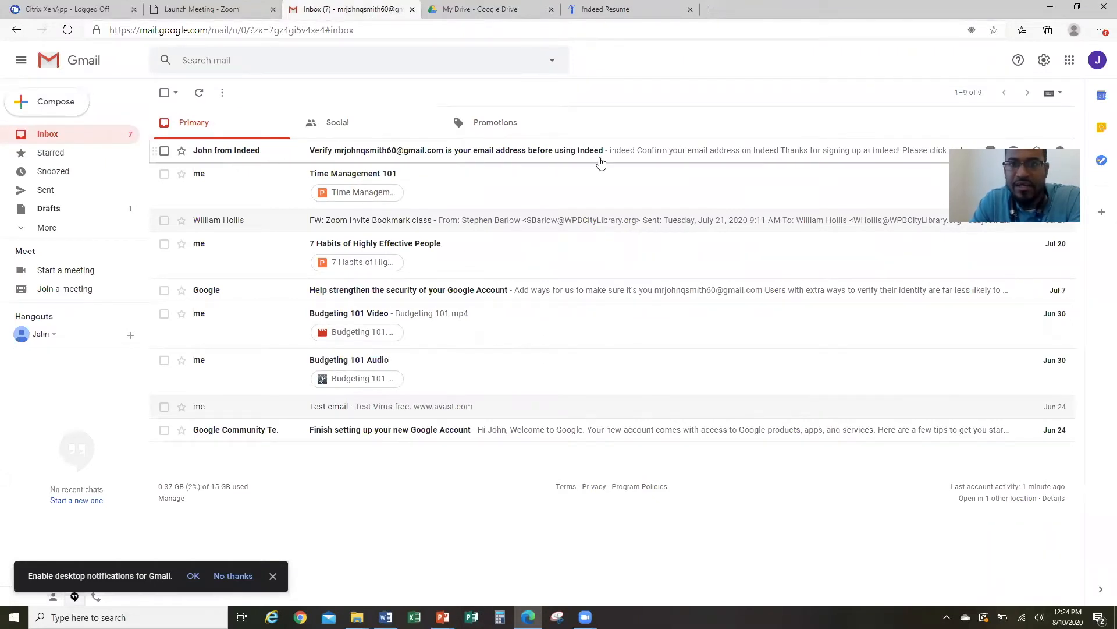
# Open Indeed's verification e-mail and follow its Confirm your Indeed account link.
pyautogui.click(635, 153)
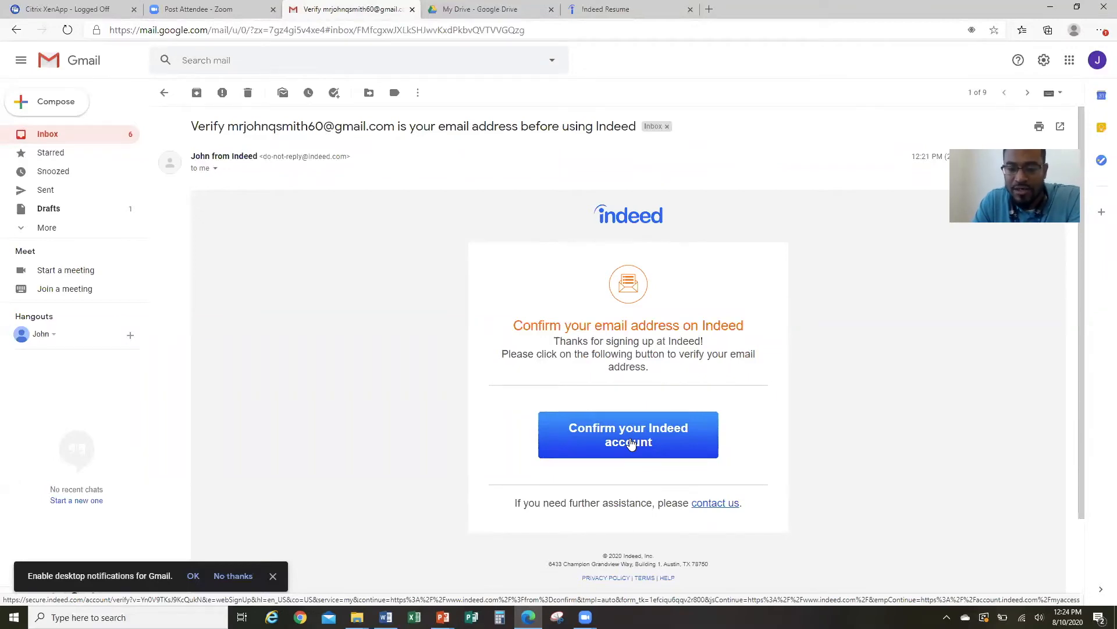
pyautogui.click(631, 444)
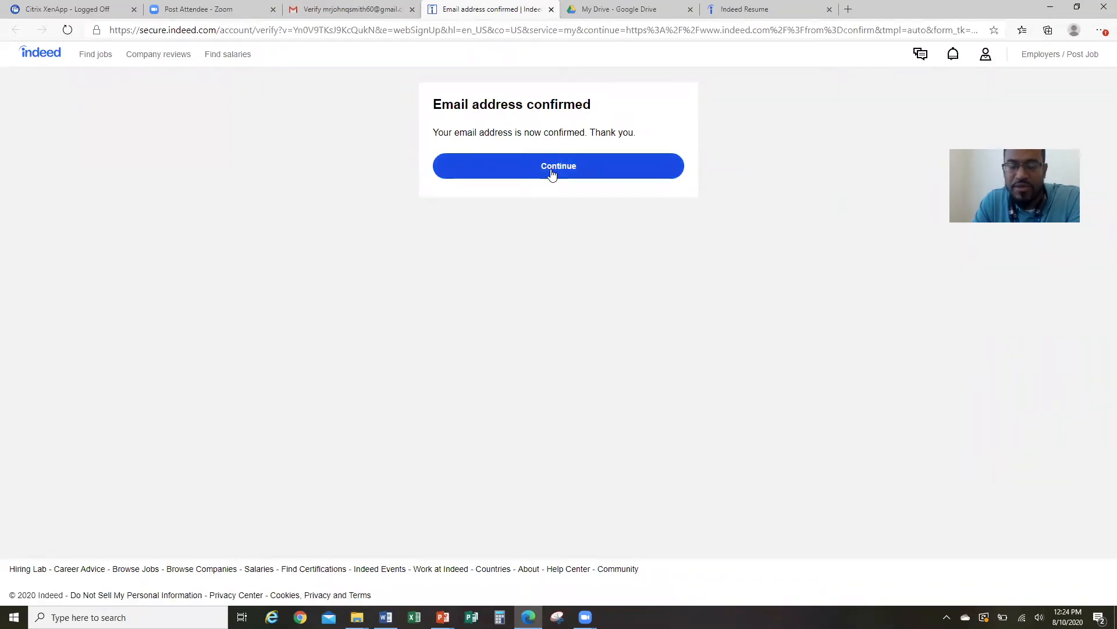
# Continue past the confirmation, then reload the Indeed resume builder tab.
pyautogui.click(552, 174)
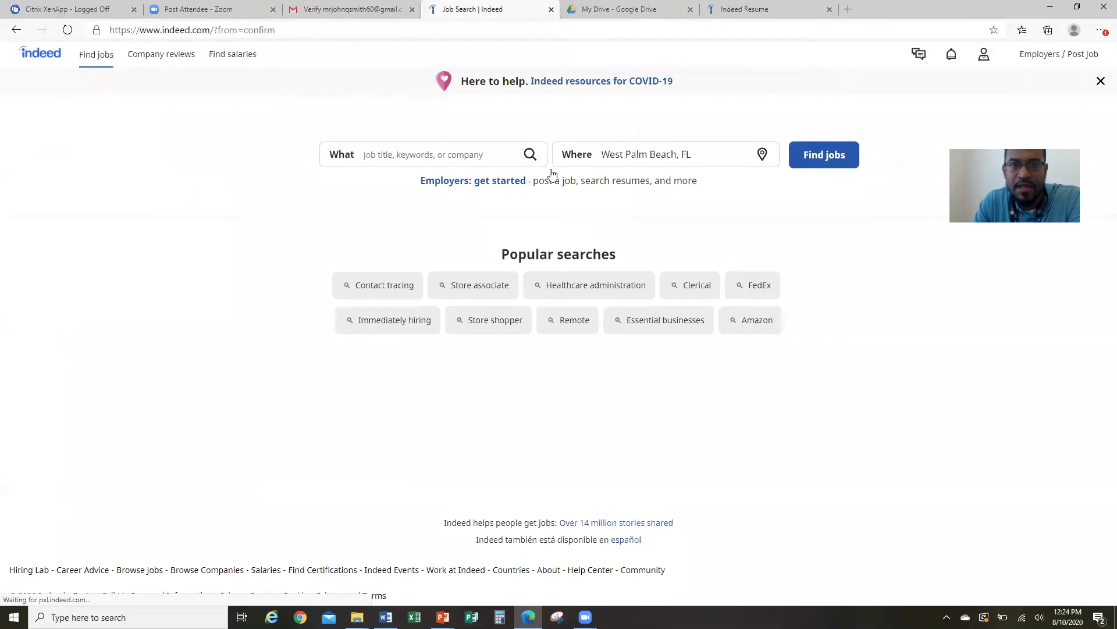
pyautogui.click(755, 23)
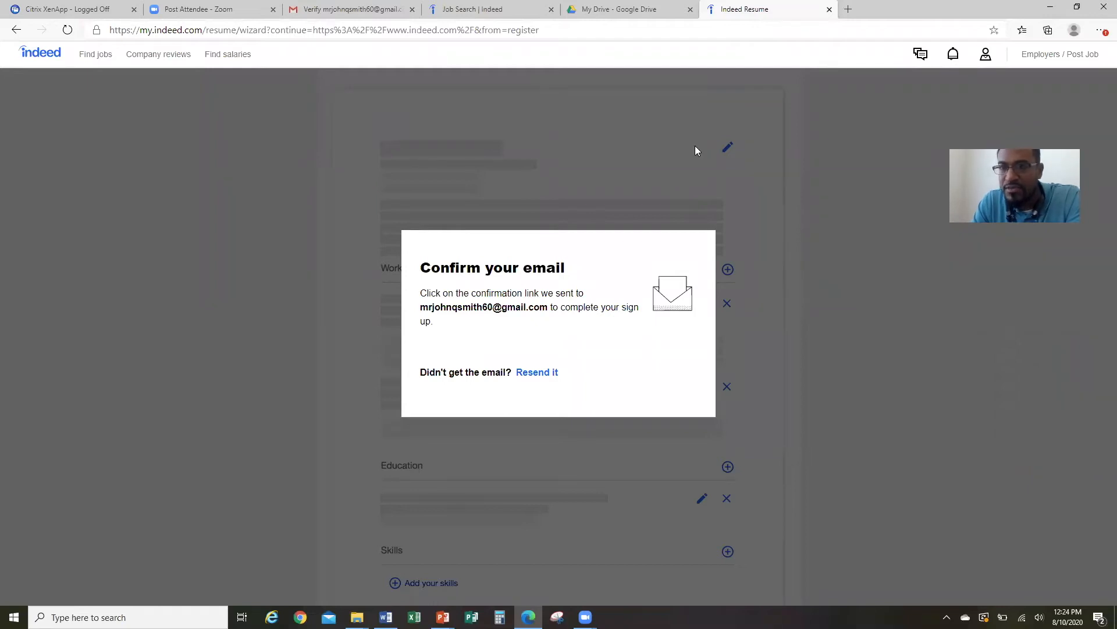
pyautogui.click(626, 32)
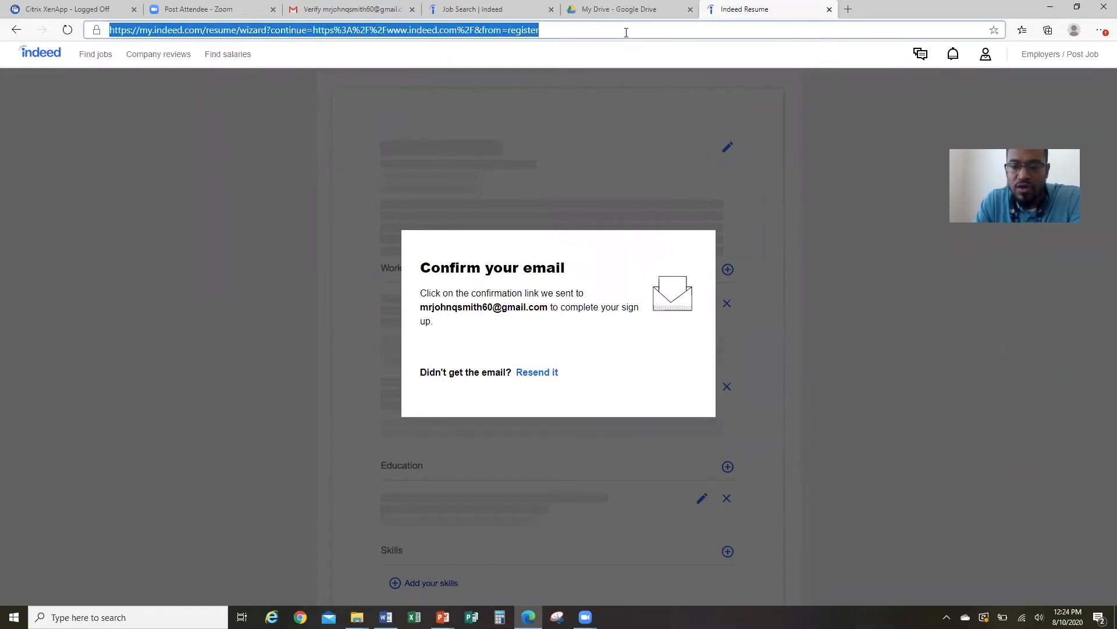
pyautogui.press('Return')
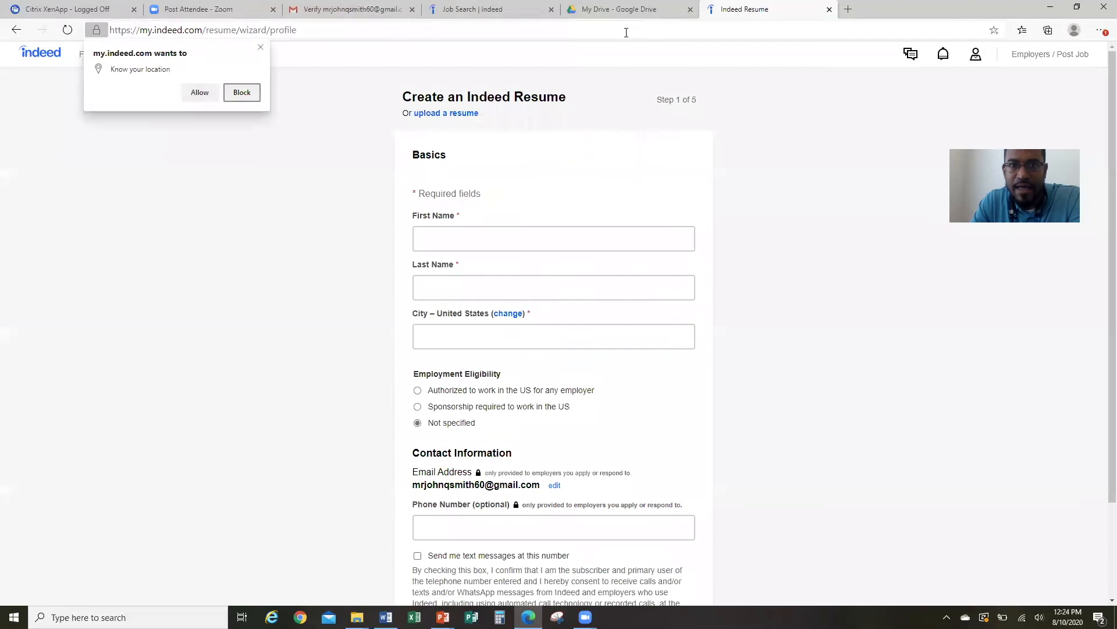
# Enter the applicant's first and last name and West Palm Beach as the city.
pyautogui.click(260, 49)
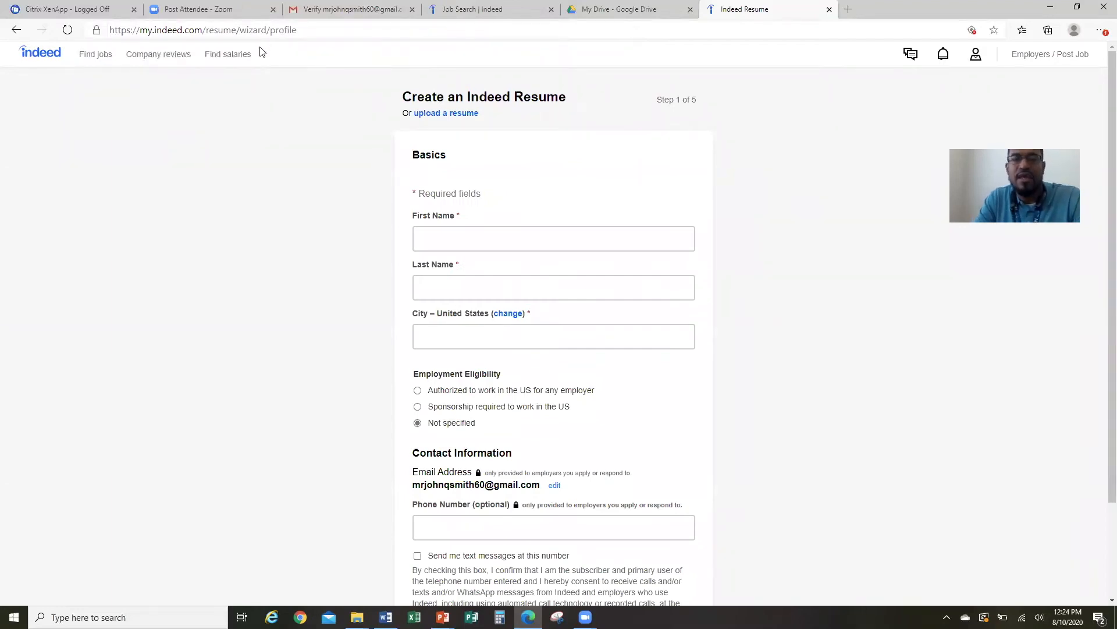
pyautogui.click(505, 236)
pyautogui.write('John')
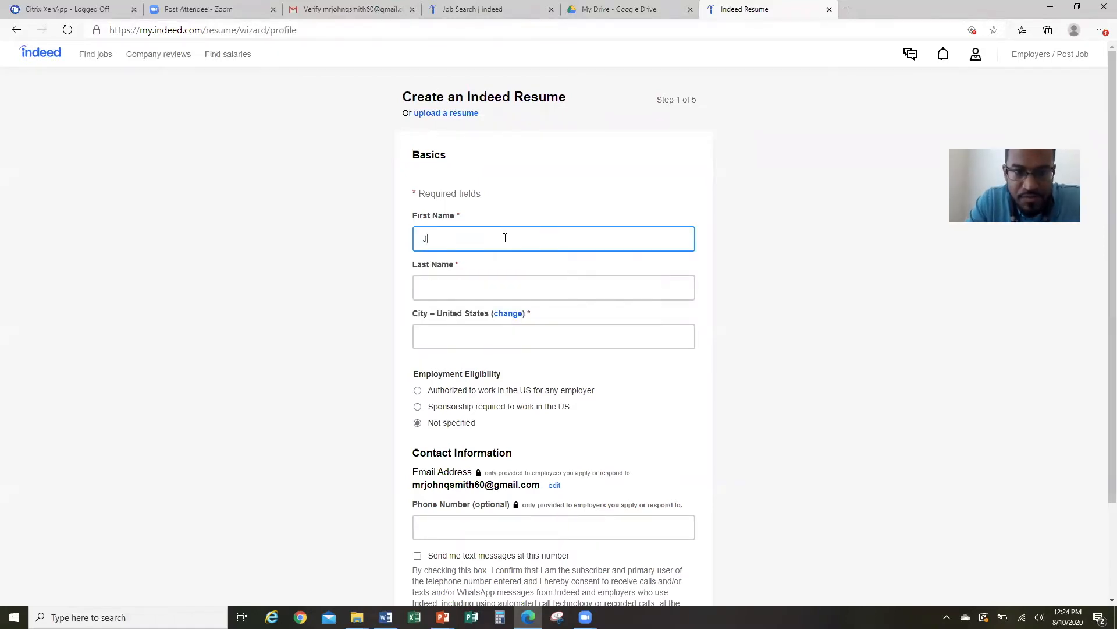
pyautogui.click(512, 290)
pyautogui.write('Smith')
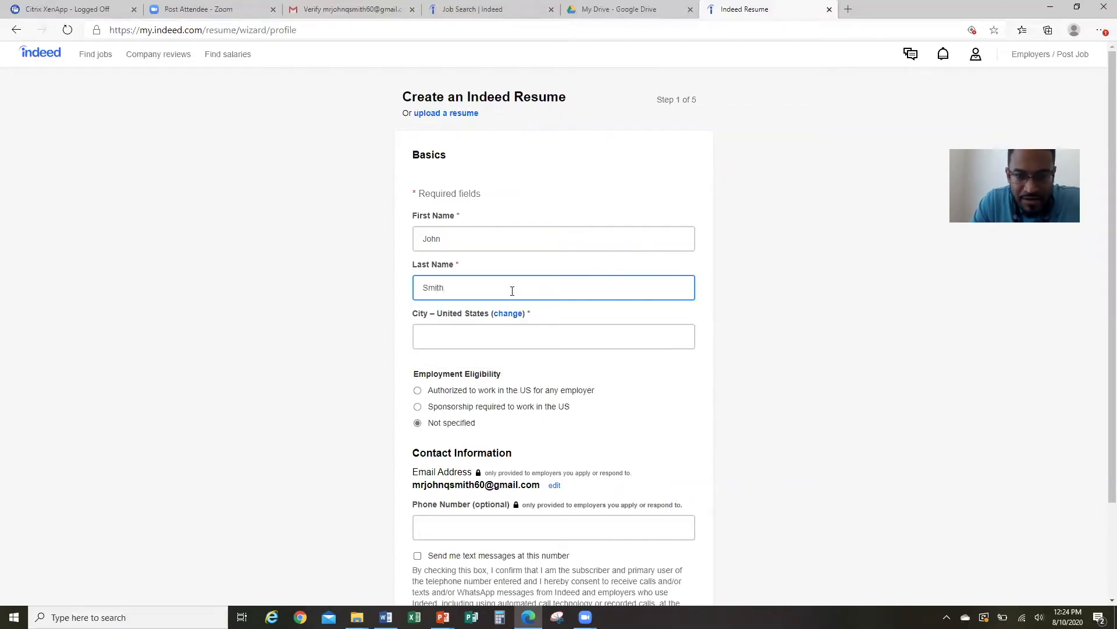
pyautogui.click(520, 335)
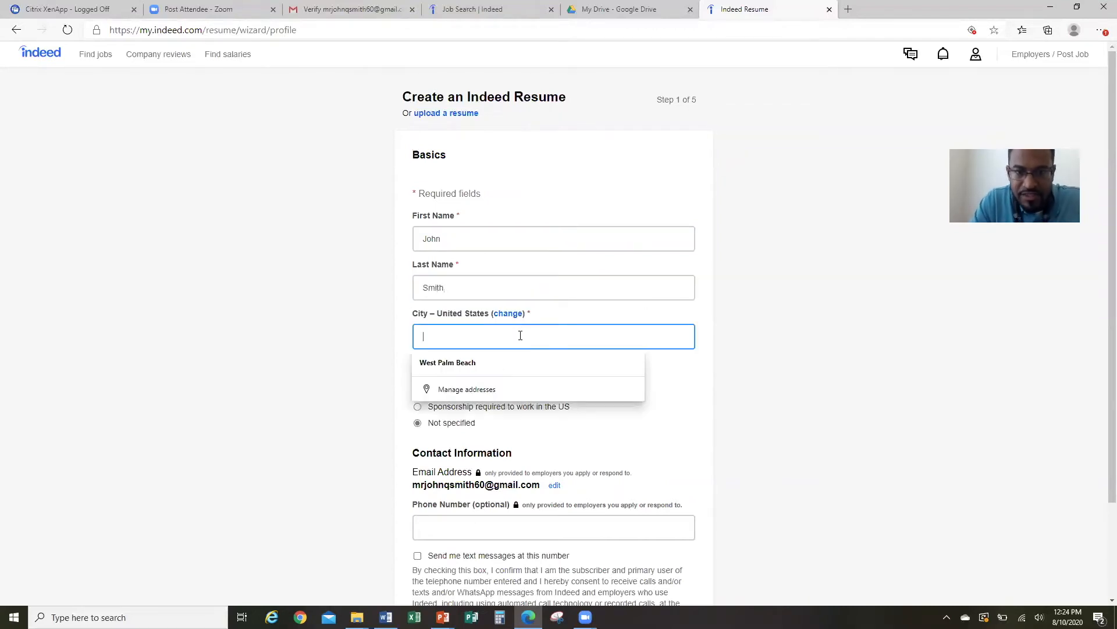
pyautogui.click(525, 362)
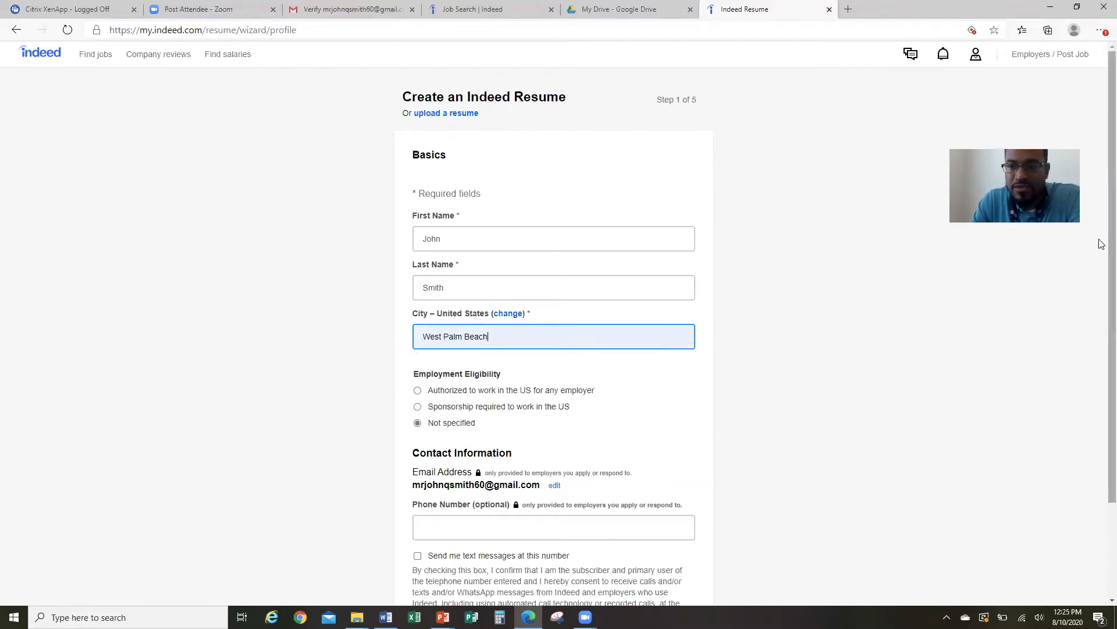
# Mark the applicant as authorized to work in the US, leave the phone blank, and continue.
pyautogui.scroll(-3, 1100, 267)
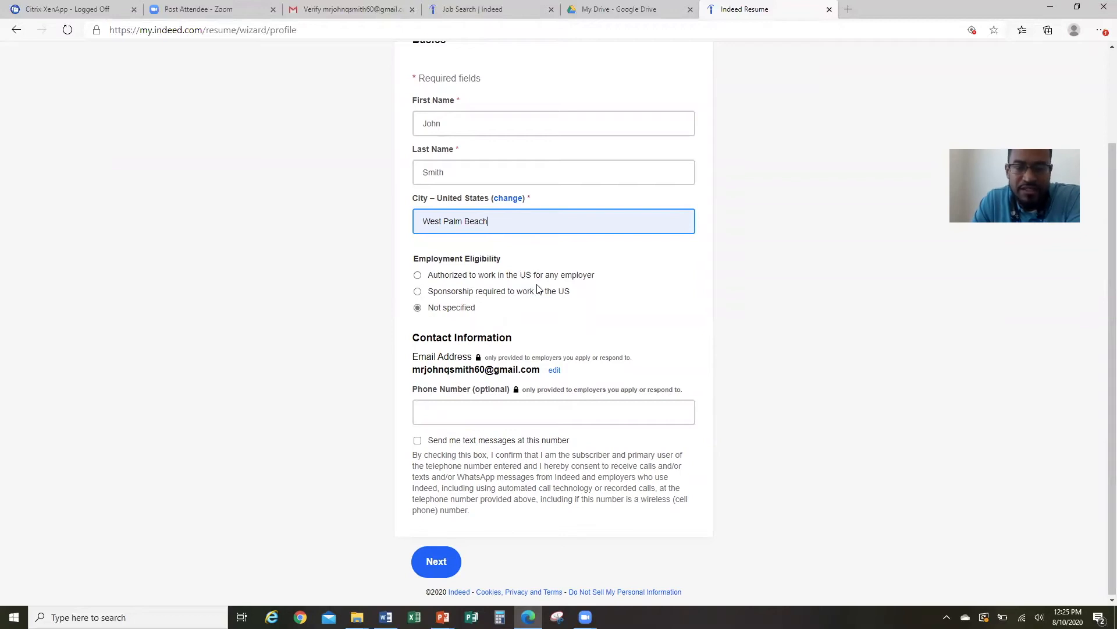
pyautogui.click(419, 278)
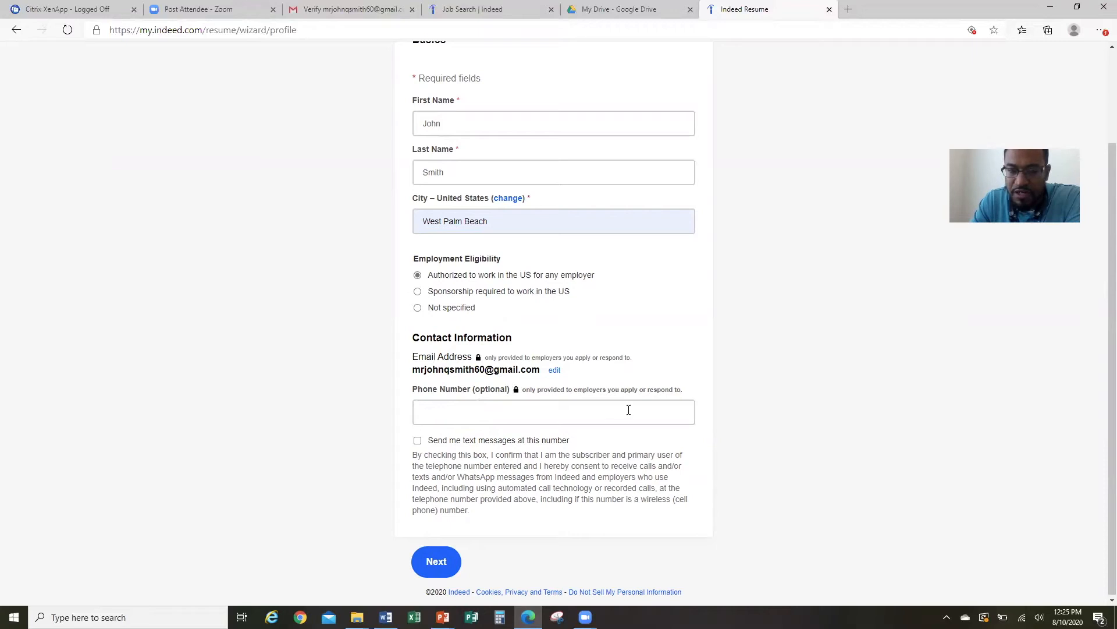
pyautogui.click(513, 408)
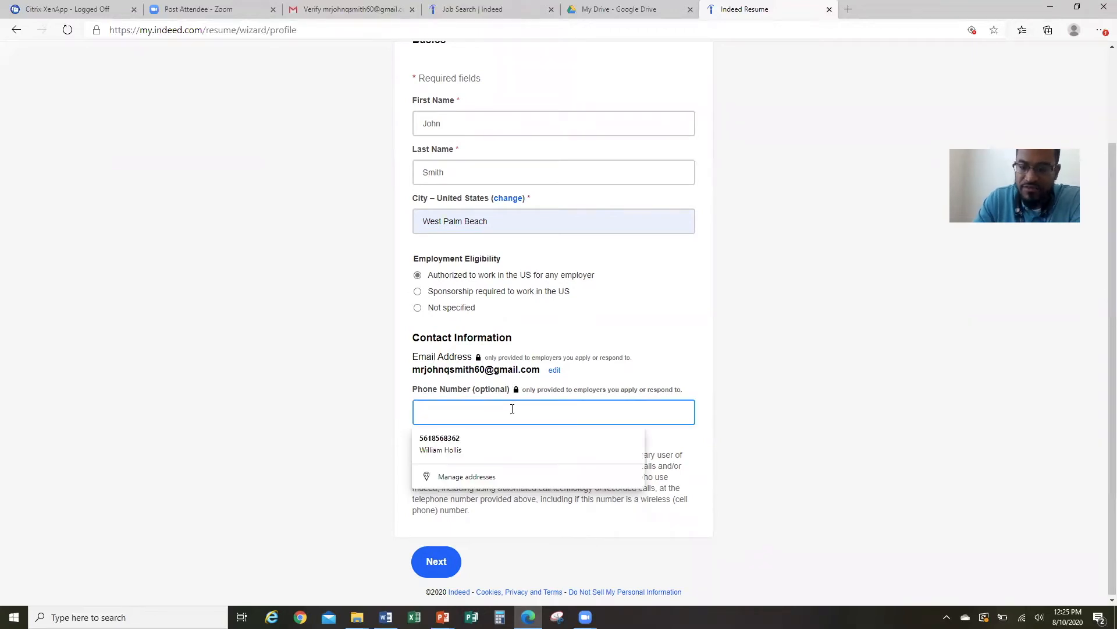
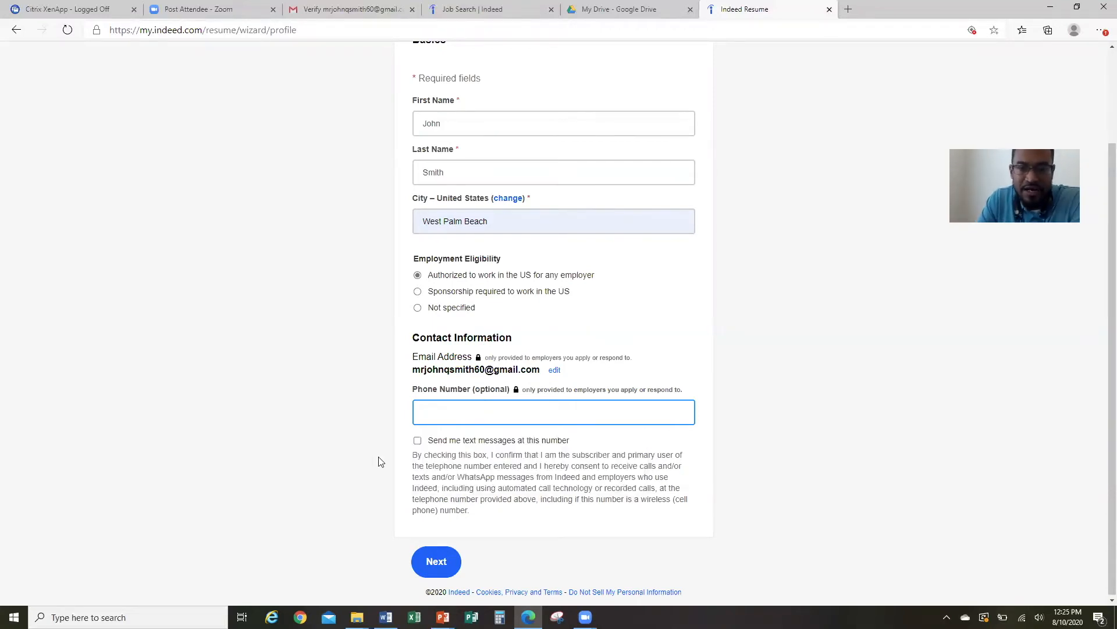
pyautogui.click(430, 567)
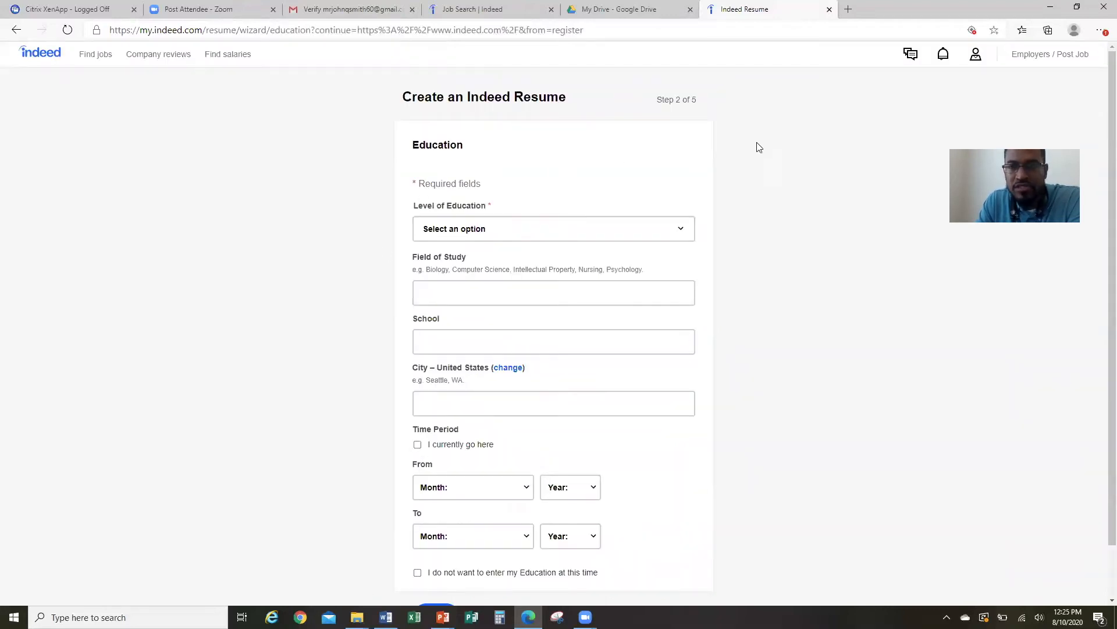
# Choose High school diploma as the education level with General Studies as field of study.
pyautogui.scroll(-2, 1102, 116)
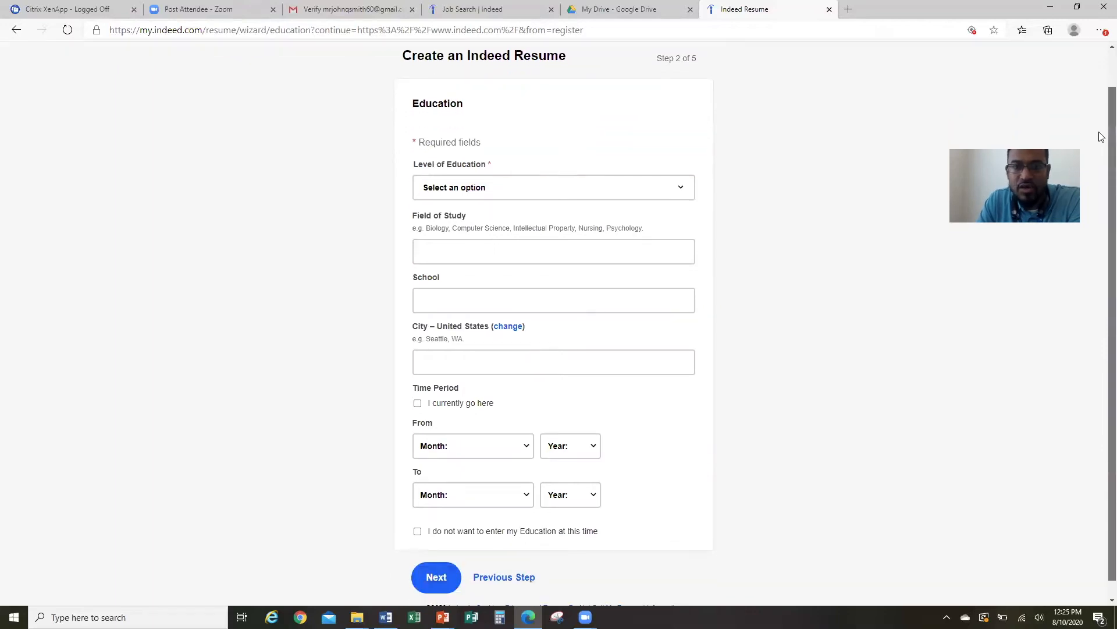
pyautogui.click(681, 179)
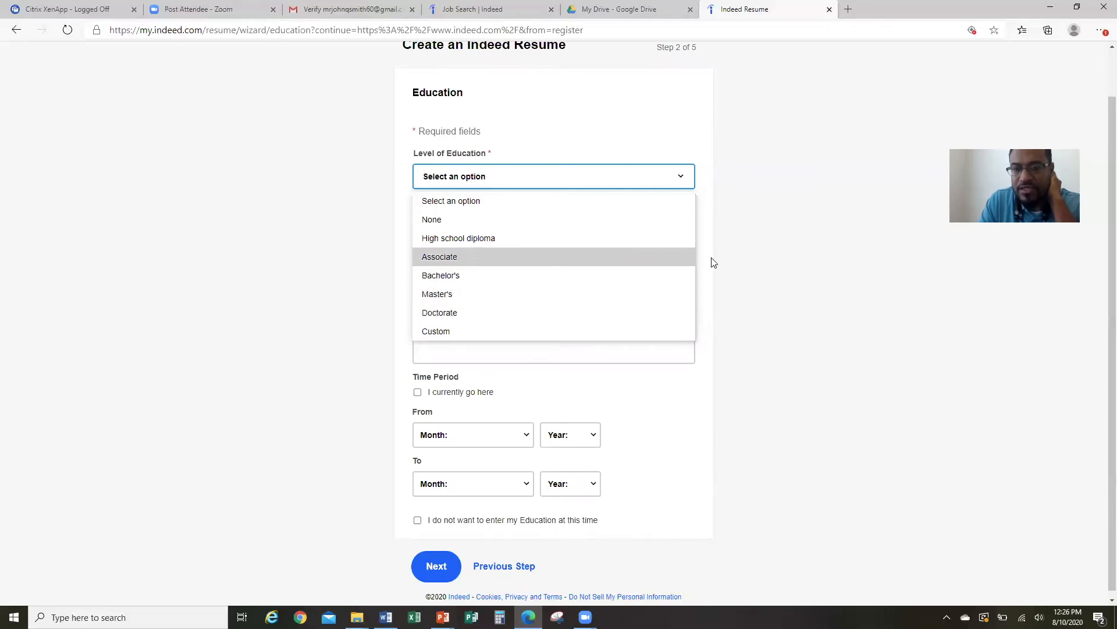
pyautogui.click(755, 246)
pyautogui.click(688, 177)
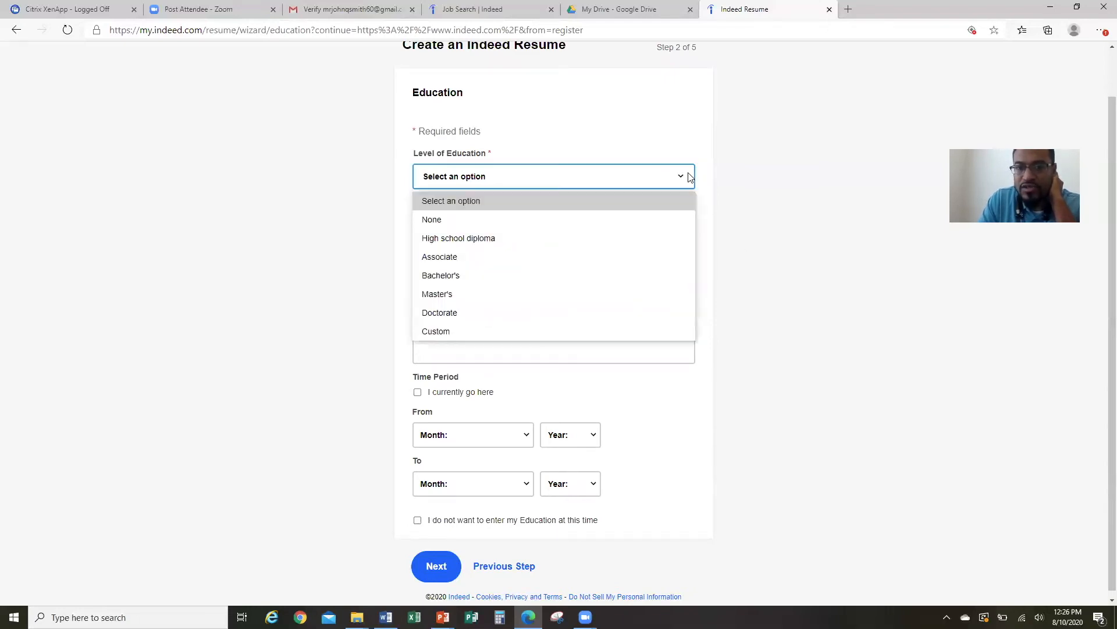
pyautogui.click(485, 239)
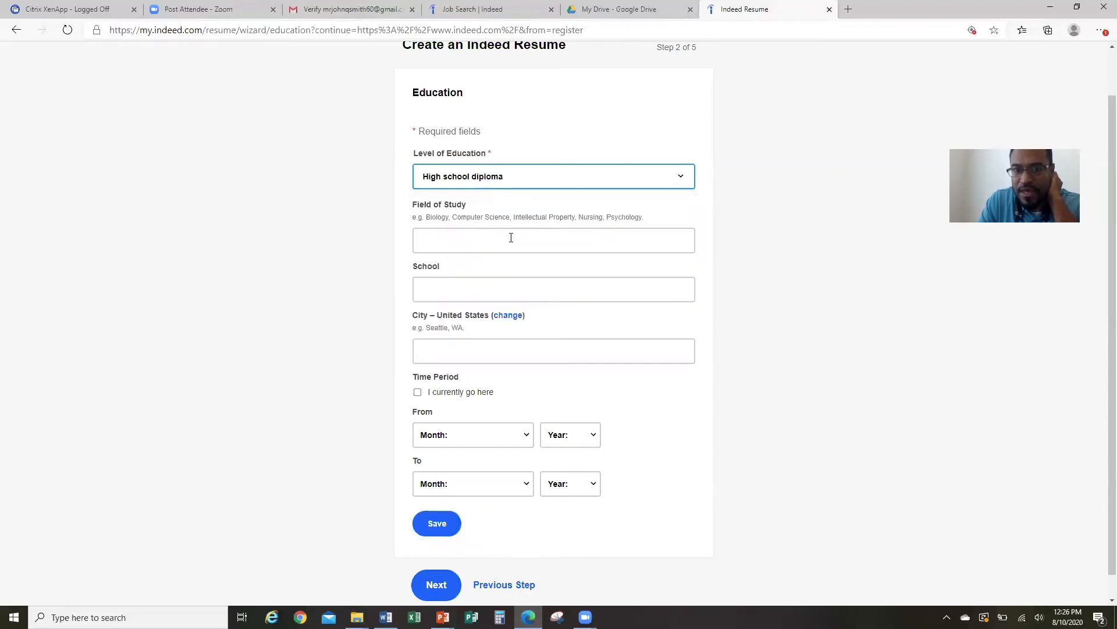
pyautogui.click(512, 239)
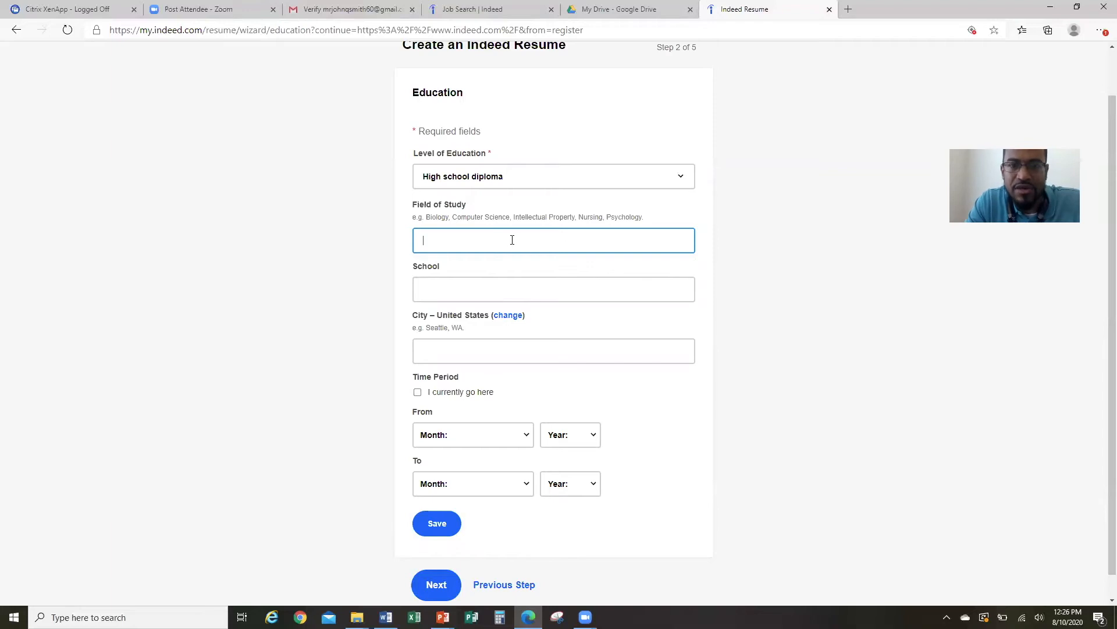
pyautogui.write('Ge')
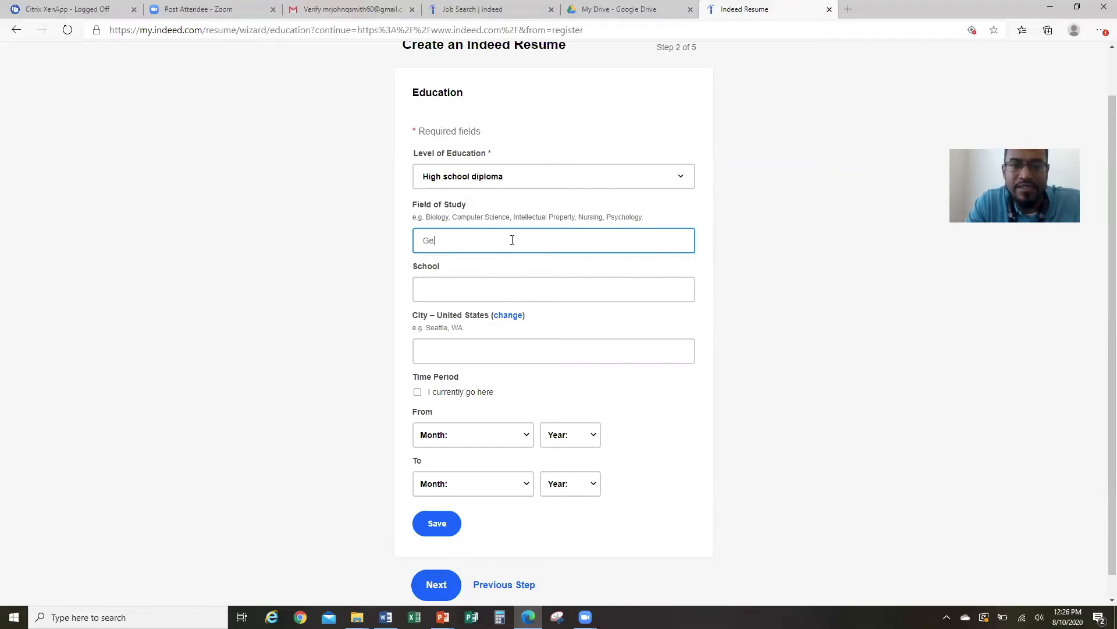
pyautogui.write('neral Studies')
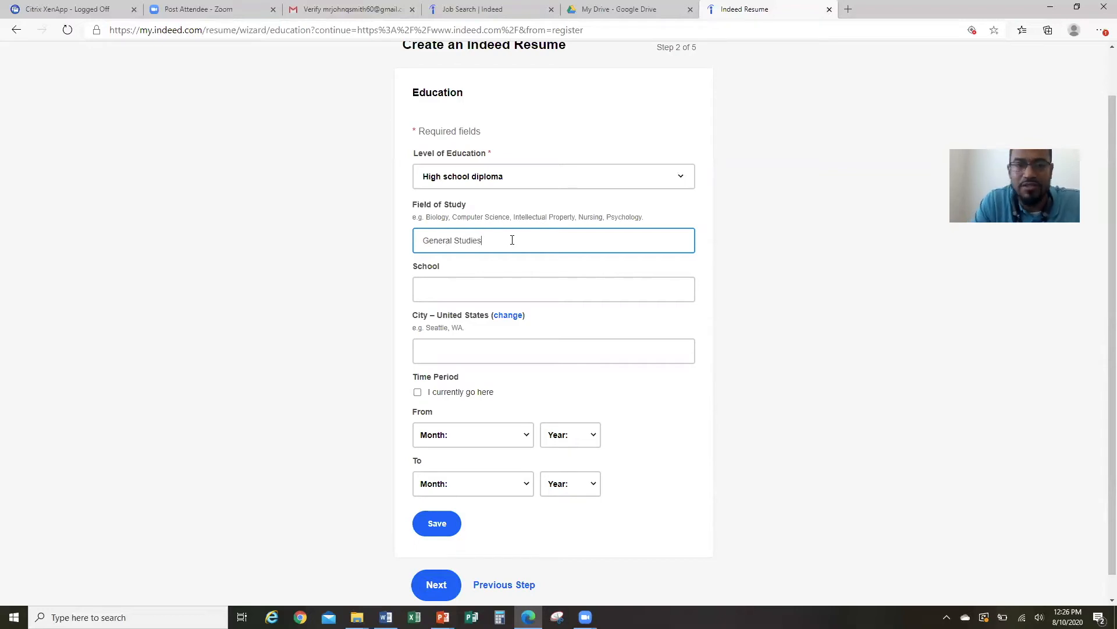
# Set the school to Palm Beach Lakes High School.
pyautogui.click(522, 286)
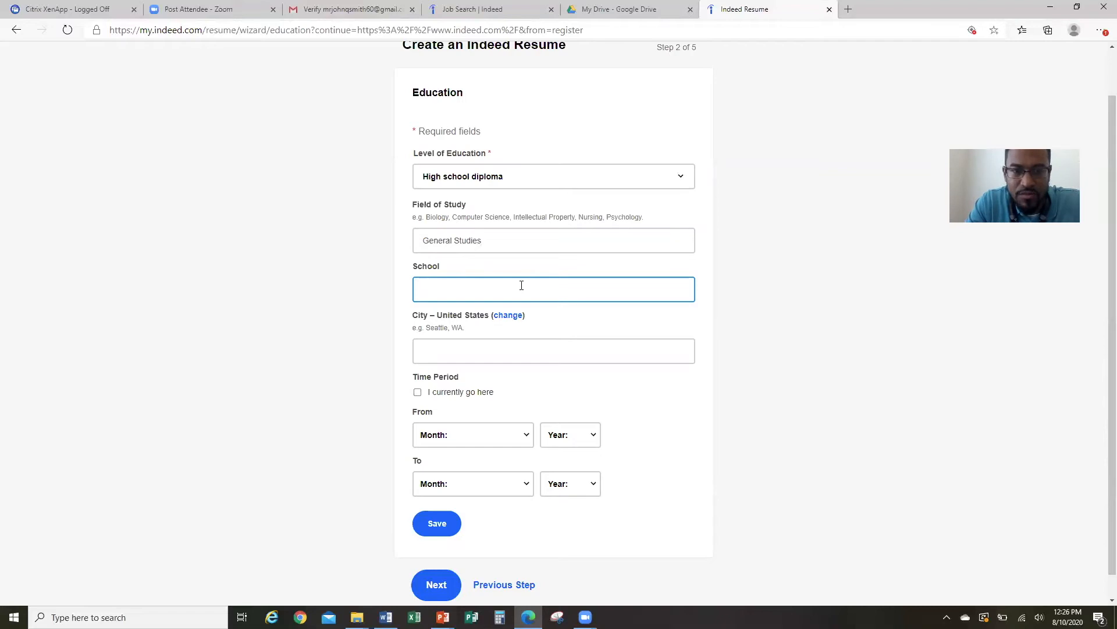
pyautogui.write('Joh')
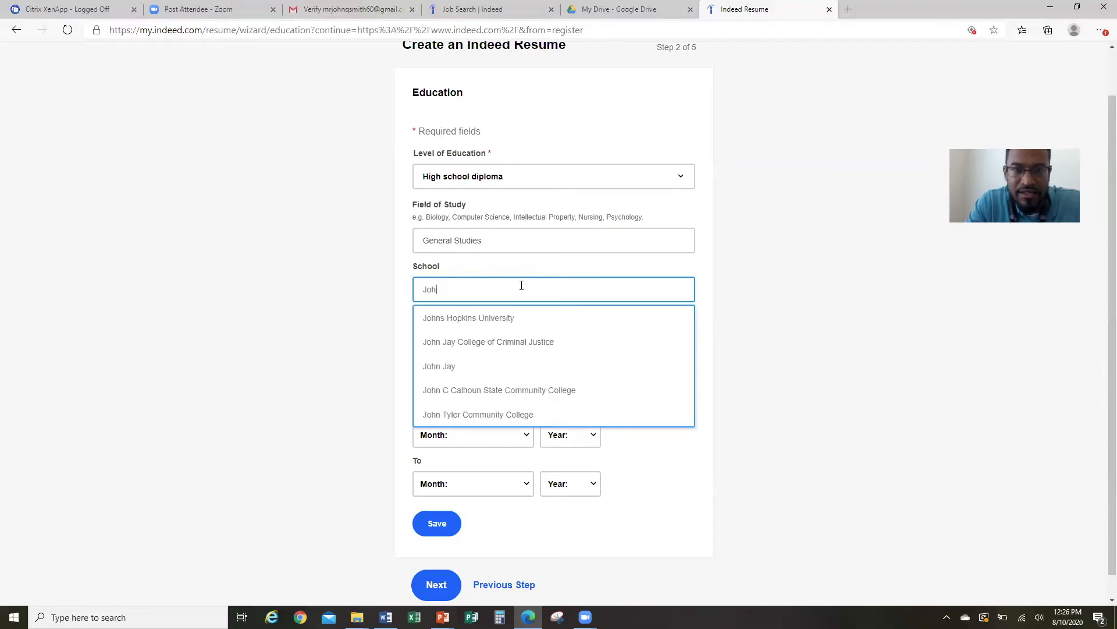
pyautogui.write('n ')
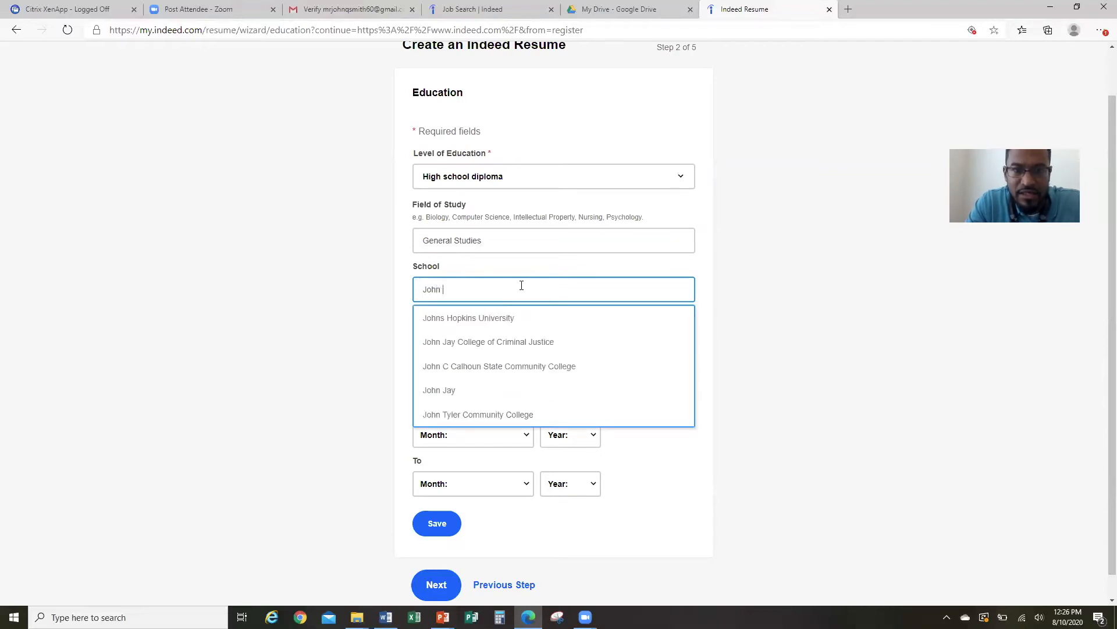
pyautogui.write('Smith High School')
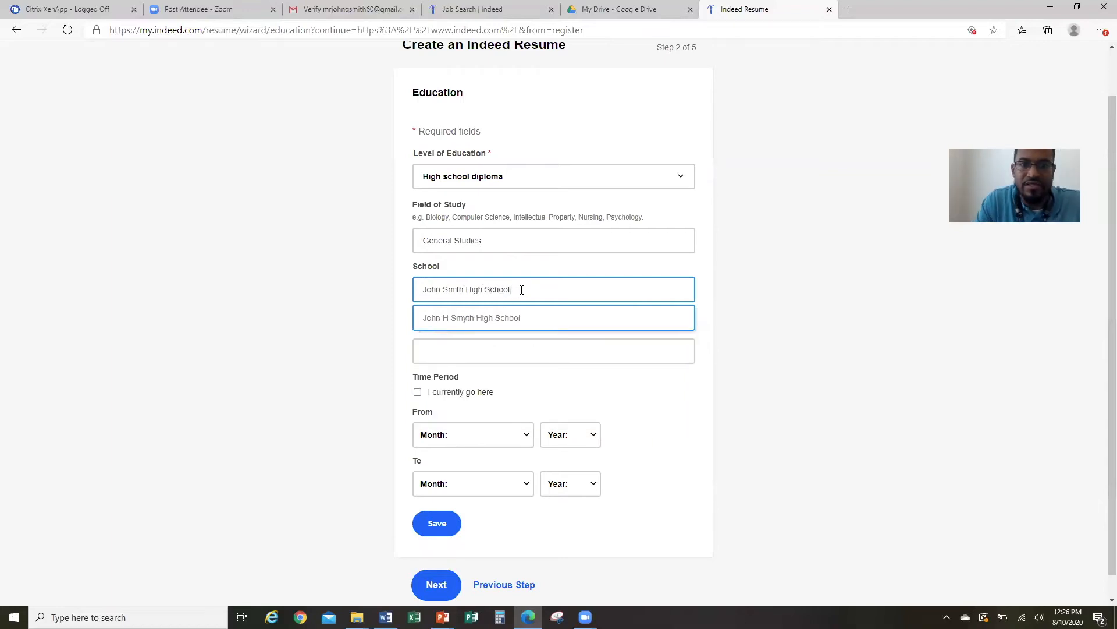
pyautogui.click(495, 317)
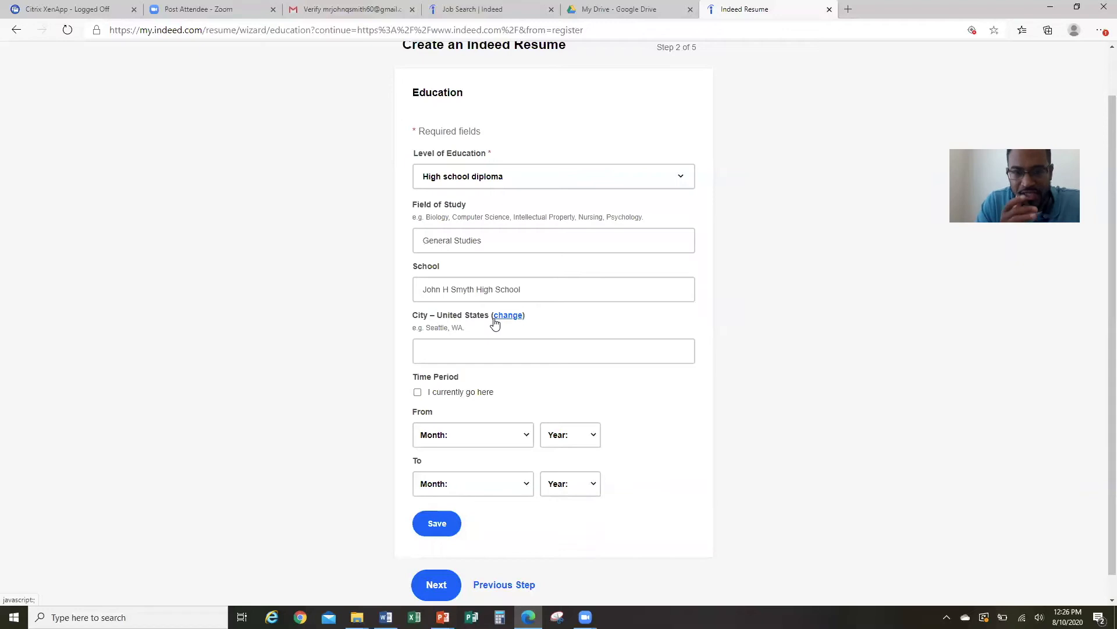
pyautogui.click(500, 352)
pyautogui.click(541, 292)
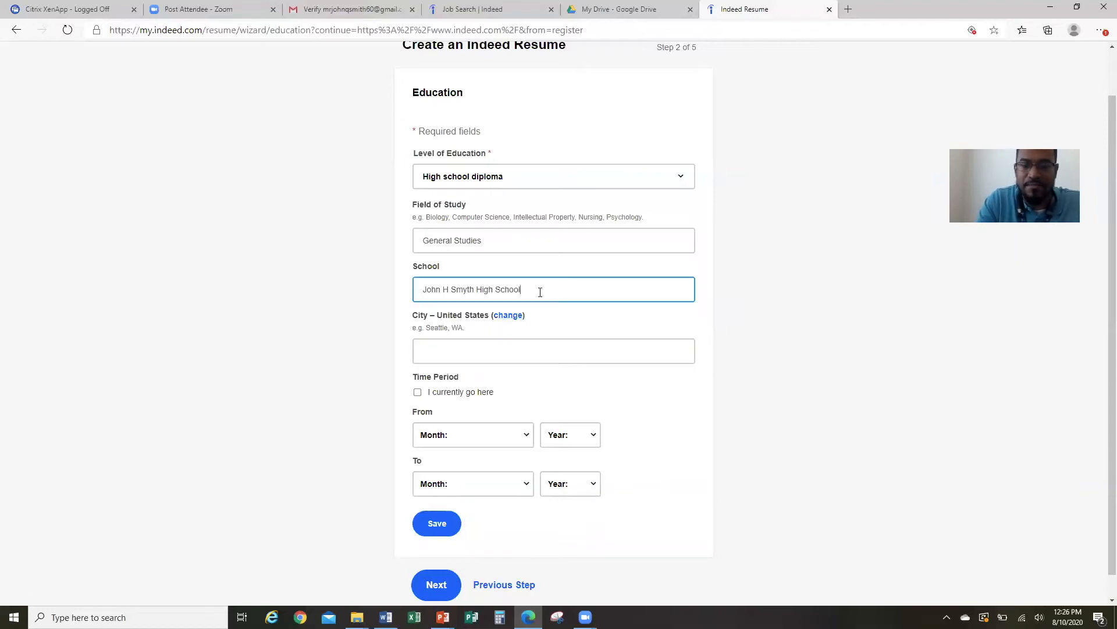
pyautogui.press('BackSpace')
pyautogui.press('BackSpace')
pyautogui.press('BackSpace')
pyautogui.press('BackSpace')
pyautogui.press('BackSpace')
pyautogui.press('BackSpace')
pyautogui.press('BackSpace')
pyautogui.press('BackSpace')
pyautogui.press('BackSpace')
pyautogui.press('BackSpace')
pyautogui.press('BackSpace')
pyautogui.press('BackSpace')
pyautogui.press('BackSpace')
pyautogui.press('BackSpace')
pyautogui.press('BackSpace')
pyautogui.press('BackSpace')
pyautogui.press('BackSpace')
pyautogui.press('BackSpace')
pyautogui.press('BackSpace')
pyautogui.press('BackSpace')
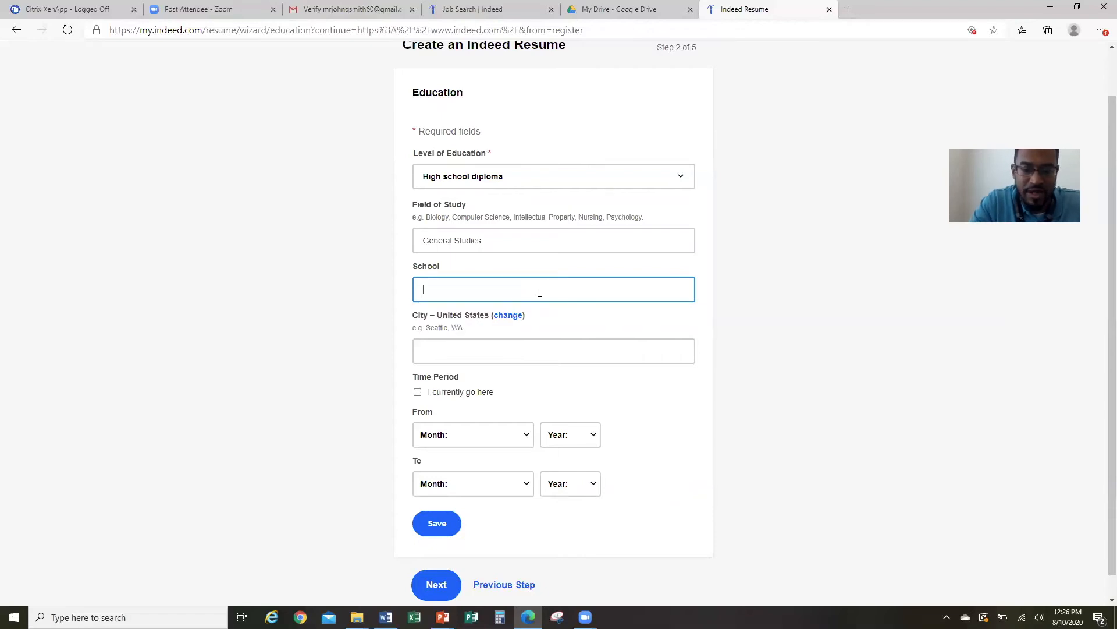
pyautogui.write('Palm Bea')
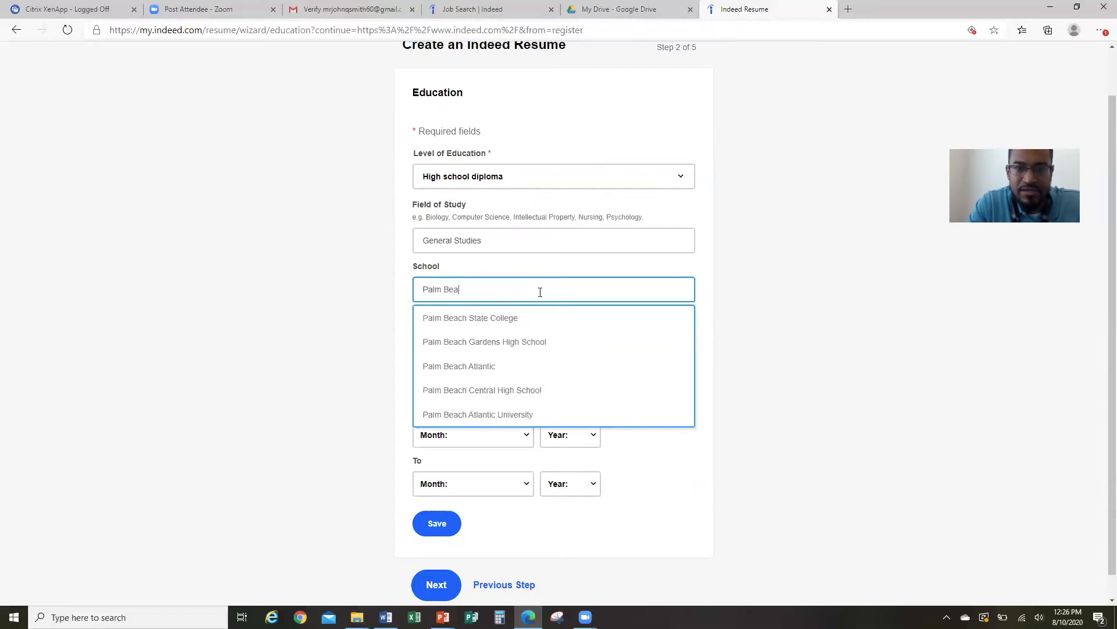
pyautogui.write('ch Lakes')
pyautogui.click(503, 317)
# Set the school's city to West Palm Beach, FL.
pyautogui.click(503, 348)
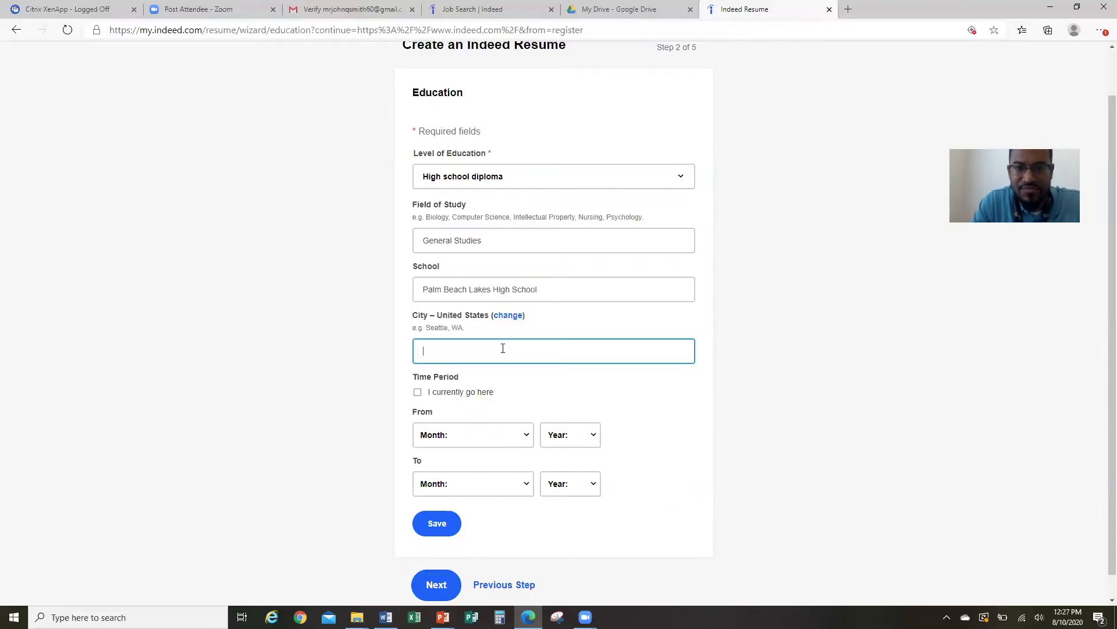
pyautogui.write('West Palm BEa')
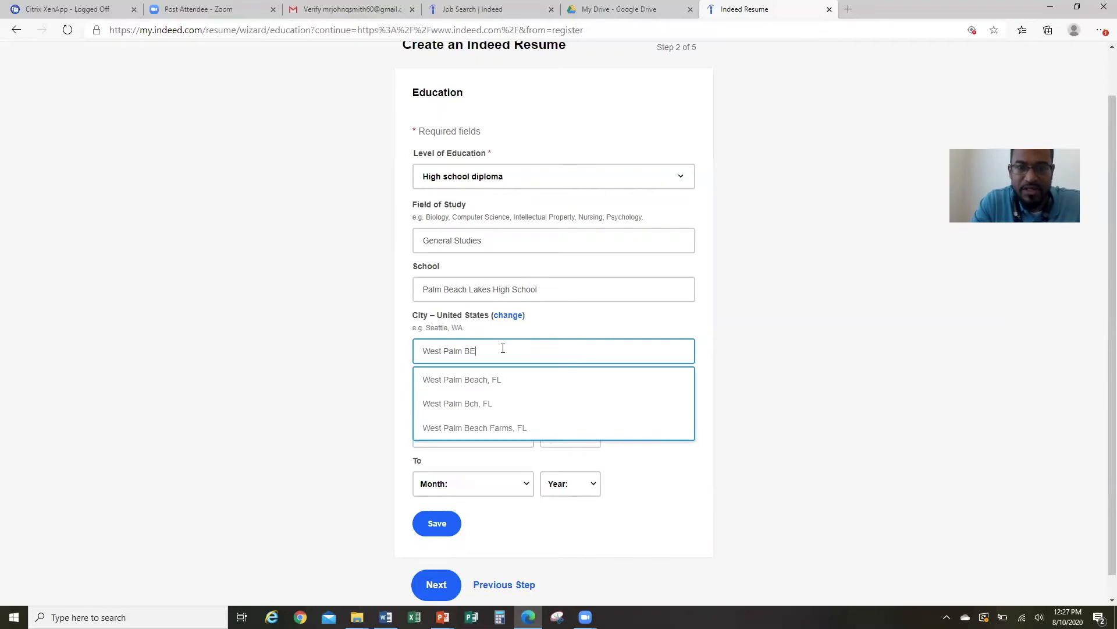
pyautogui.press('BackSpace')
pyautogui.press('BackSpace')
pyautogui.write('each')
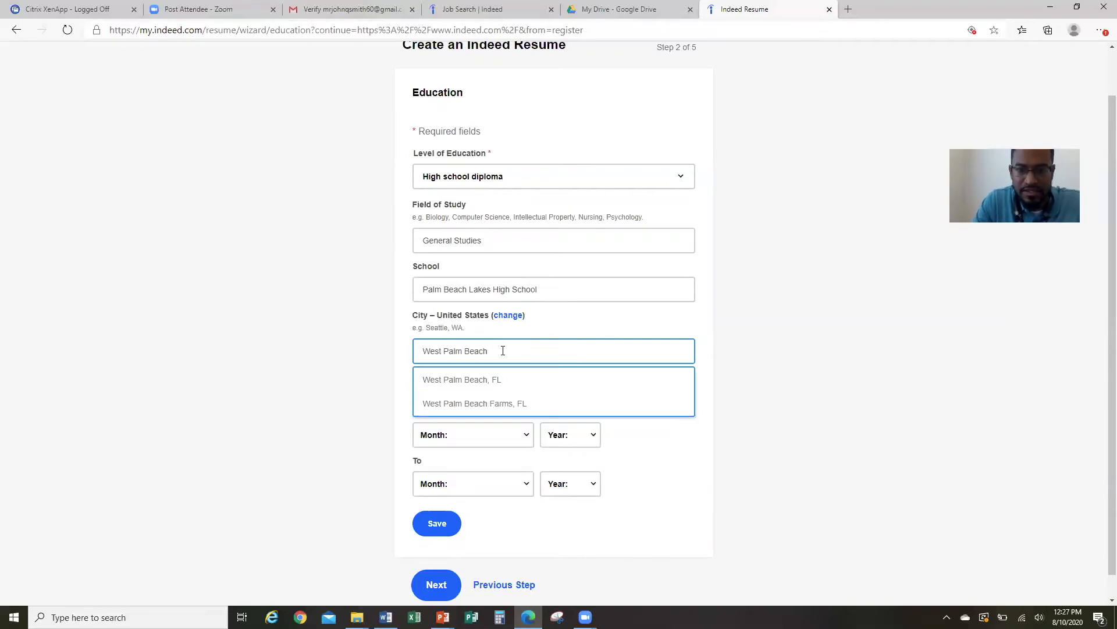
pyautogui.click(500, 385)
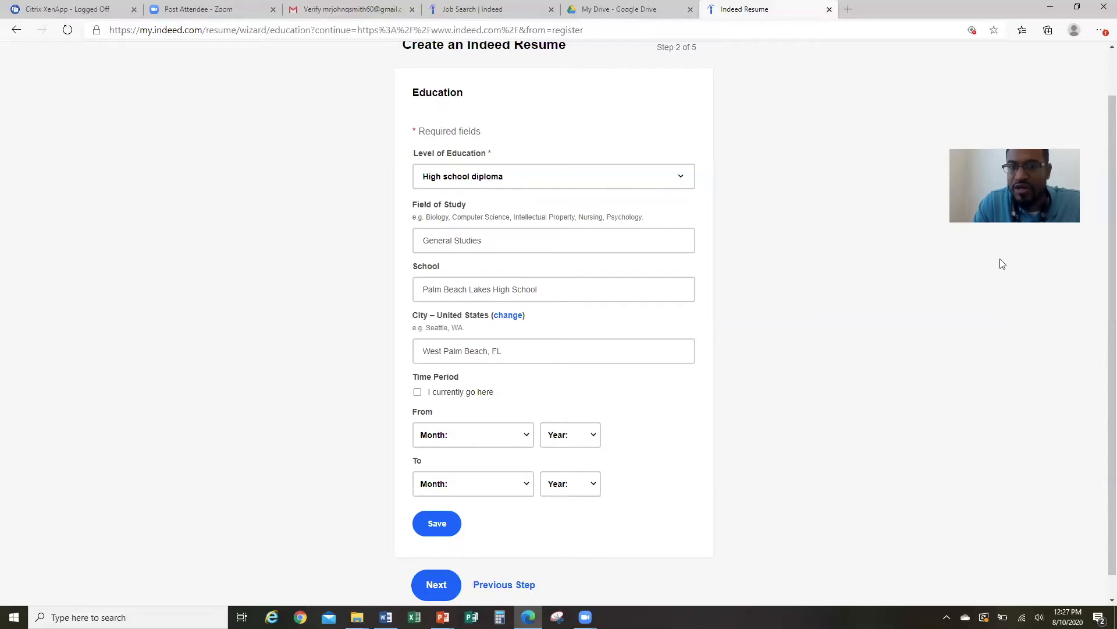
# Set the education start date to September 1974.
pyautogui.scroll(-1, 1101, 268)
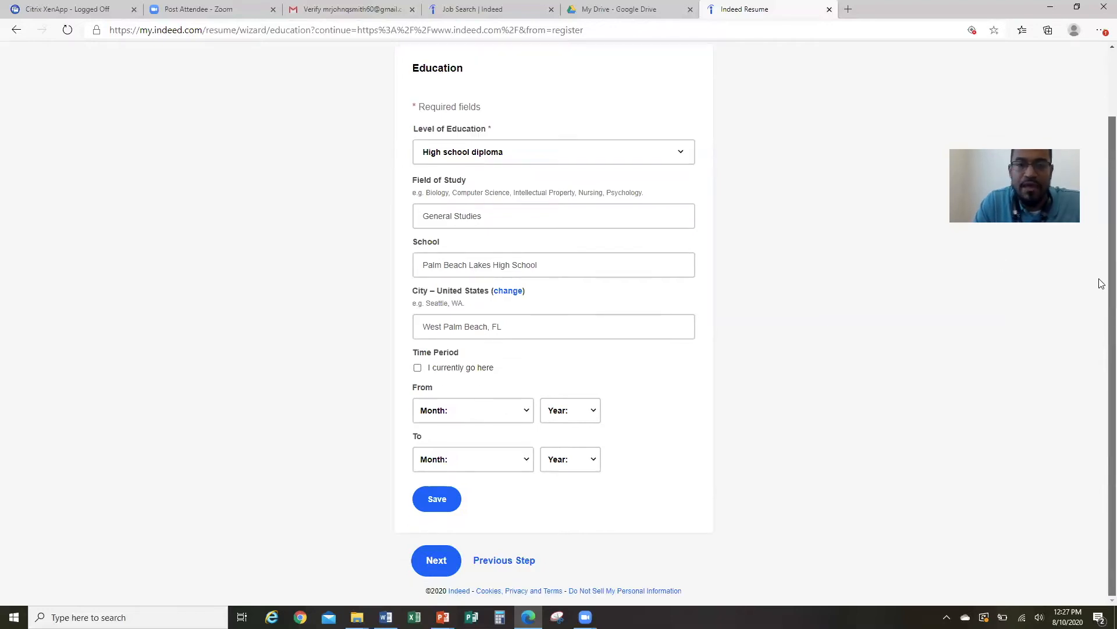
pyautogui.click(517, 412)
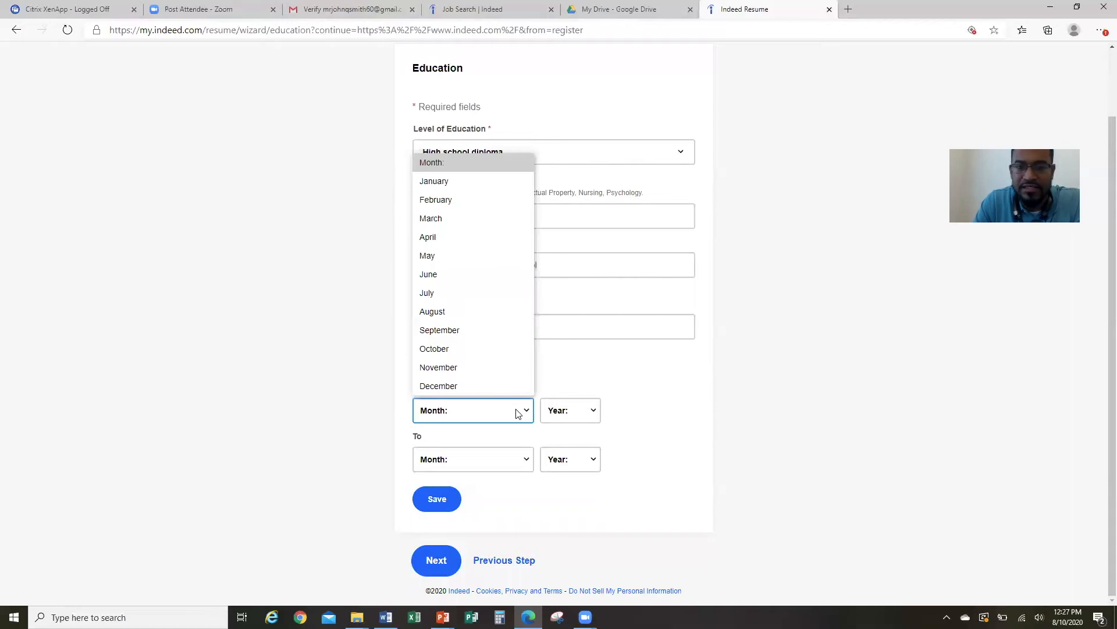
pyautogui.click(484, 333)
pyautogui.click(584, 414)
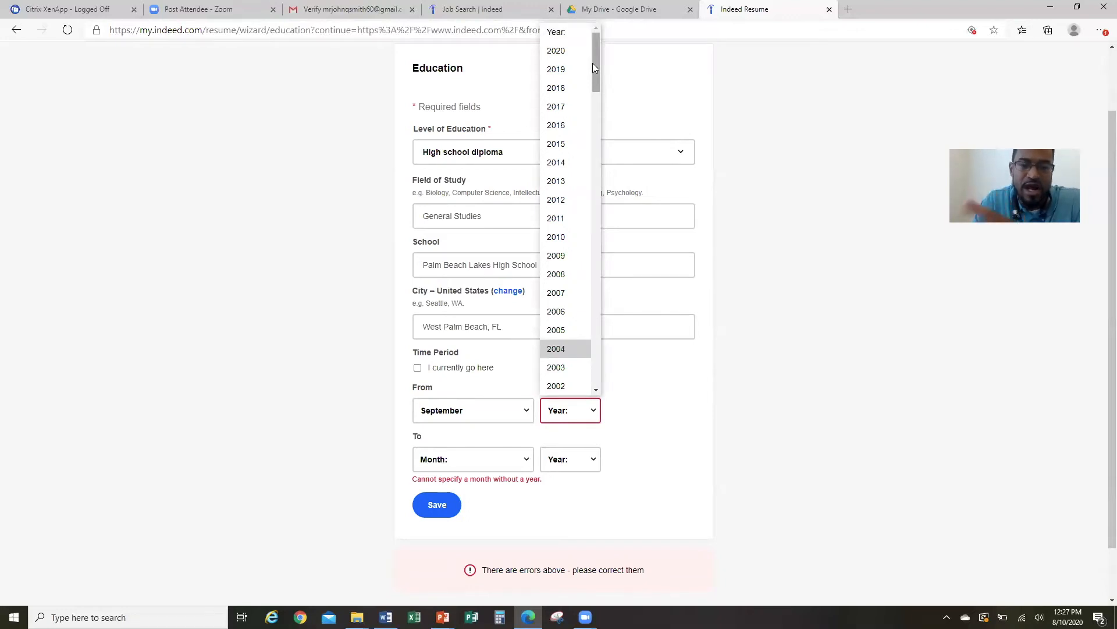
pyautogui.moveTo(595, 68); pyautogui.dragTo(598, 103)
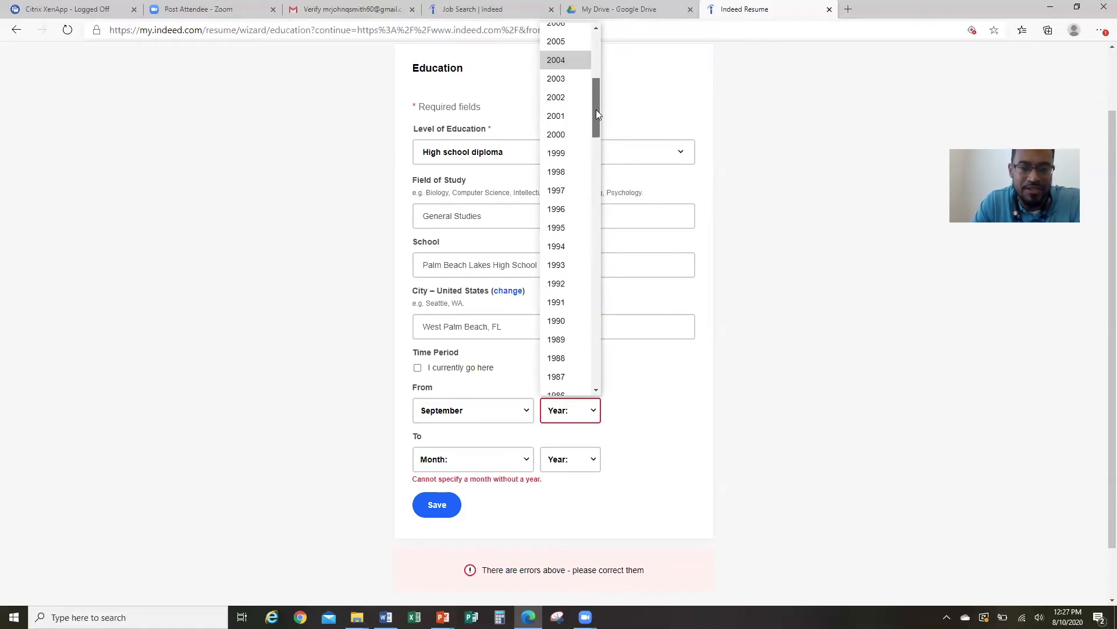
pyautogui.moveTo(597, 115); pyautogui.dragTo(597, 173)
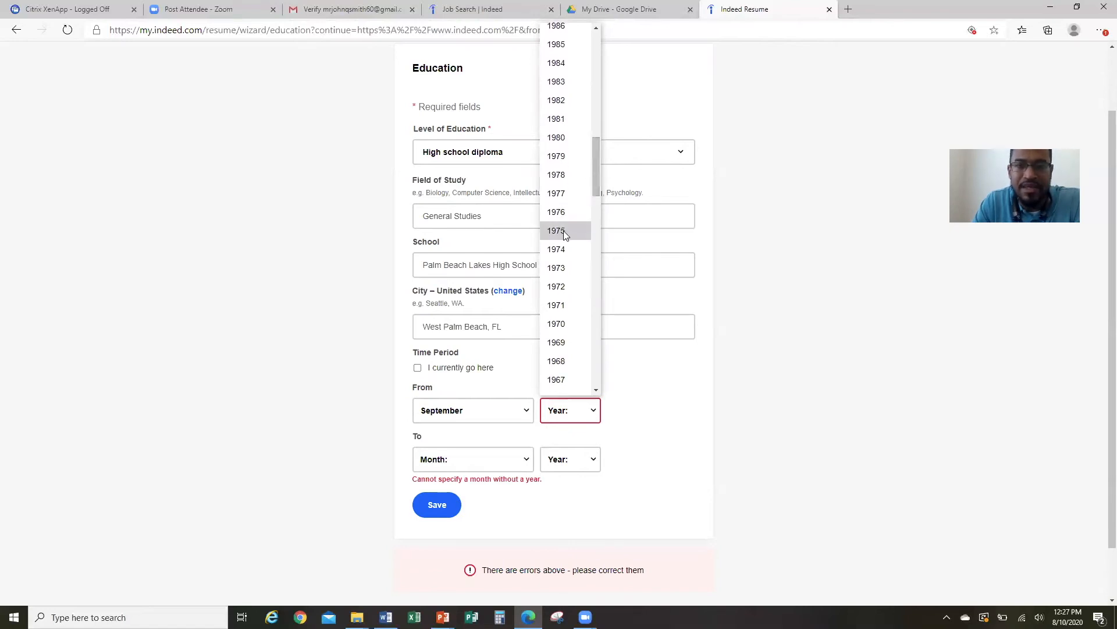
pyautogui.click(561, 248)
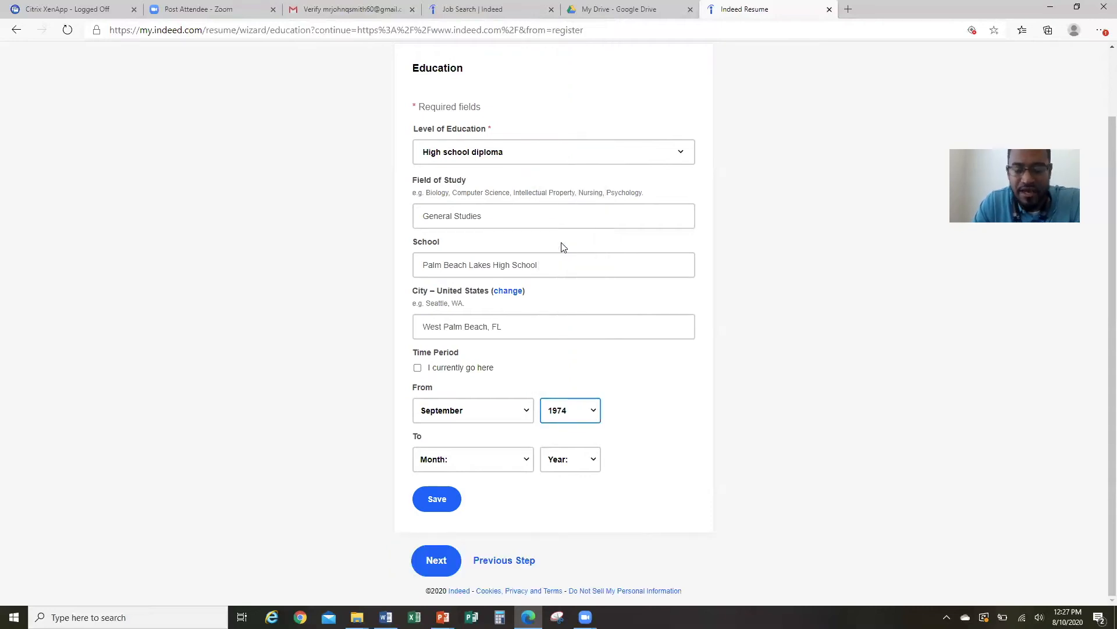
# Set the education end date to May 1978.
pyautogui.click(528, 469)
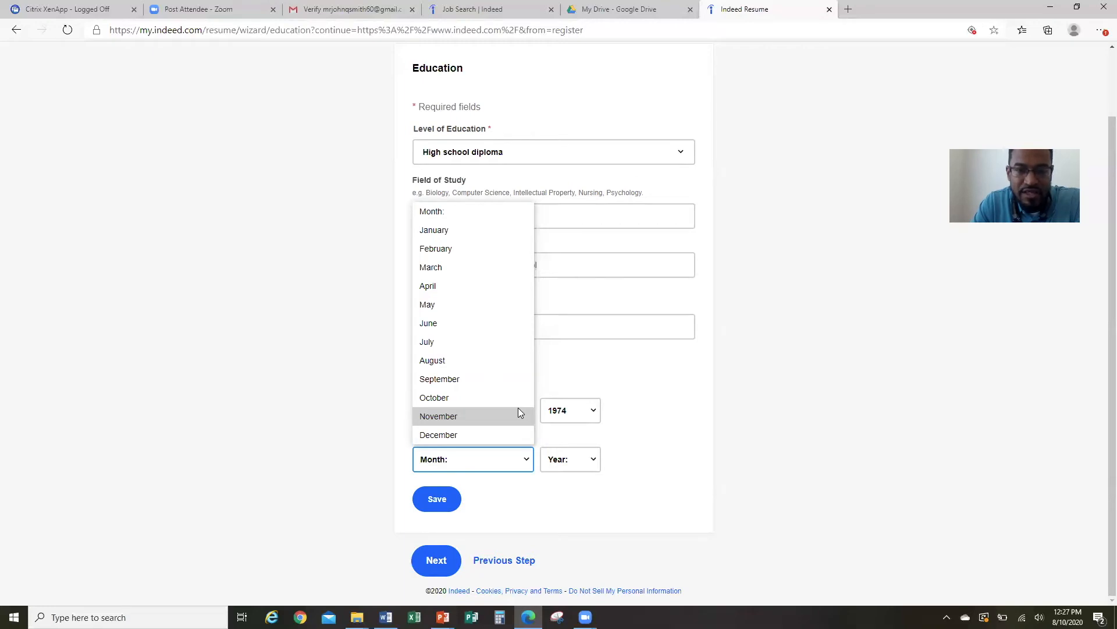
pyautogui.click(497, 302)
pyautogui.click(574, 464)
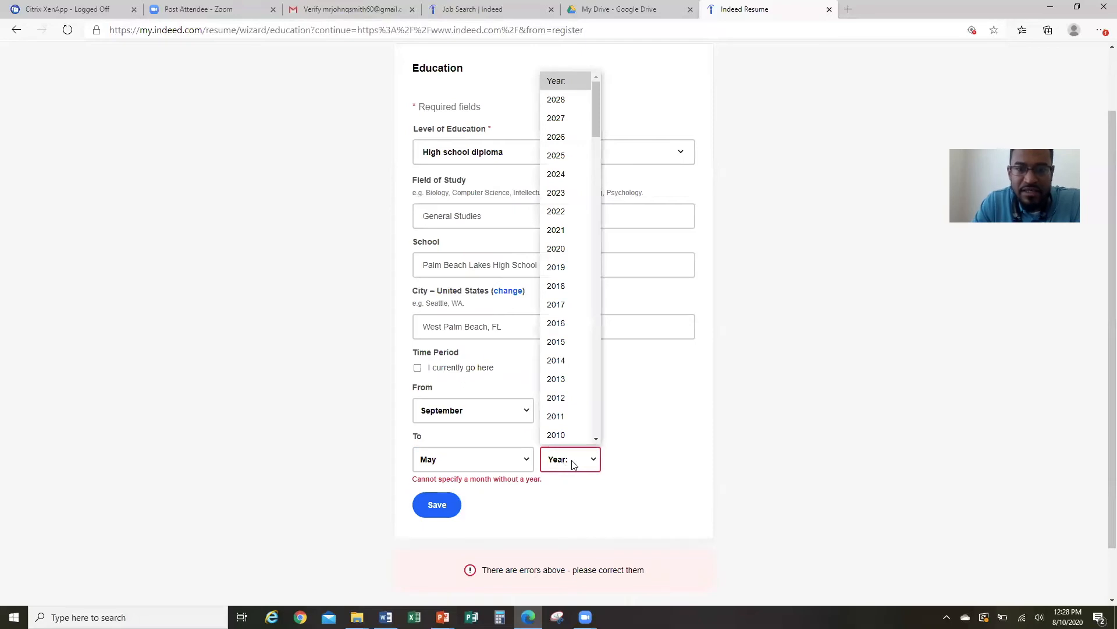
pyautogui.moveTo(593, 107); pyautogui.dragTo(603, 228)
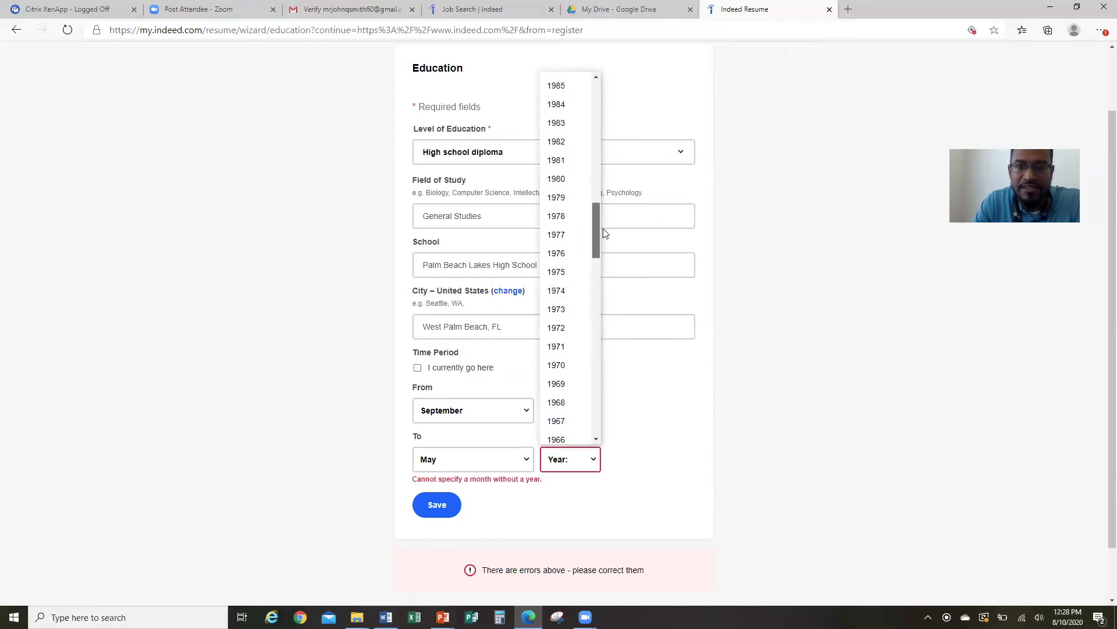
pyautogui.click(578, 215)
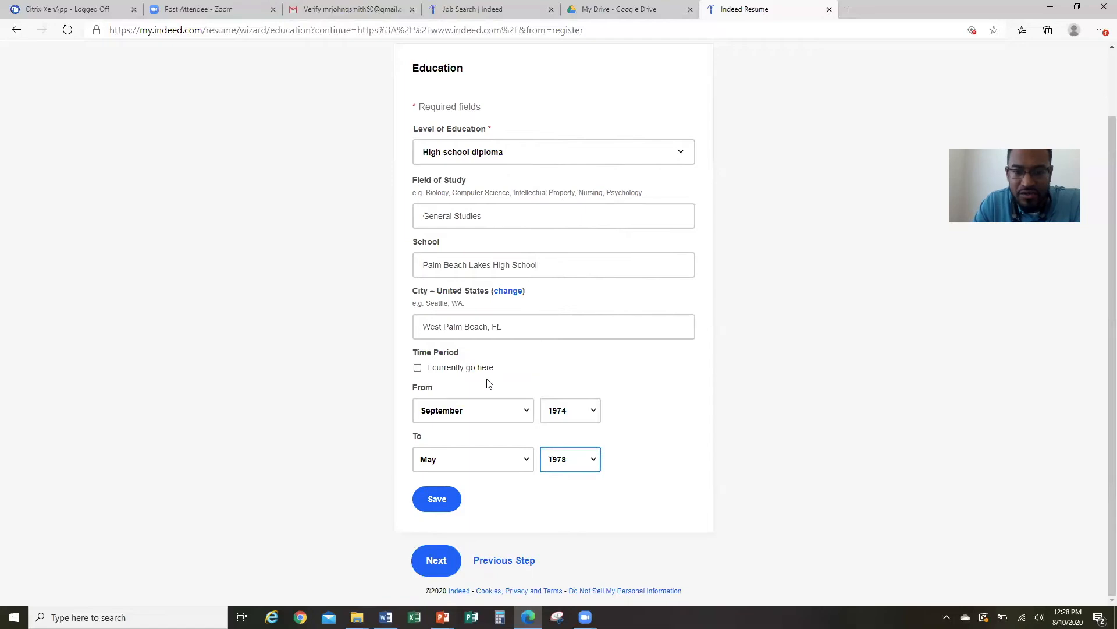
# Save the education and enter Cashier/Sales Associate as the first job title.
pyautogui.click(434, 563)
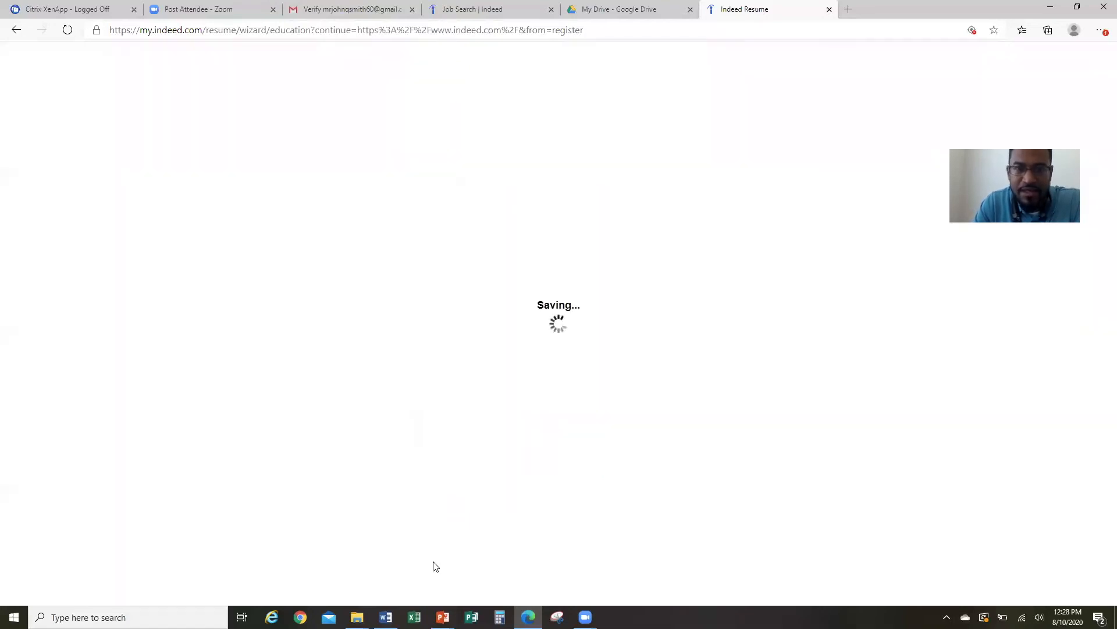
pyautogui.click(588, 283)
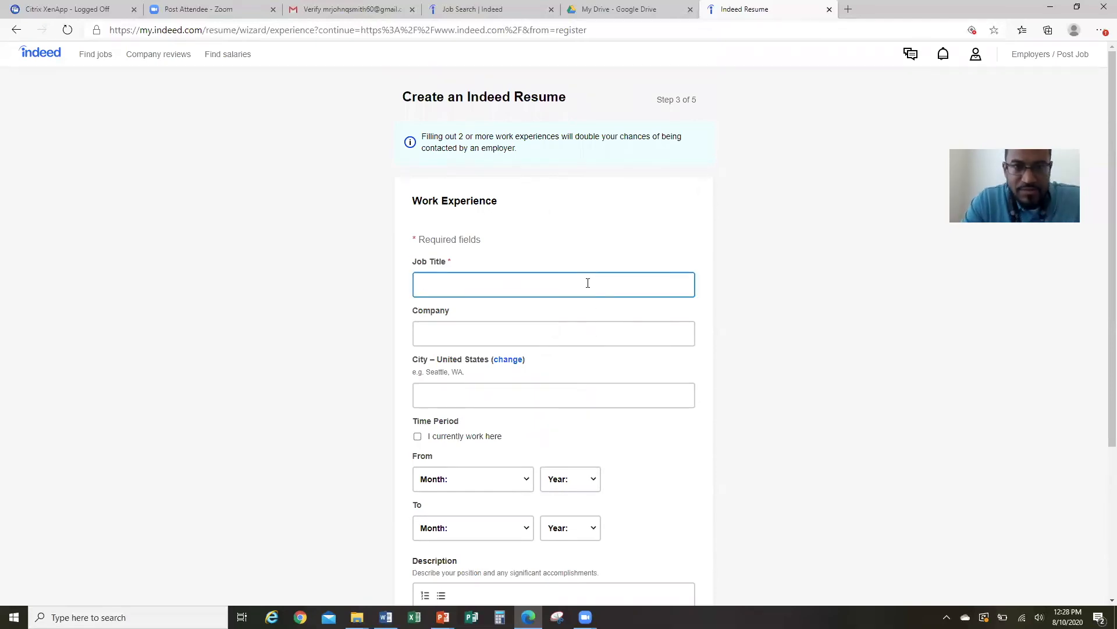
pyautogui.write('Cashier')
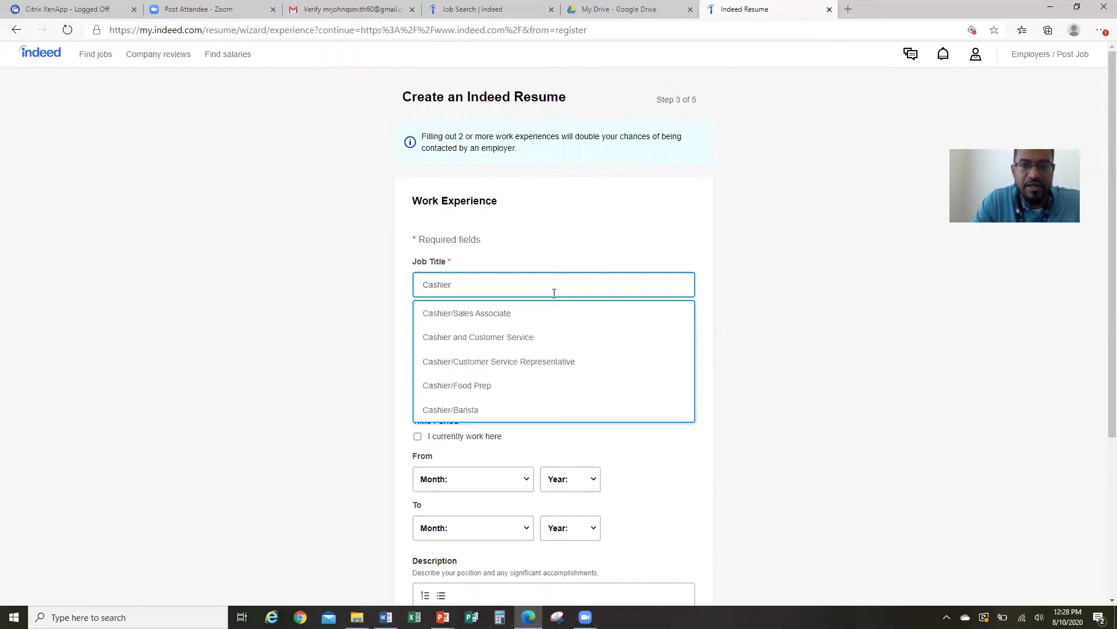
pyautogui.click(503, 313)
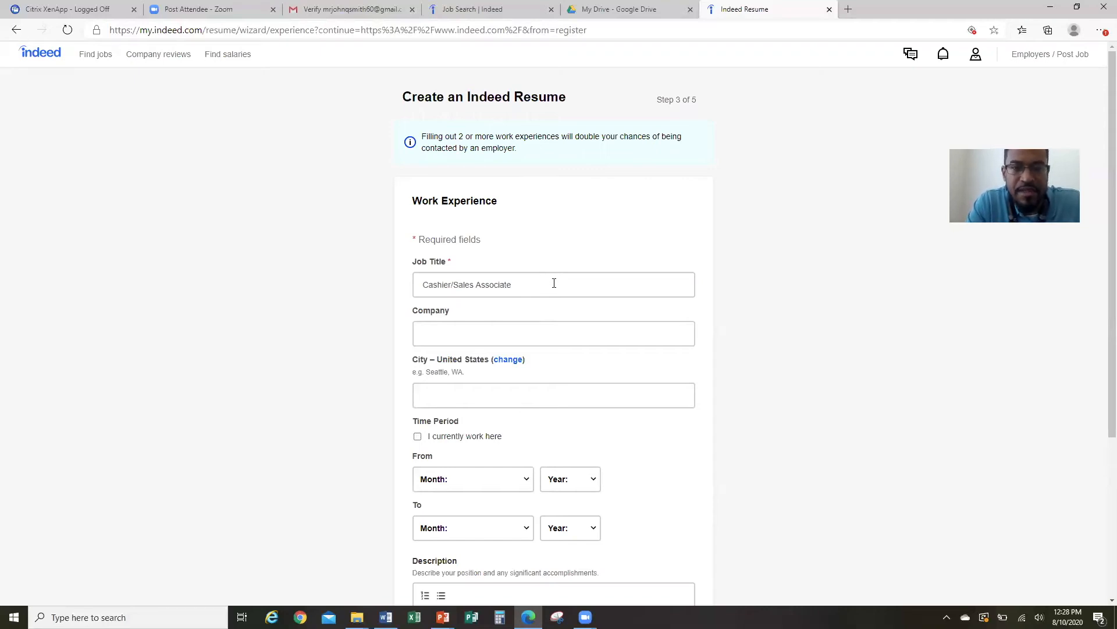
# Set the job's company to 7-Eleven.
pyautogui.click(555, 331)
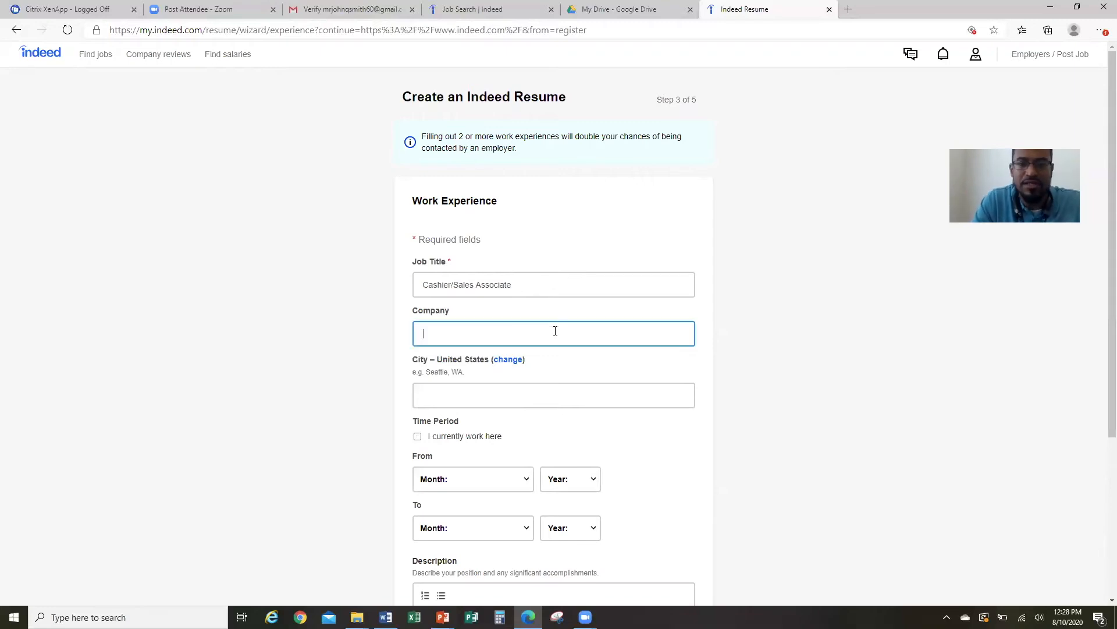
pyautogui.write('7')
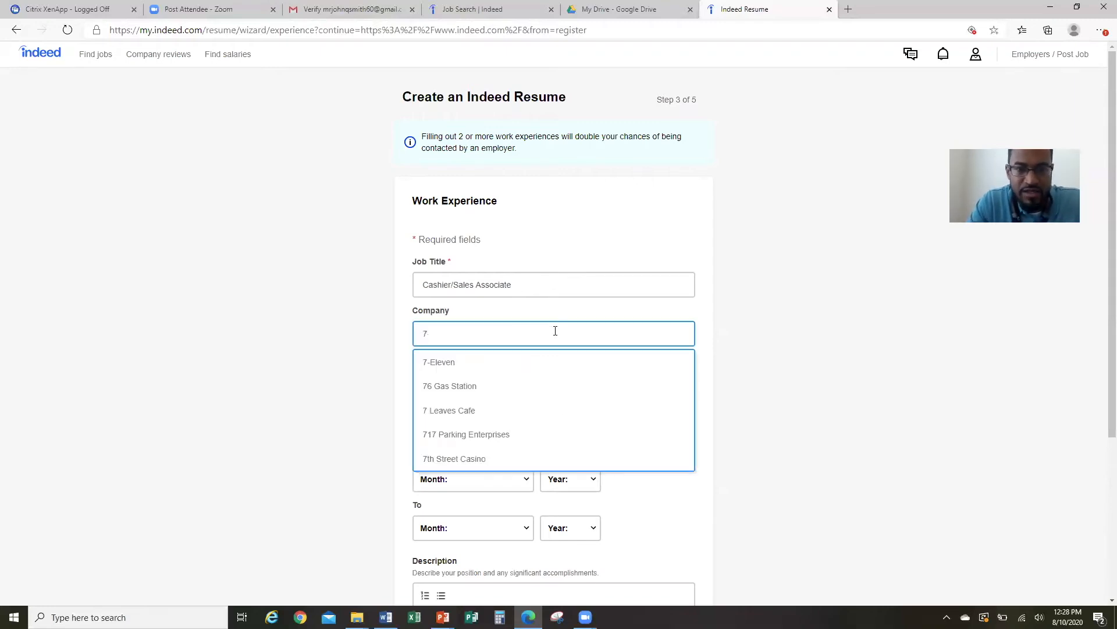
pyautogui.click(498, 362)
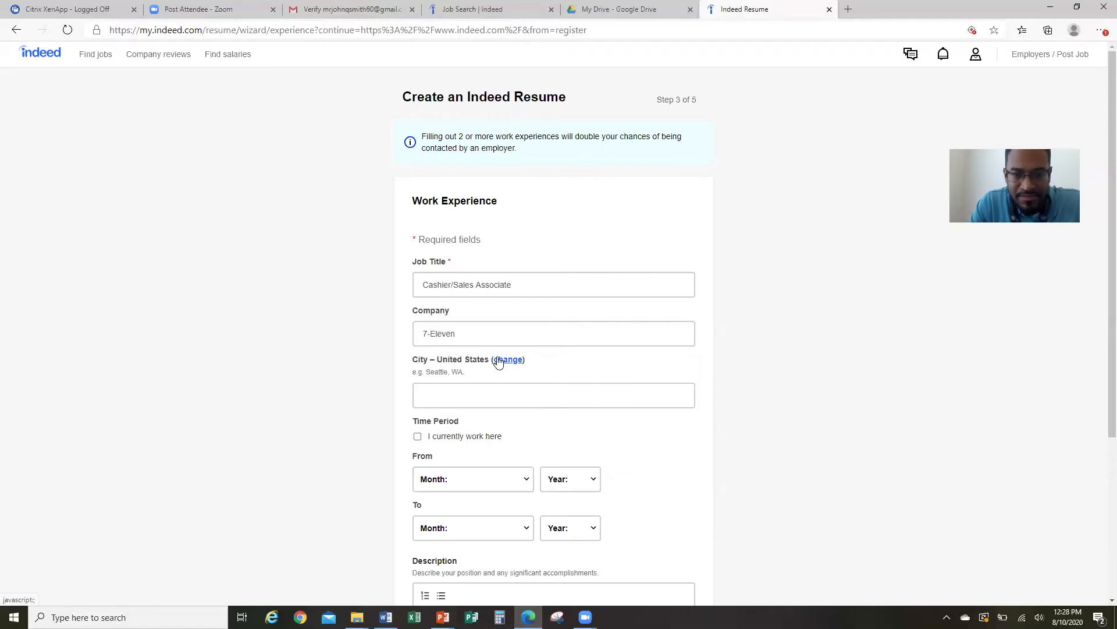
pyautogui.click(498, 334)
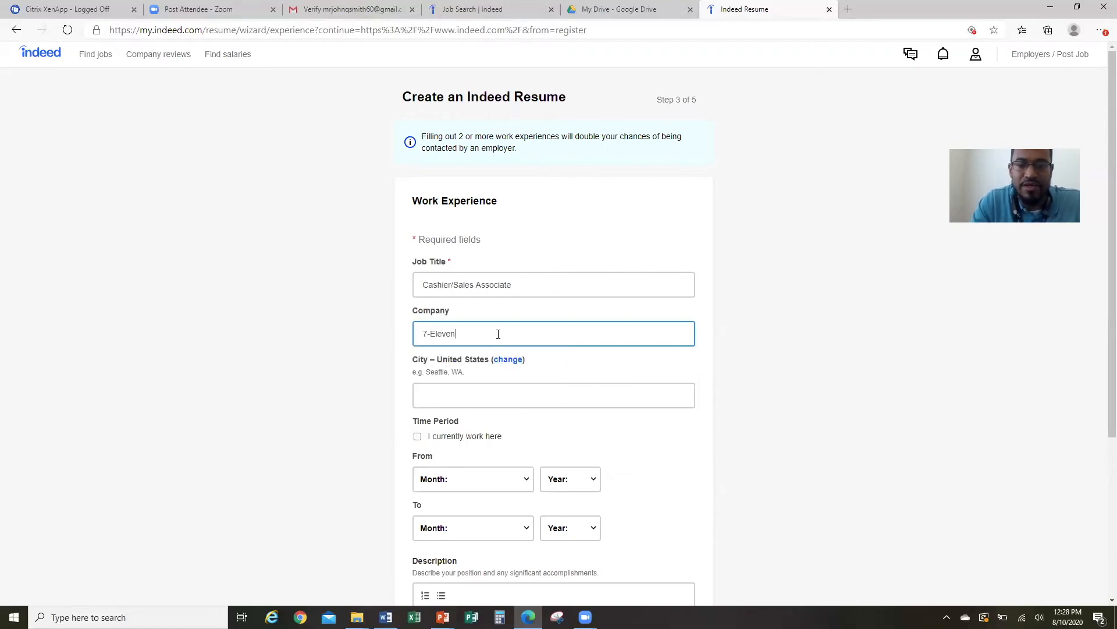
pyautogui.press('BackSpace')
pyautogui.press('BackSpace')
pyautogui.press('BackSpace')
pyautogui.press('BackSpace')
pyautogui.press('BackSpace')
pyautogui.press('BackSpace')
pyautogui.press('BackSpace')
pyautogui.press('BackSpace')
pyautogui.write('Racetrac')
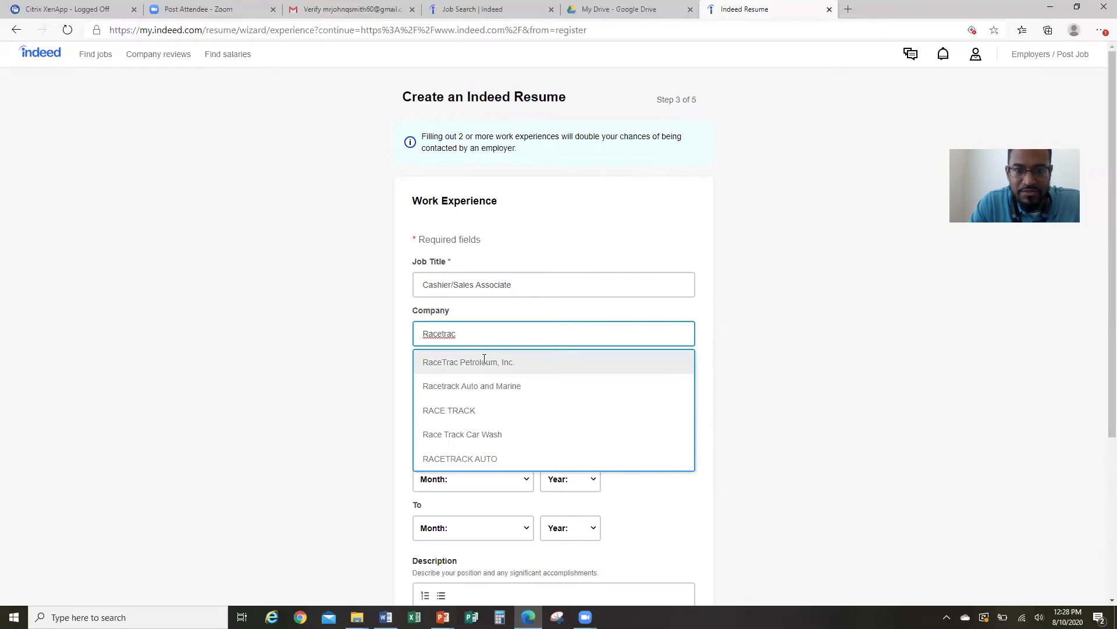
pyautogui.press('BackSpace')
pyautogui.press('BackSpace')
pyautogui.press('BackSpace')
pyautogui.press('BackSpace')
pyautogui.press('BackSpace')
pyautogui.press('BackSpace')
pyautogui.press('BackSpace')
pyautogui.press('BackSpace')
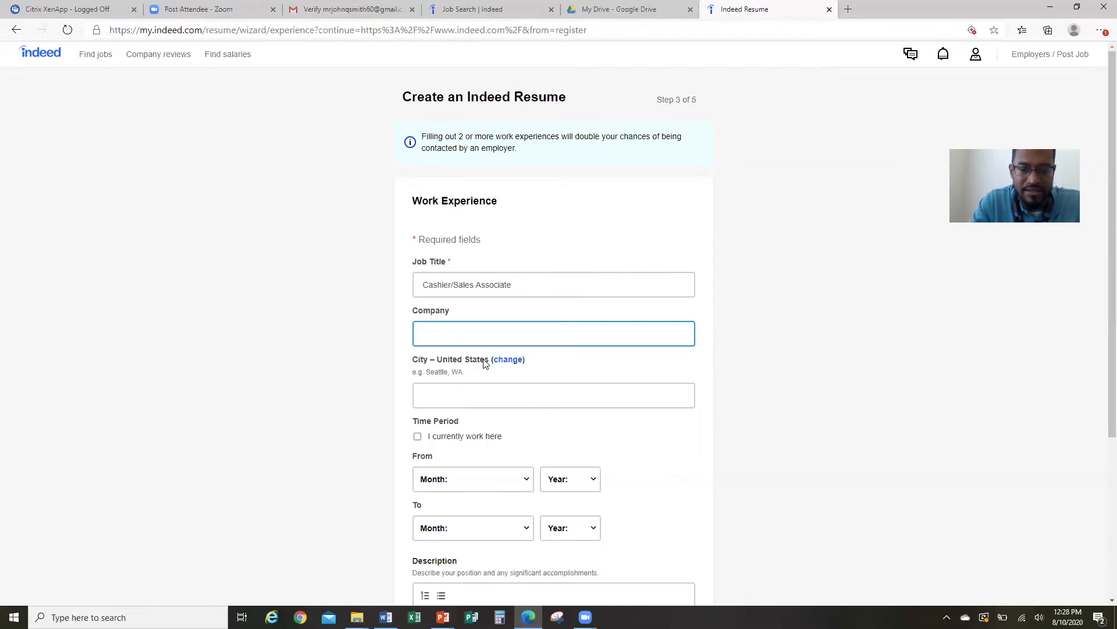
pyautogui.write('7')
pyautogui.click(483, 362)
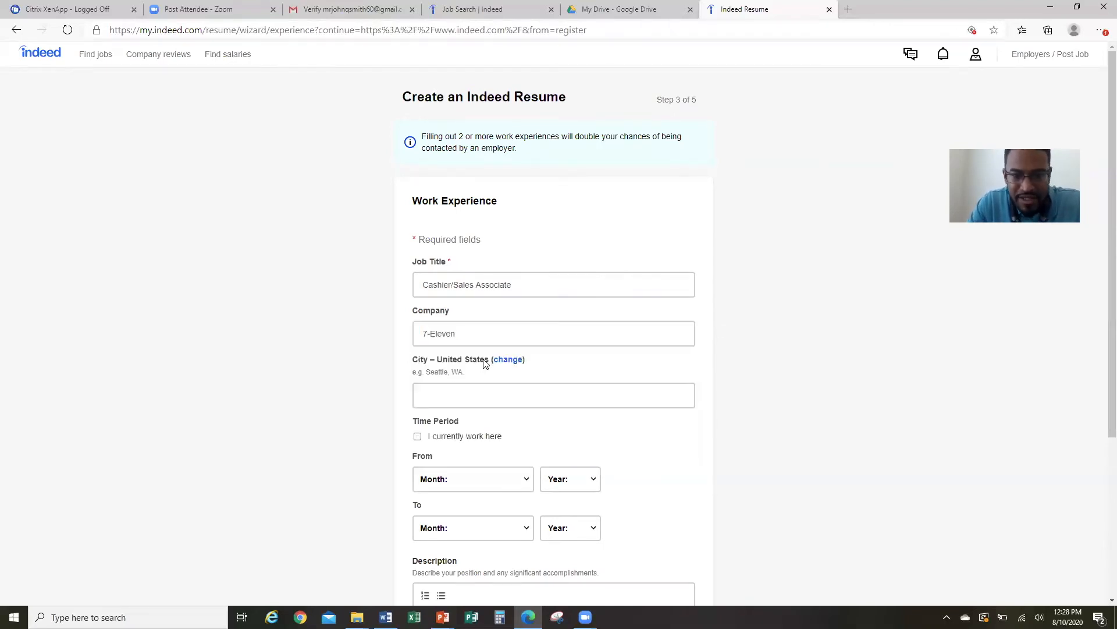
# Set the job's city to West Palm Beach, FL, leaving it unmarked as a current job.
pyautogui.click(495, 389)
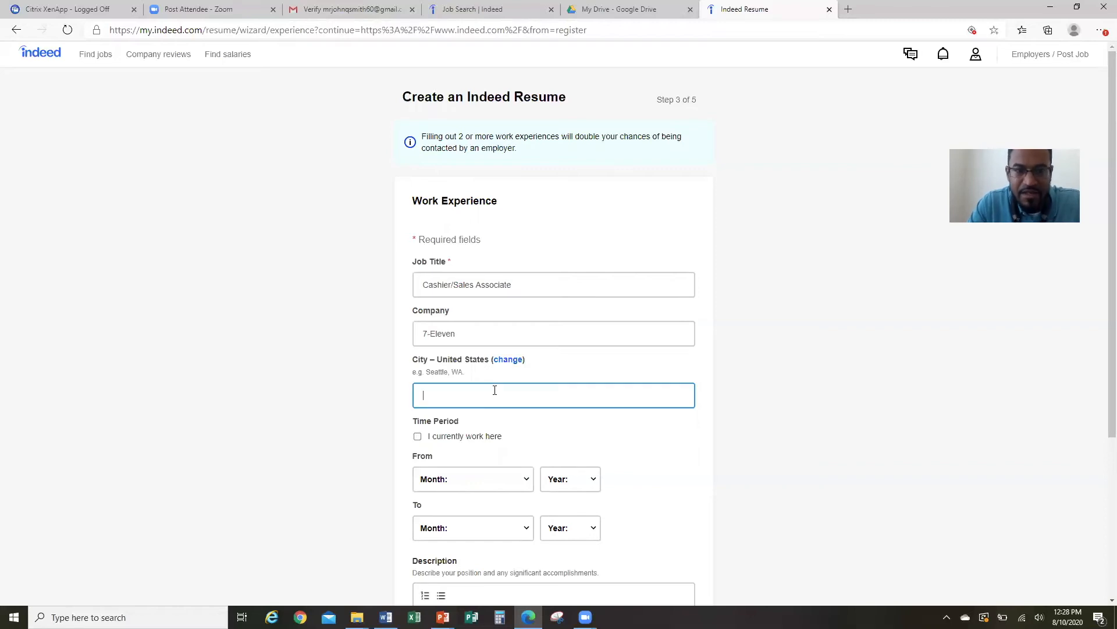
pyautogui.write('West')
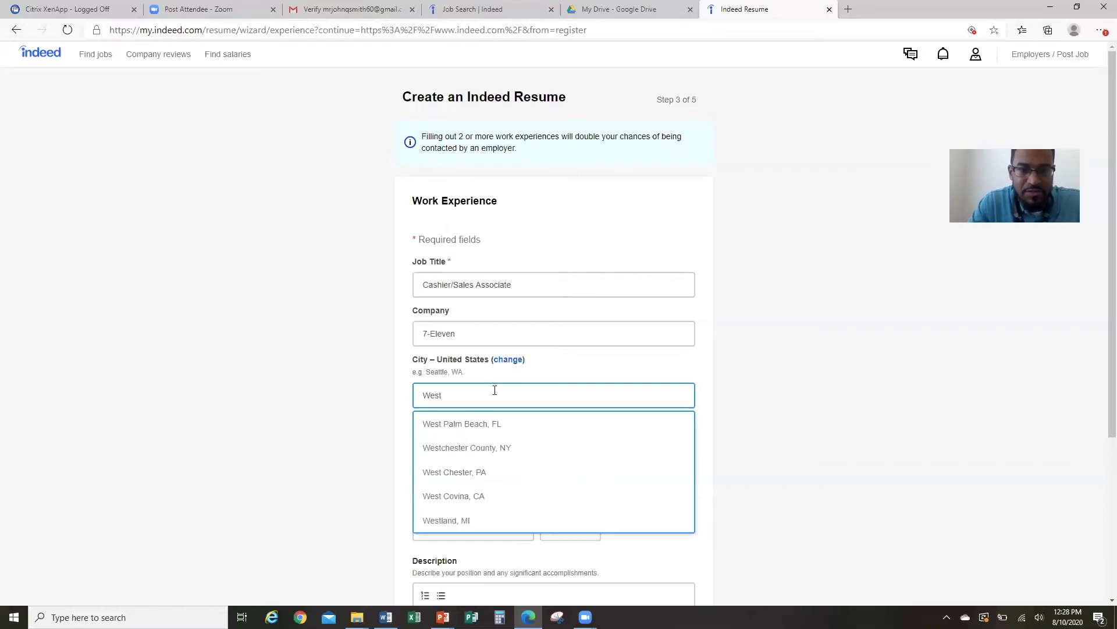
pyautogui.click(495, 420)
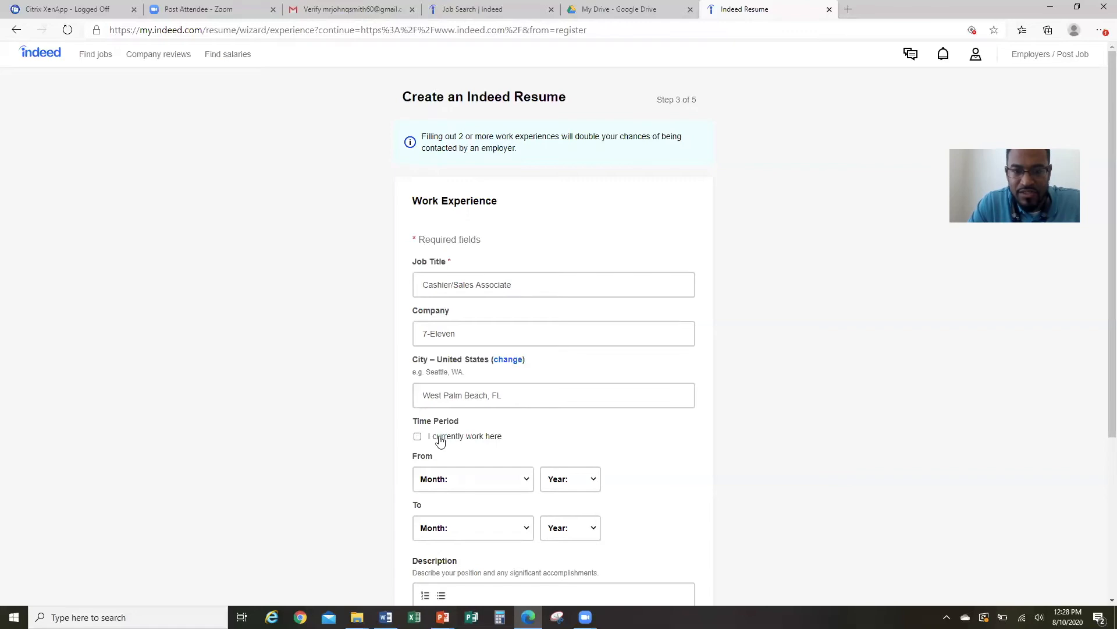
pyautogui.click(417, 437)
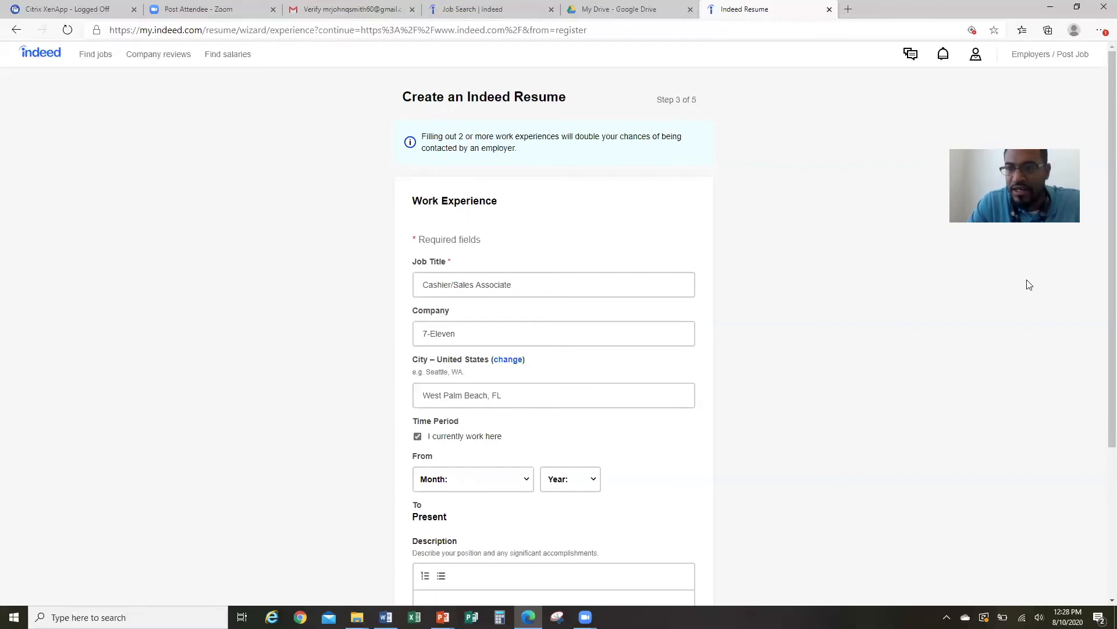
pyautogui.click(417, 437)
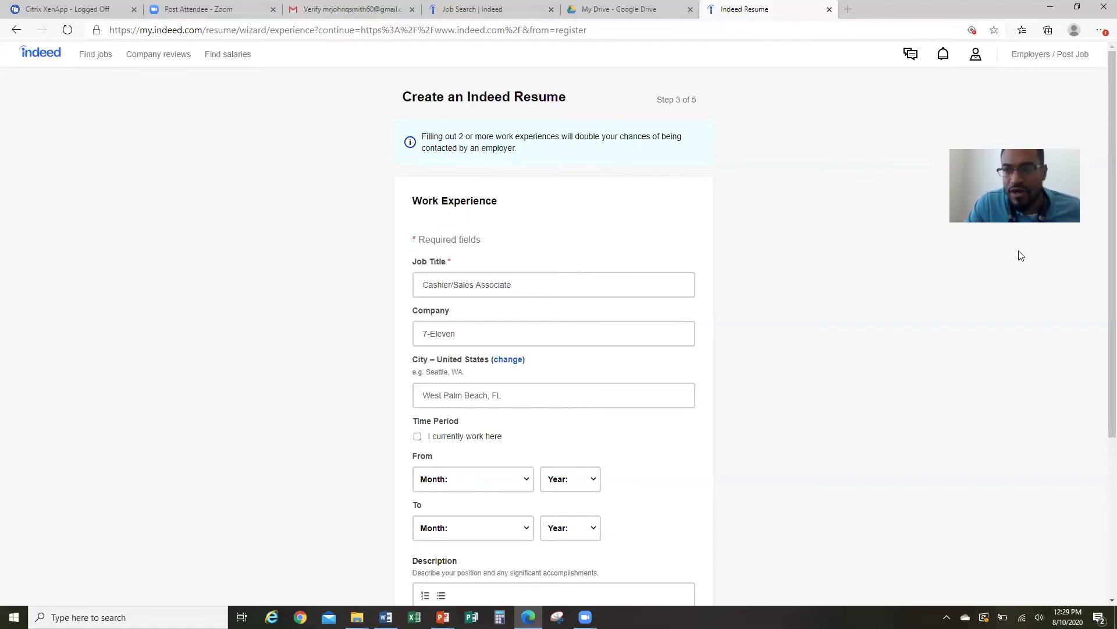
pyautogui.scroll(-2, 1099, 268)
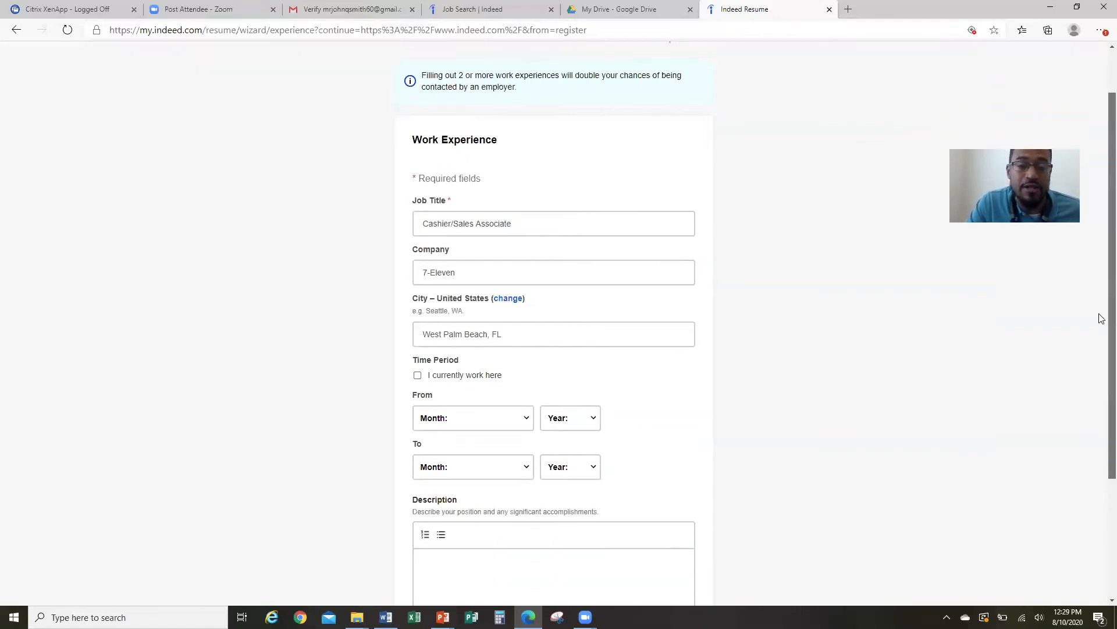
pyautogui.scroll(-1, 1100, 331)
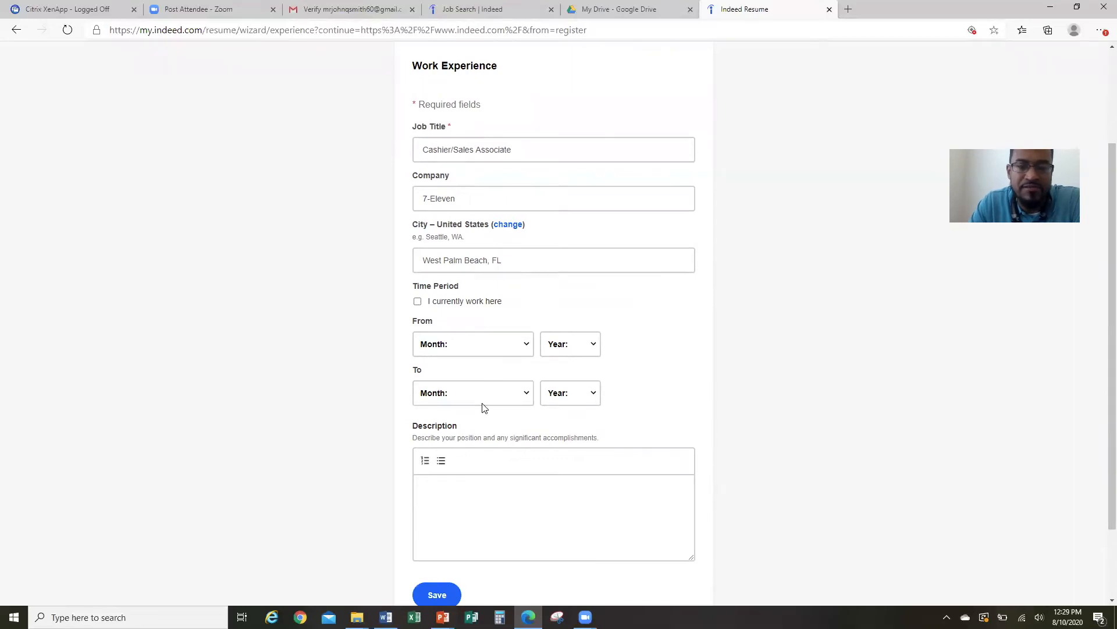
# Mark the 7-Eleven job as current, starting April 2016, and place the cursor in its description.
pyautogui.click(419, 302)
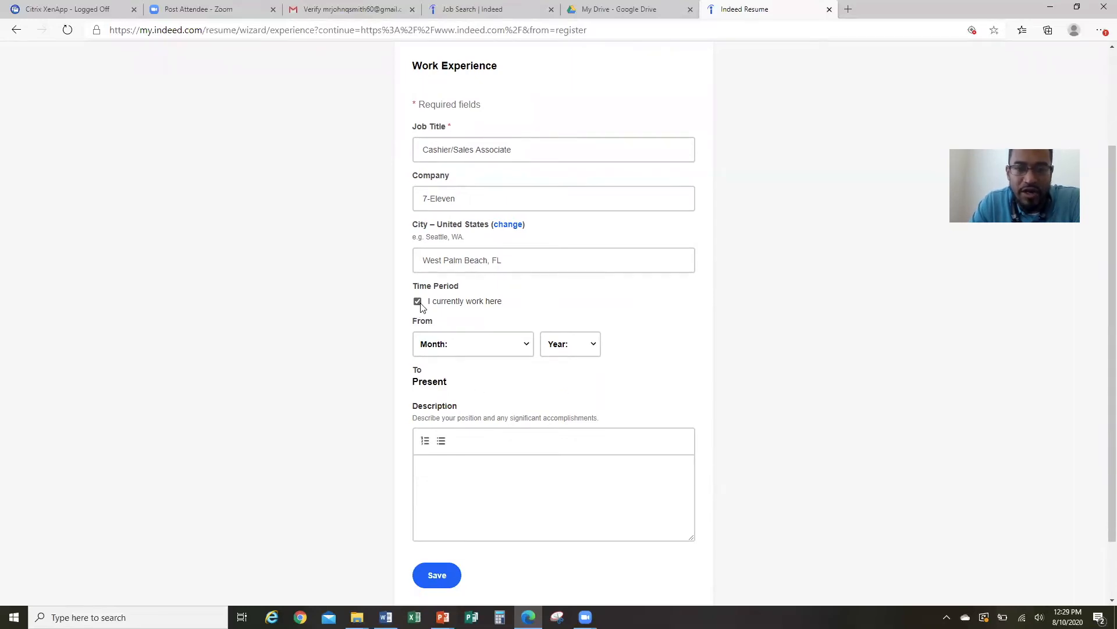
pyautogui.click(527, 349)
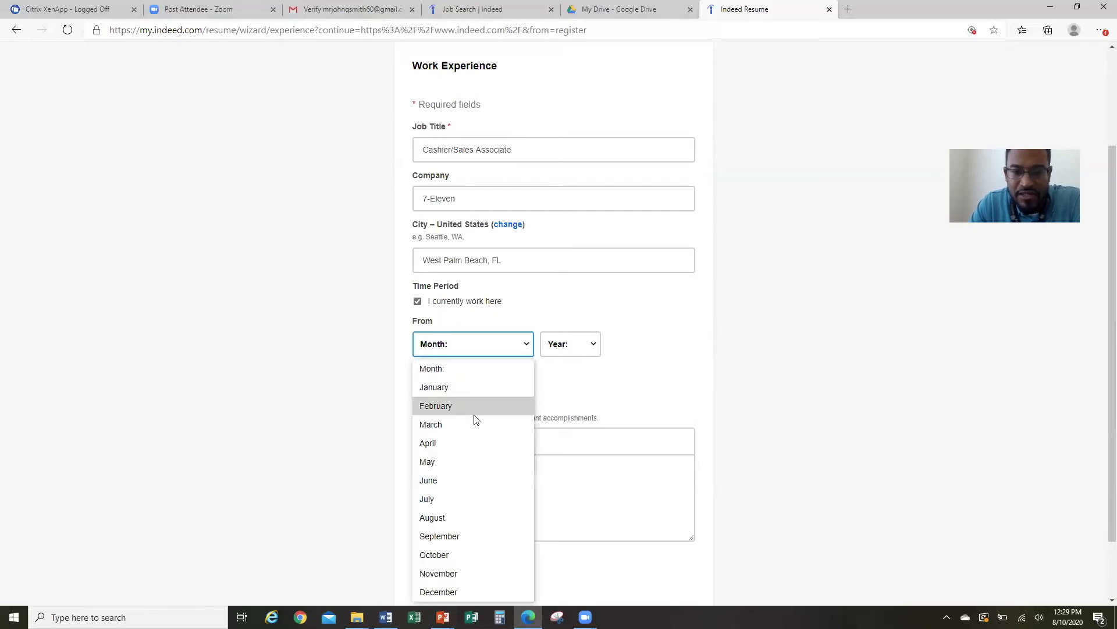
pyautogui.click(454, 441)
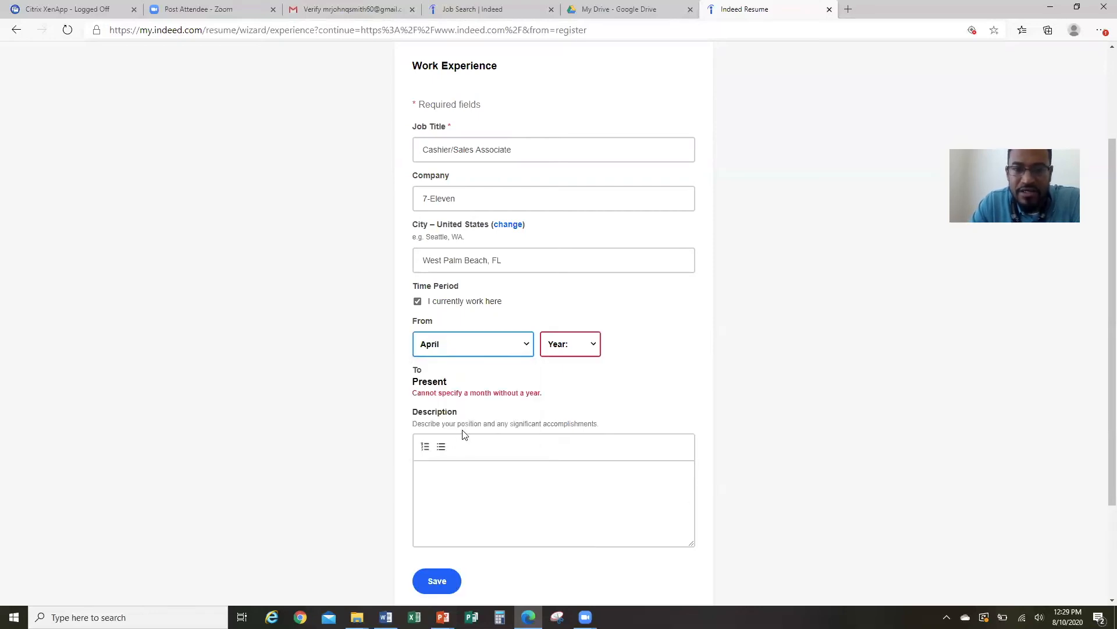
pyautogui.click(591, 347)
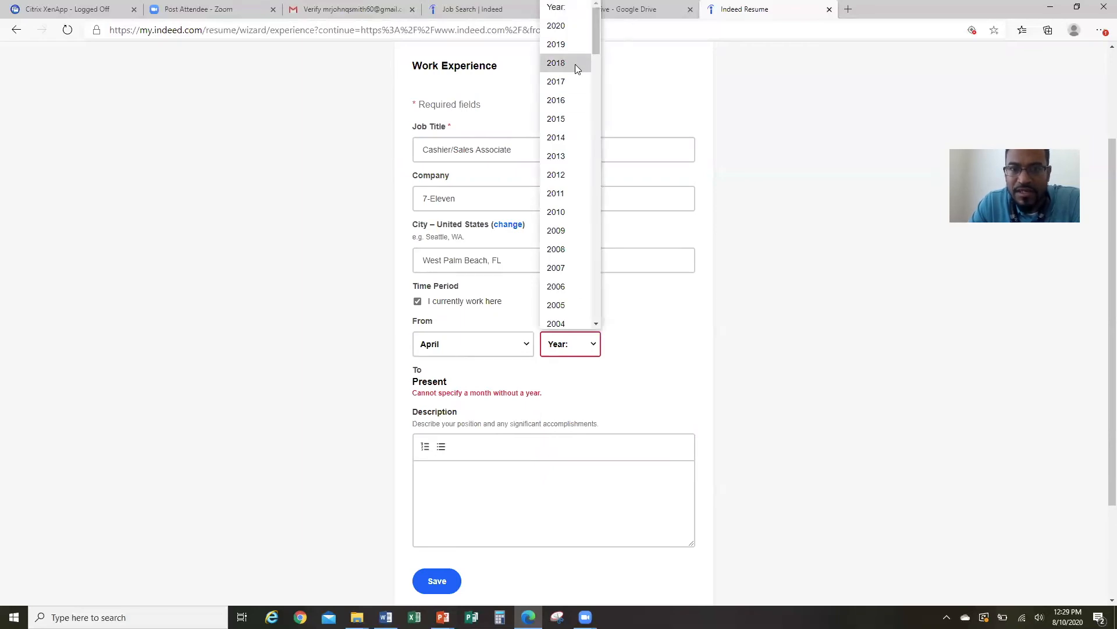
pyautogui.click(565, 100)
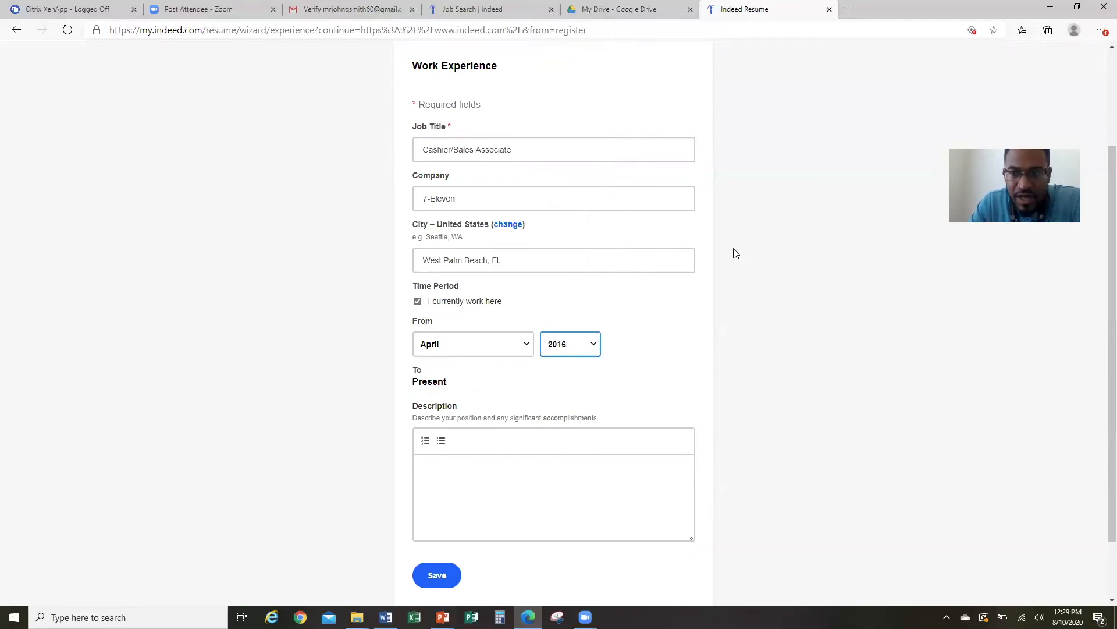
pyautogui.scroll(-2, 1101, 221)
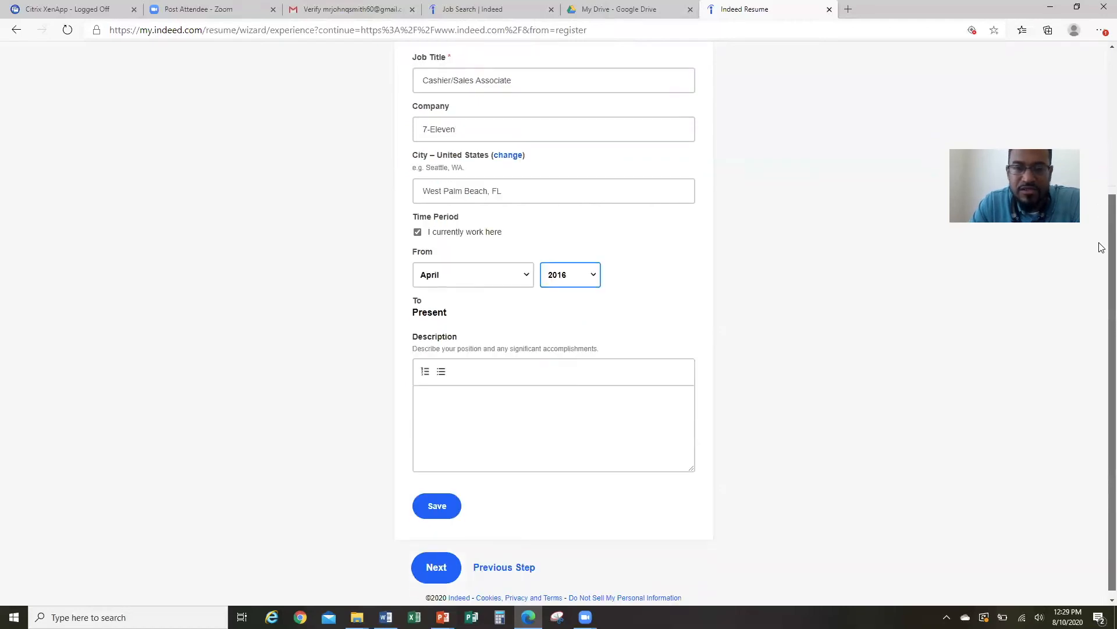
pyautogui.click(590, 400)
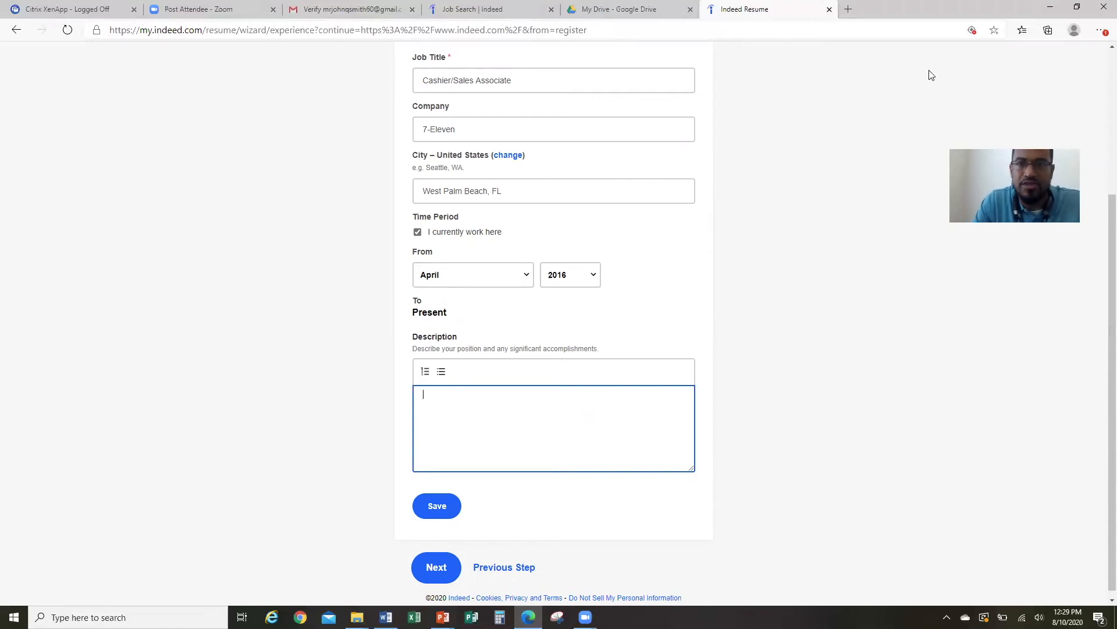
# In a new tab, search 'cashier job description' and open the topresume.com result.
pyautogui.click(850, 10)
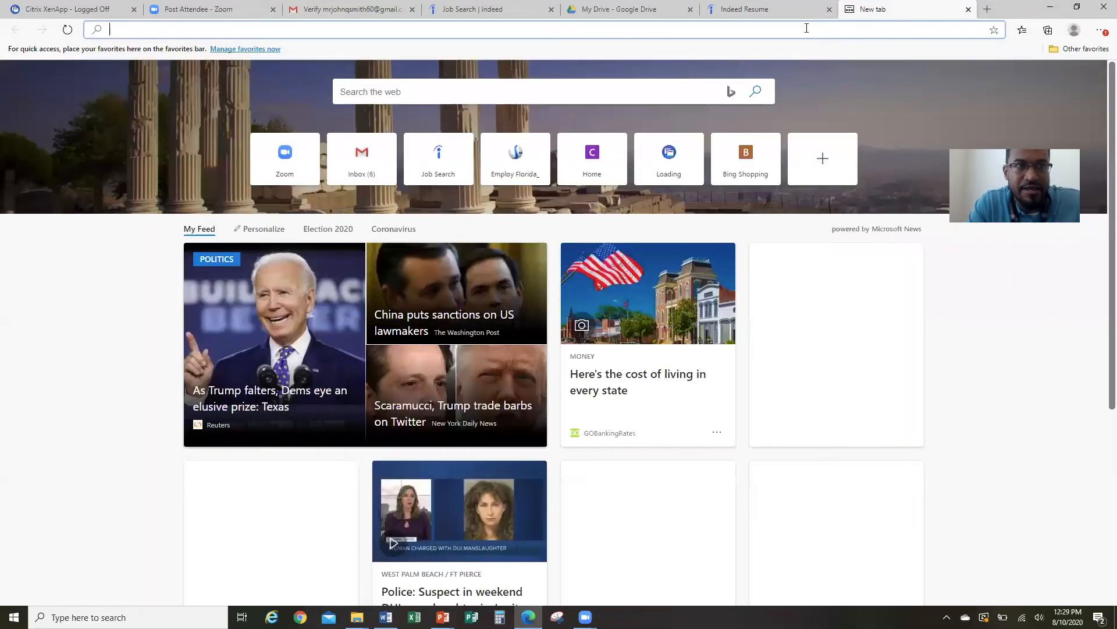
pyautogui.write('cha')
pyautogui.press('BackSpace')
pyautogui.press('BackSpace')
pyautogui.write('as')
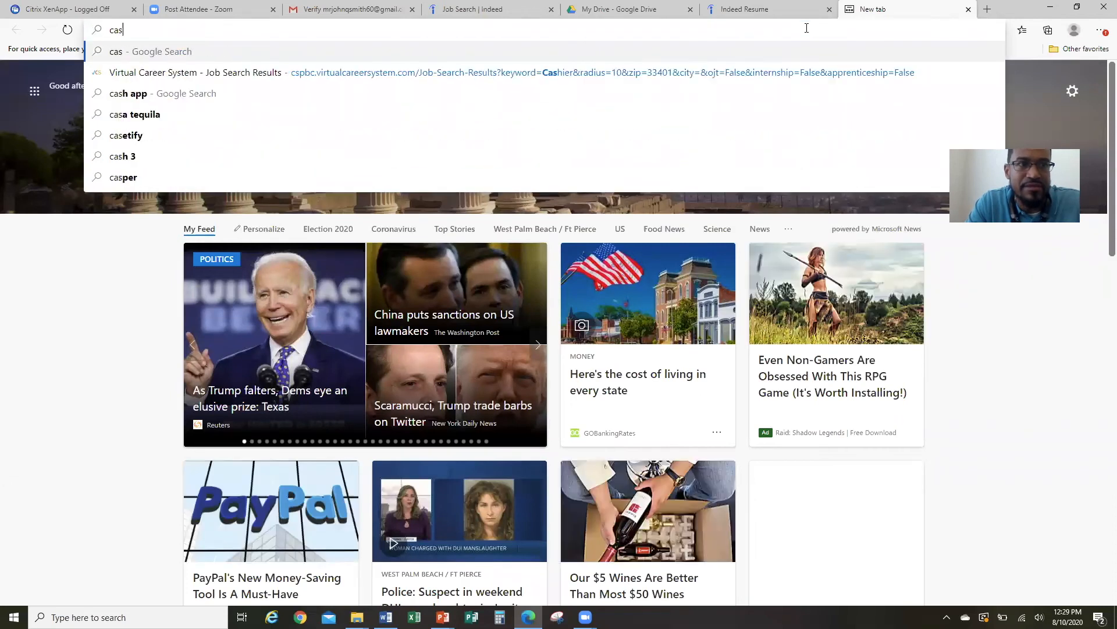
pyautogui.write('hier job ')
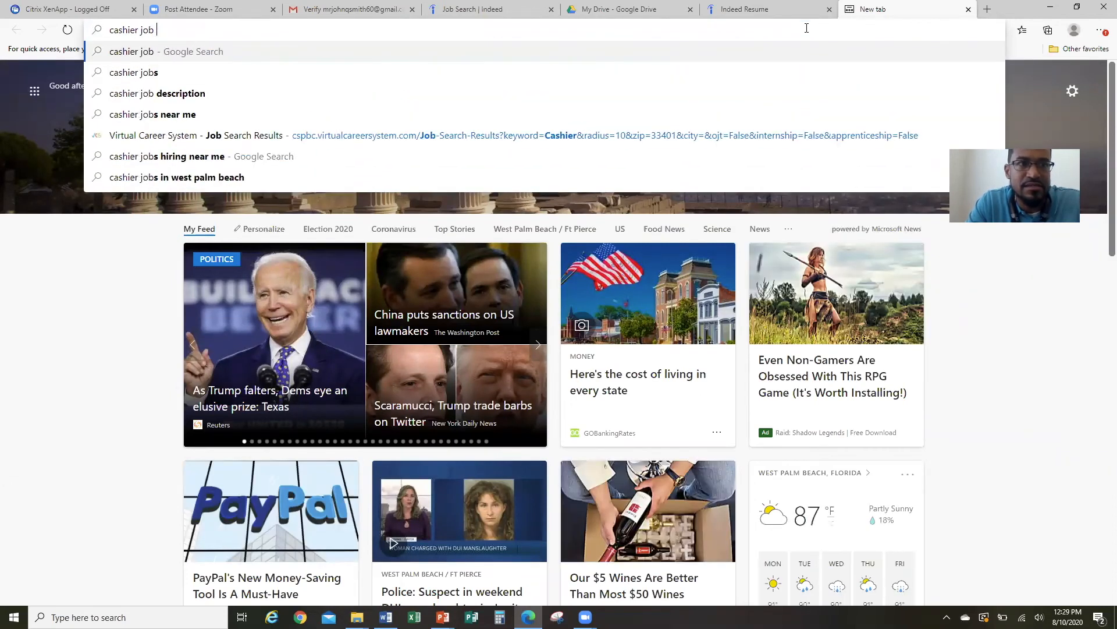
pyautogui.write('descript')
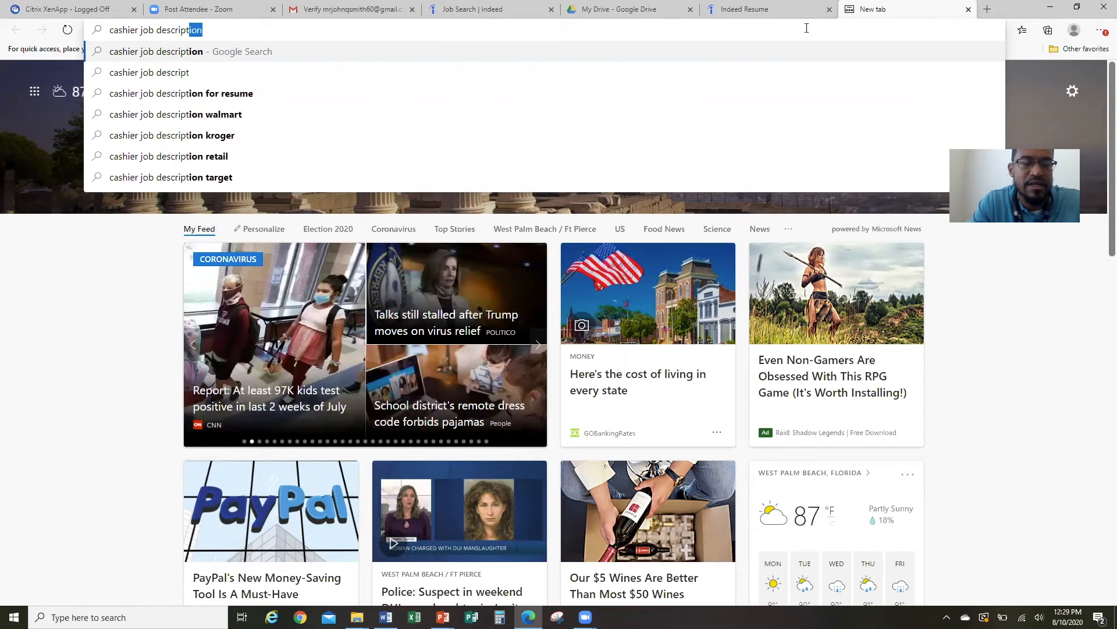
pyautogui.press('Return')
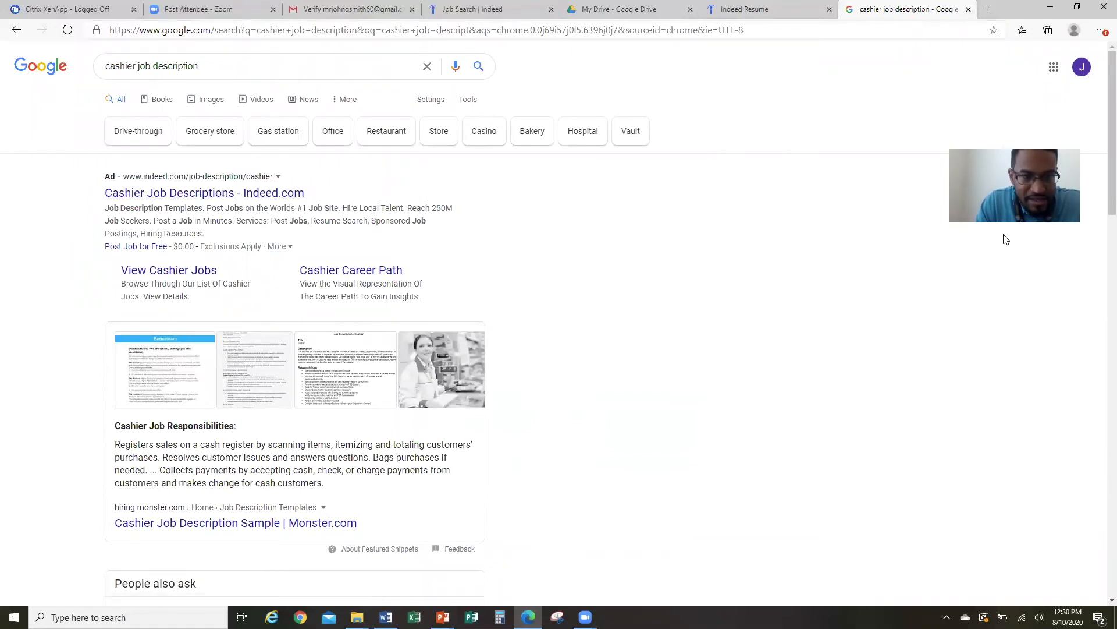
pyautogui.scroll(-6, 1006, 238)
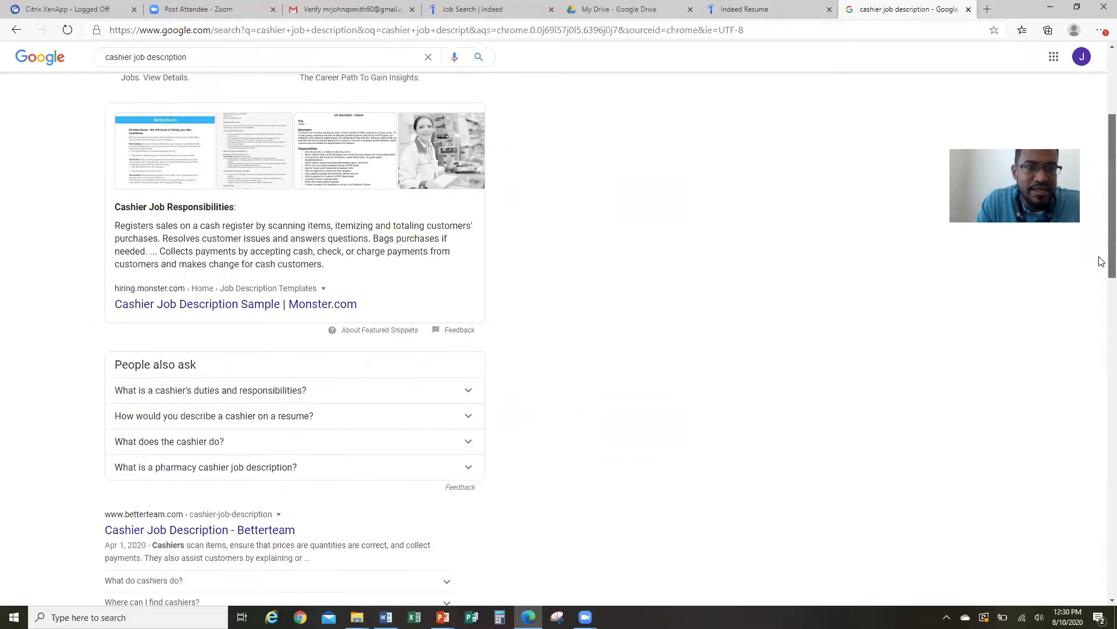
pyautogui.scroll(-1, 1101, 302)
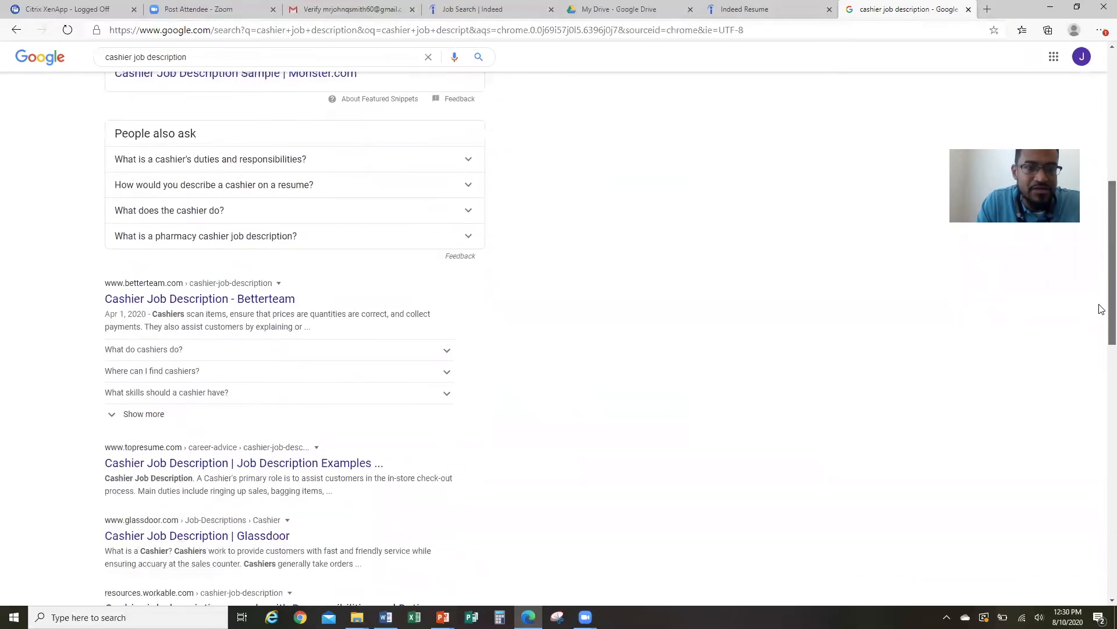
pyautogui.click(321, 463)
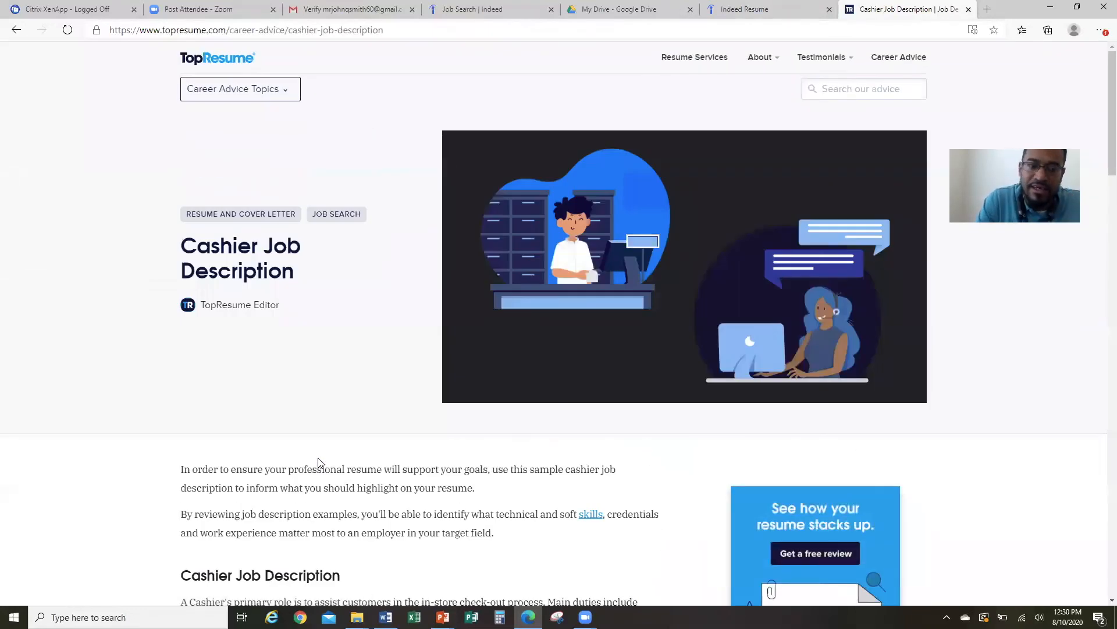
# Copy the first five Responsibilities bullets from TopResume and return to the Indeed tab.
pyautogui.moveTo(1100, 130); pyautogui.dragTo(1102, 271)
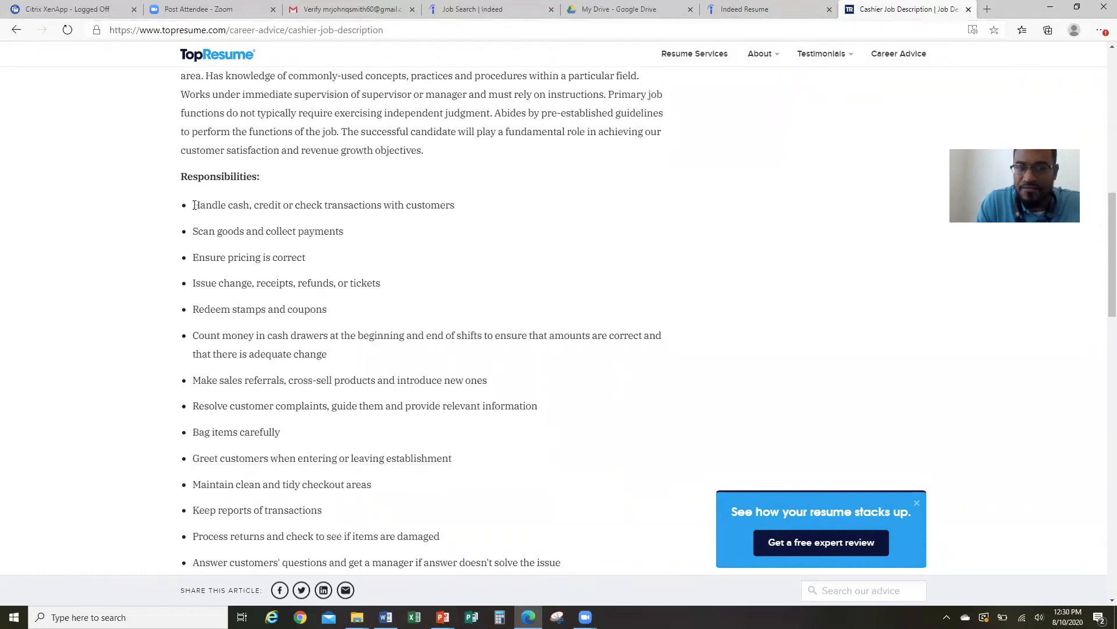
pyautogui.moveTo(195, 206); pyautogui.dragTo(352, 320)
pyautogui.hotkey('ctrl', 'c')
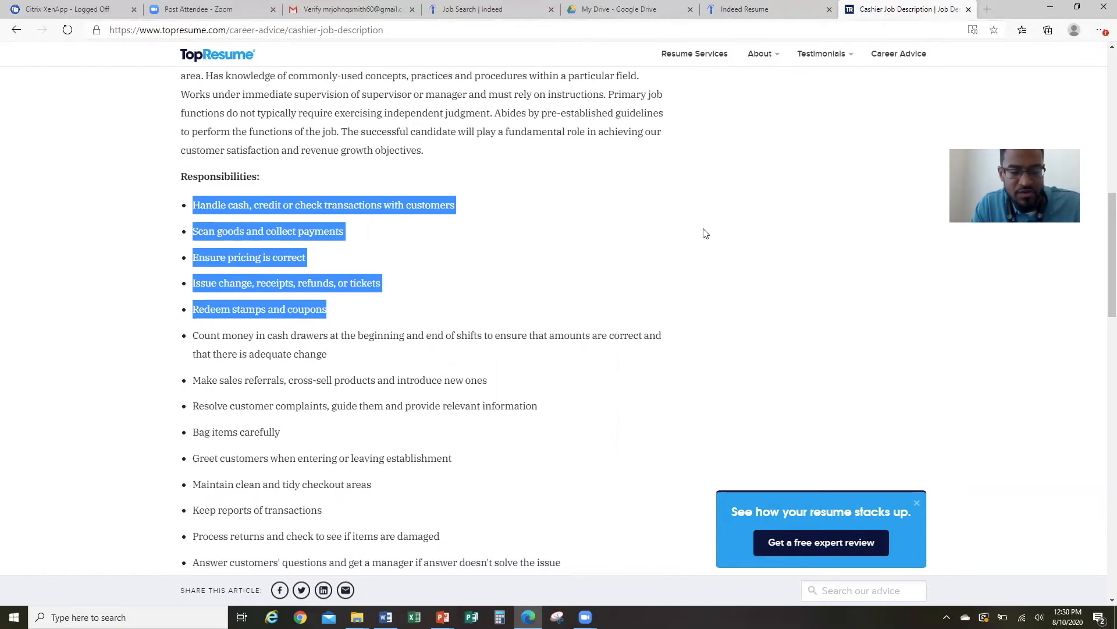
pyautogui.click(750, 10)
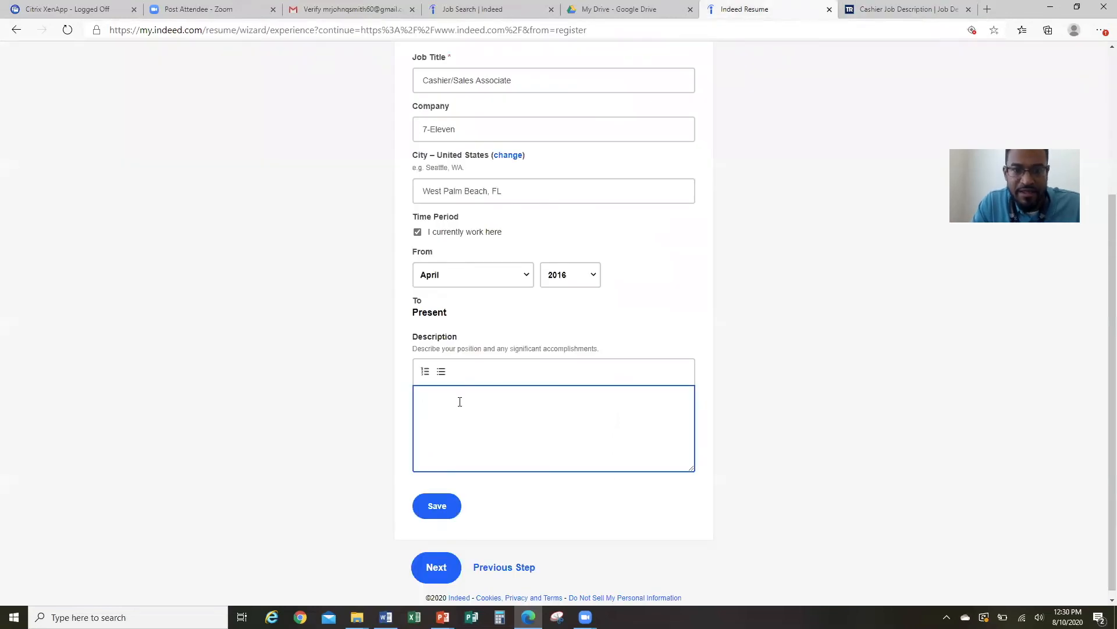
# Paste the five cashier duties into the 7-Eleven description and save the entry.
pyautogui.hotkey('ctrl', 'v')
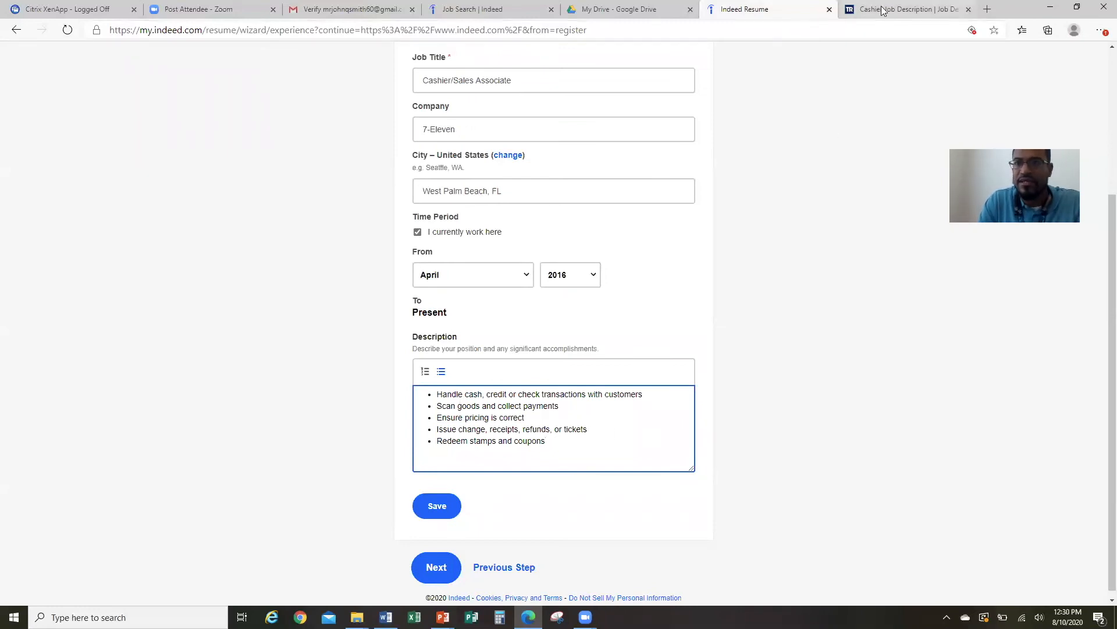
pyautogui.click(852, 9)
pyautogui.click(806, 10)
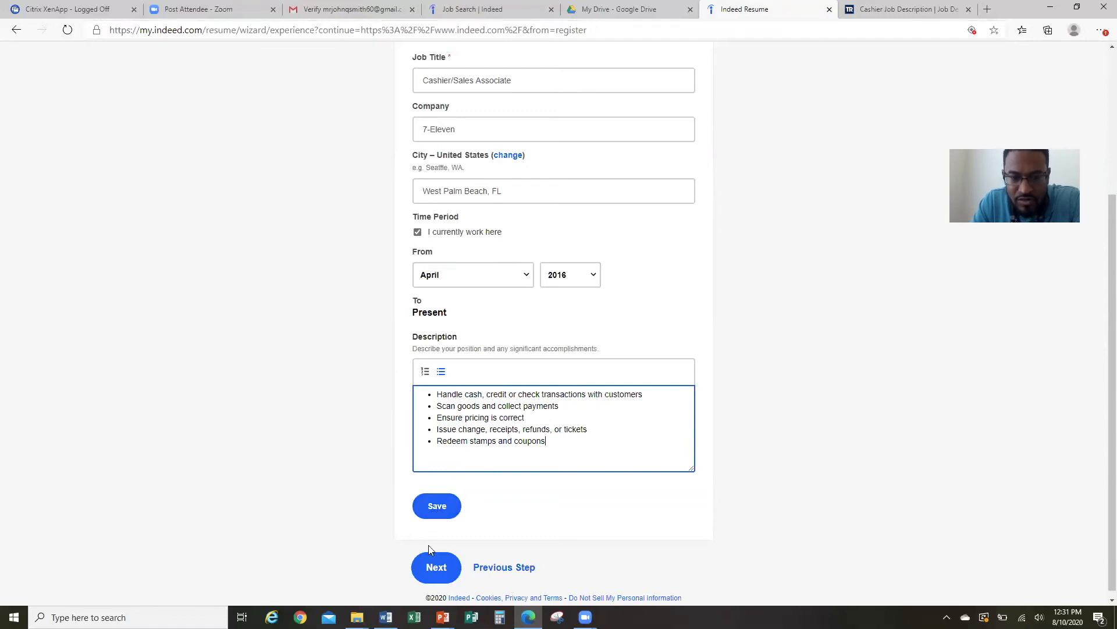
pyautogui.click(442, 506)
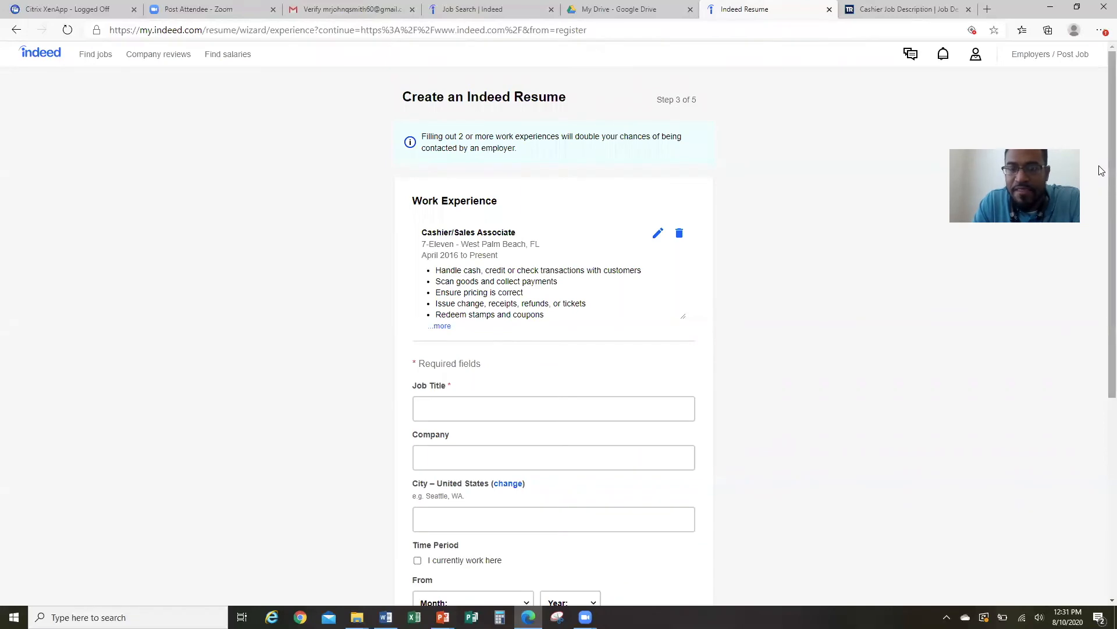
# Enter McDonalds Cashier at McDonald's, West Palm Beach, FL as the next job.
pyautogui.scroll(-1, 1100, 187)
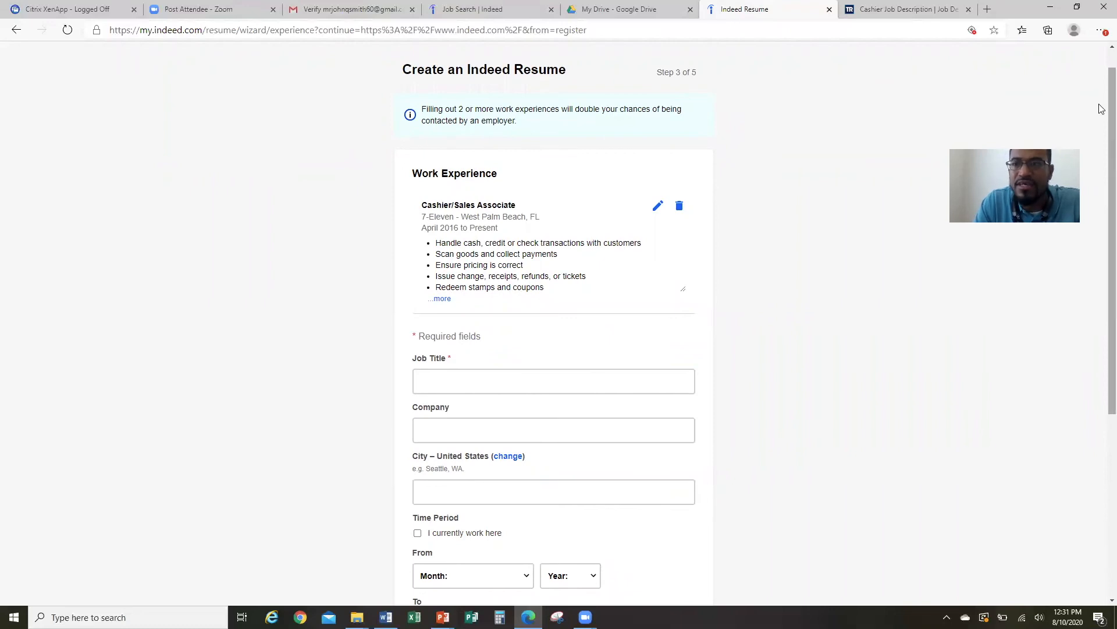
pyautogui.scroll(-1, 1101, 119)
pyautogui.scroll(-1, 1101, 125)
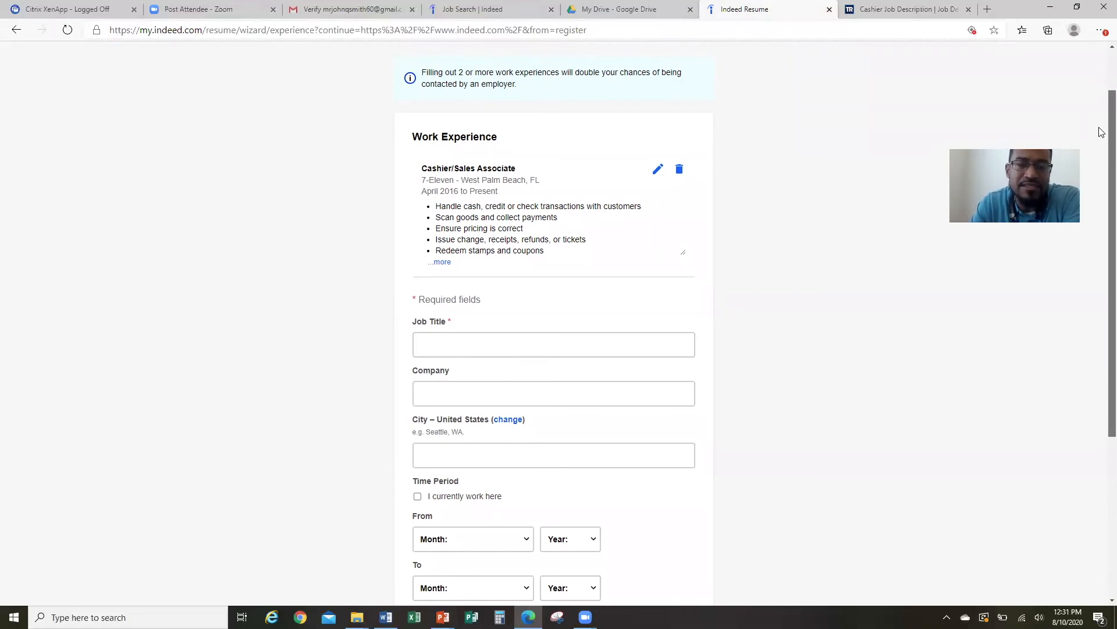
pyautogui.scroll(-1, 1101, 134)
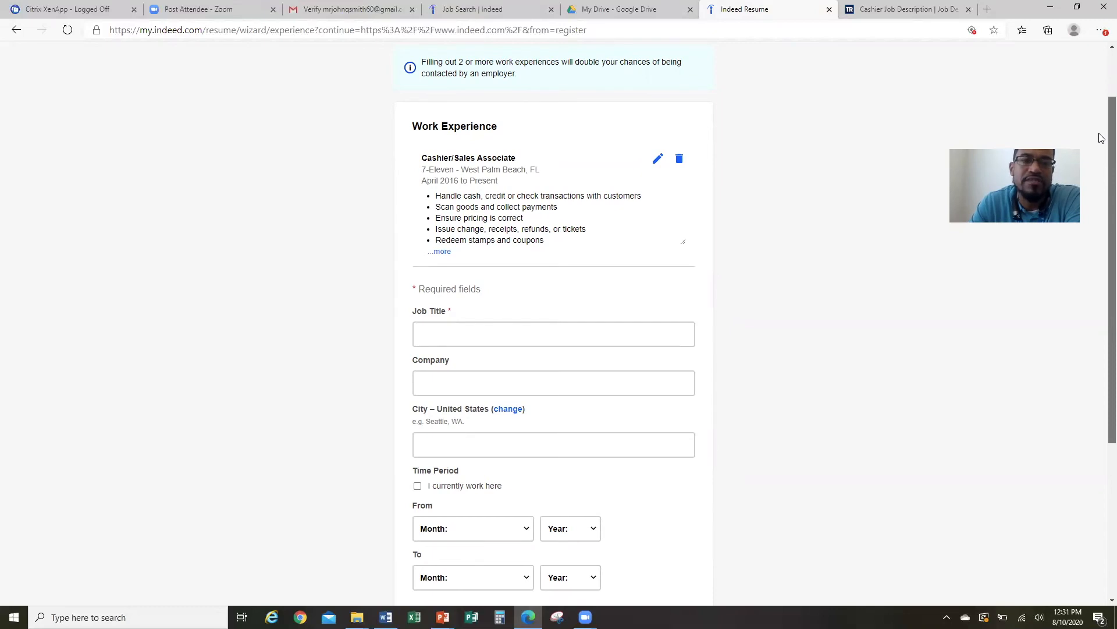
pyautogui.scroll(-2, 1102, 146)
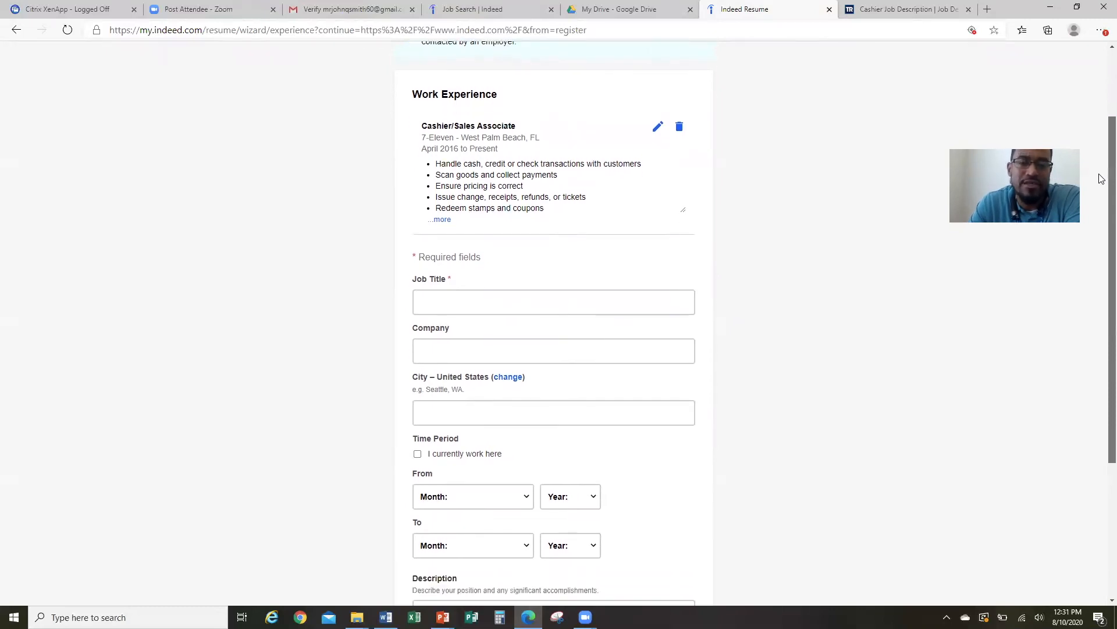
pyautogui.scroll(-1, 1102, 178)
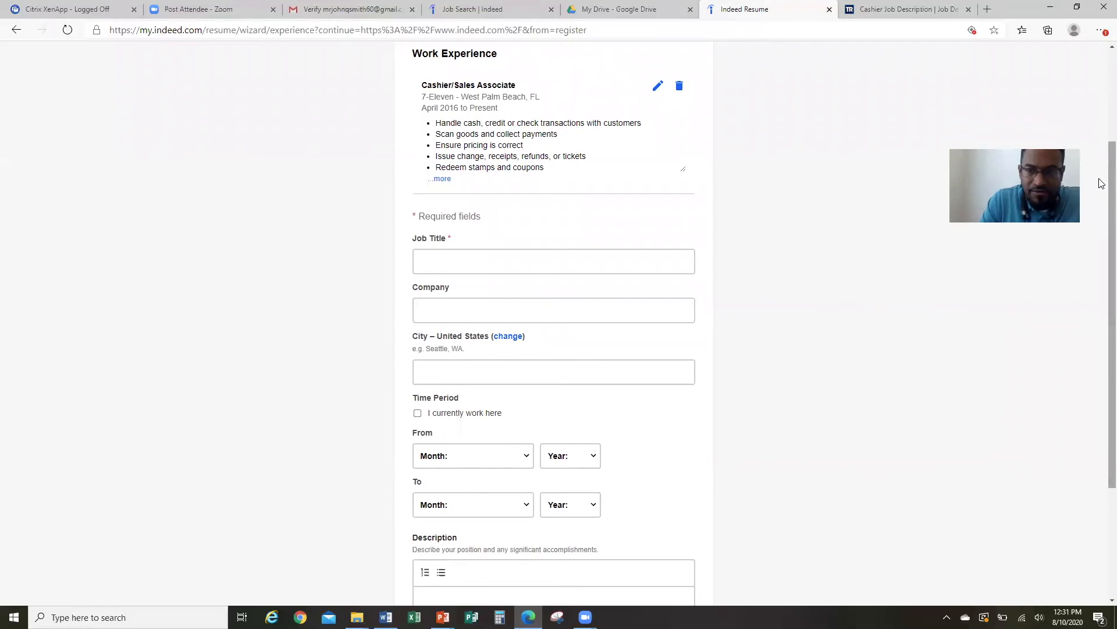
pyautogui.scroll(-2, 1100, 224)
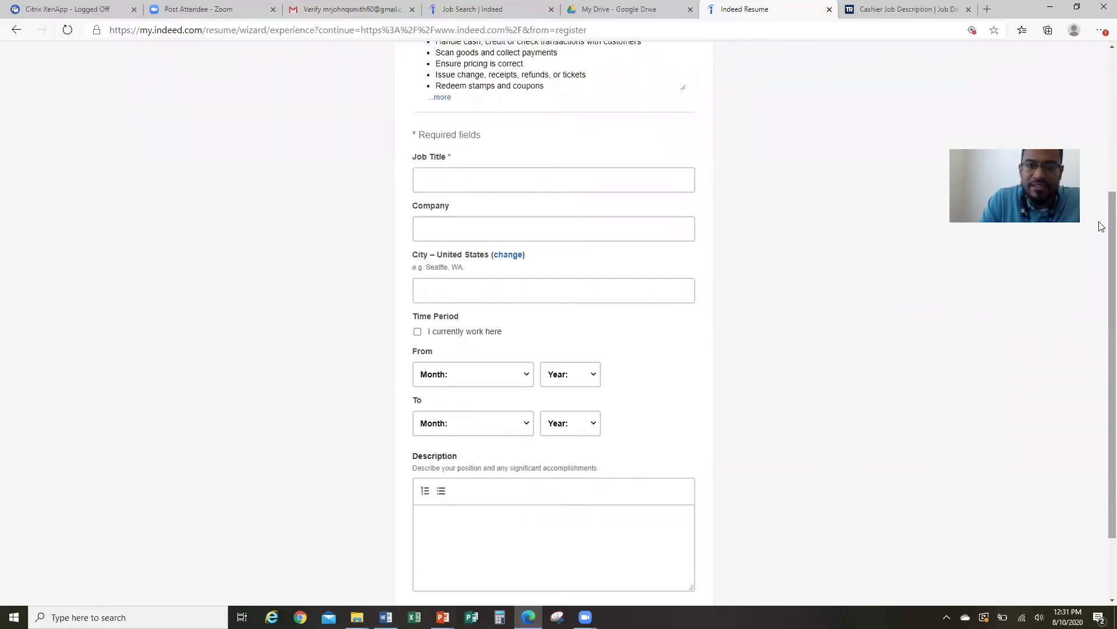
pyautogui.click(607, 177)
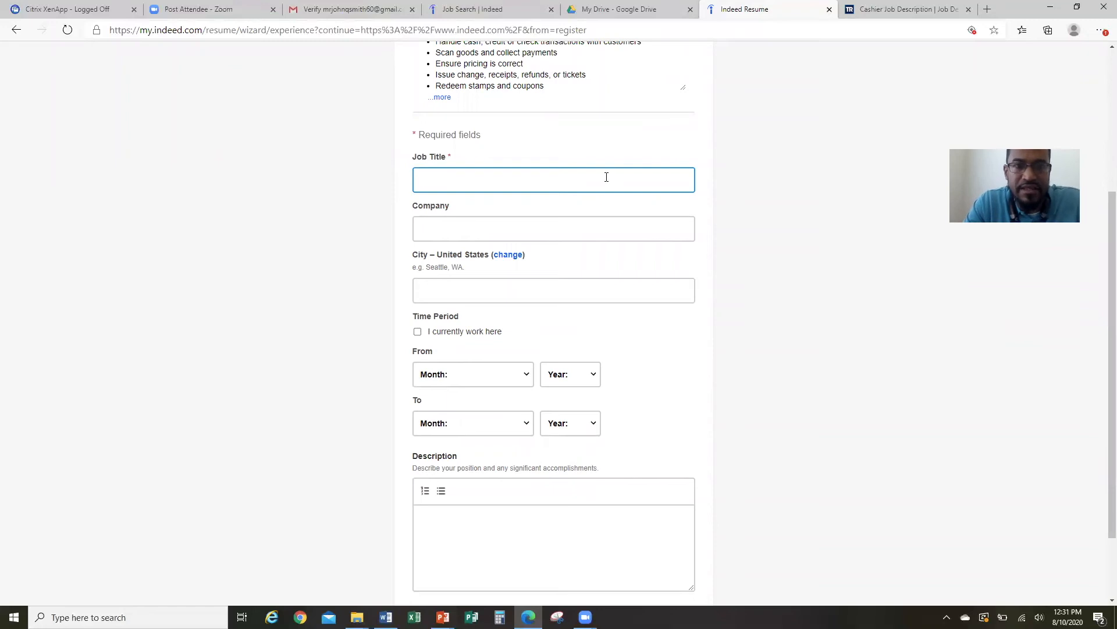
pyautogui.write('Mc')
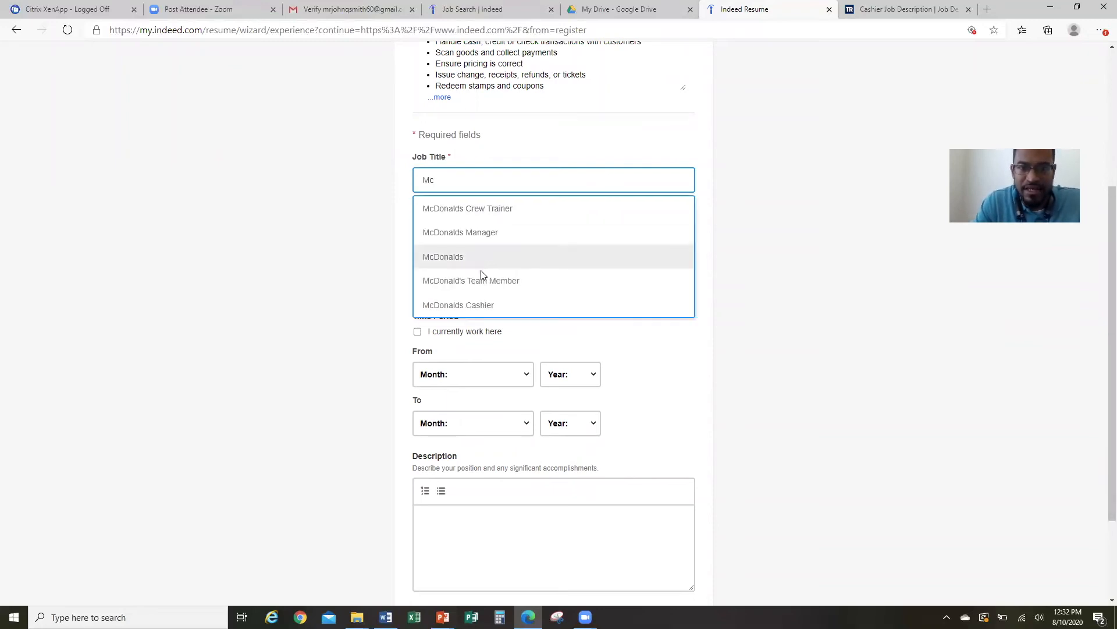
pyautogui.click(475, 303)
pyautogui.click(480, 232)
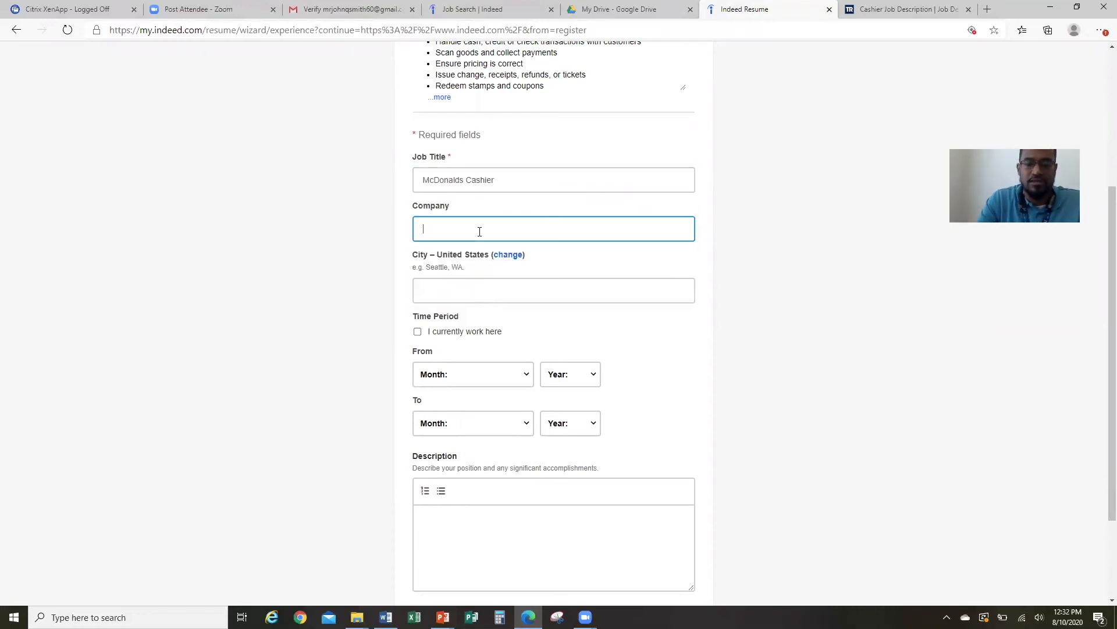
pyautogui.write('Mc')
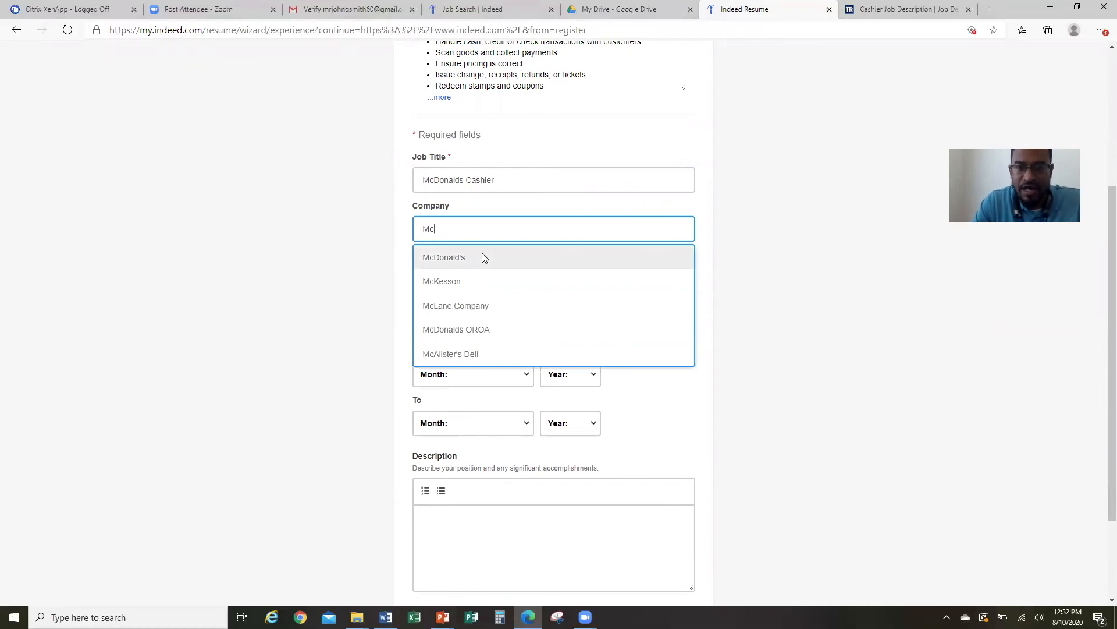
pyautogui.click(482, 255)
pyautogui.click(457, 286)
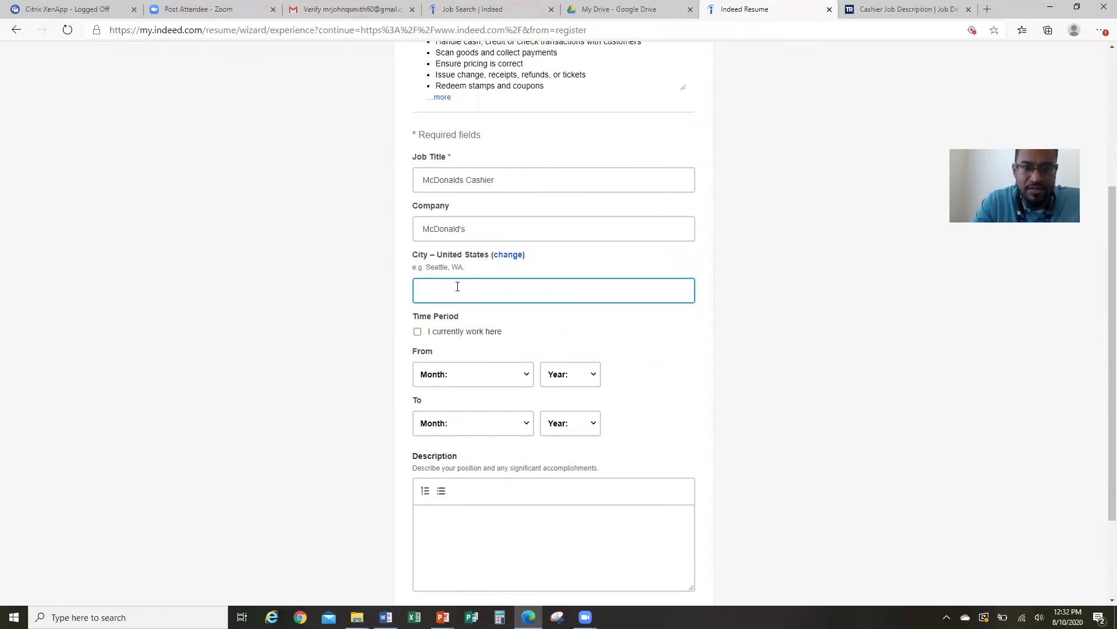
pyautogui.write('West')
pyautogui.click(469, 320)
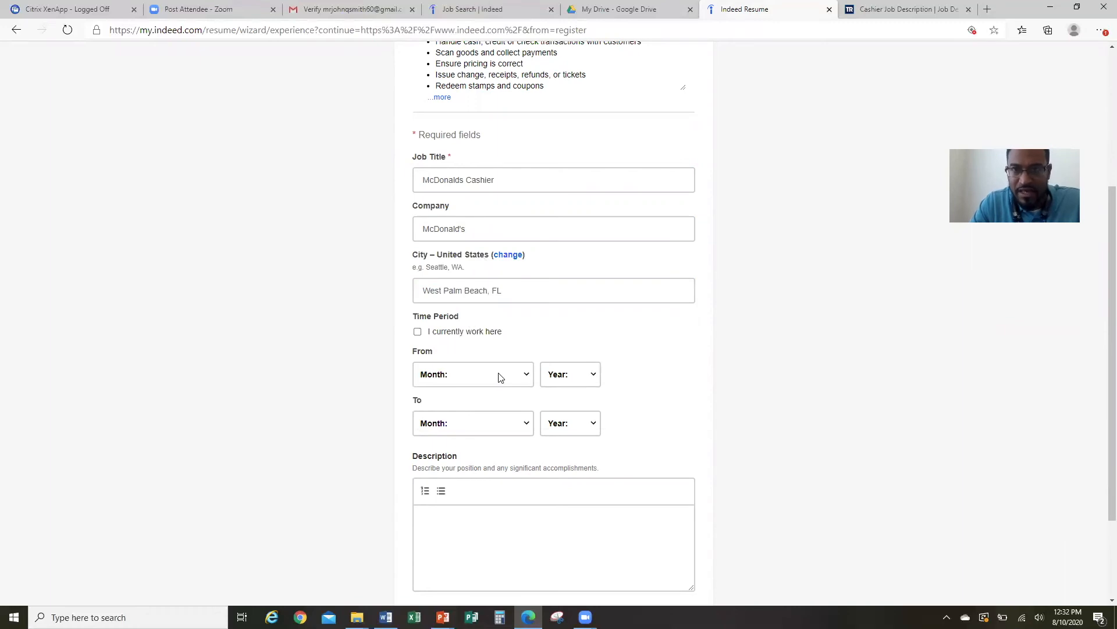
# Set the McDonalds job to run from January 2012 to April 2016.
pyautogui.click(527, 377)
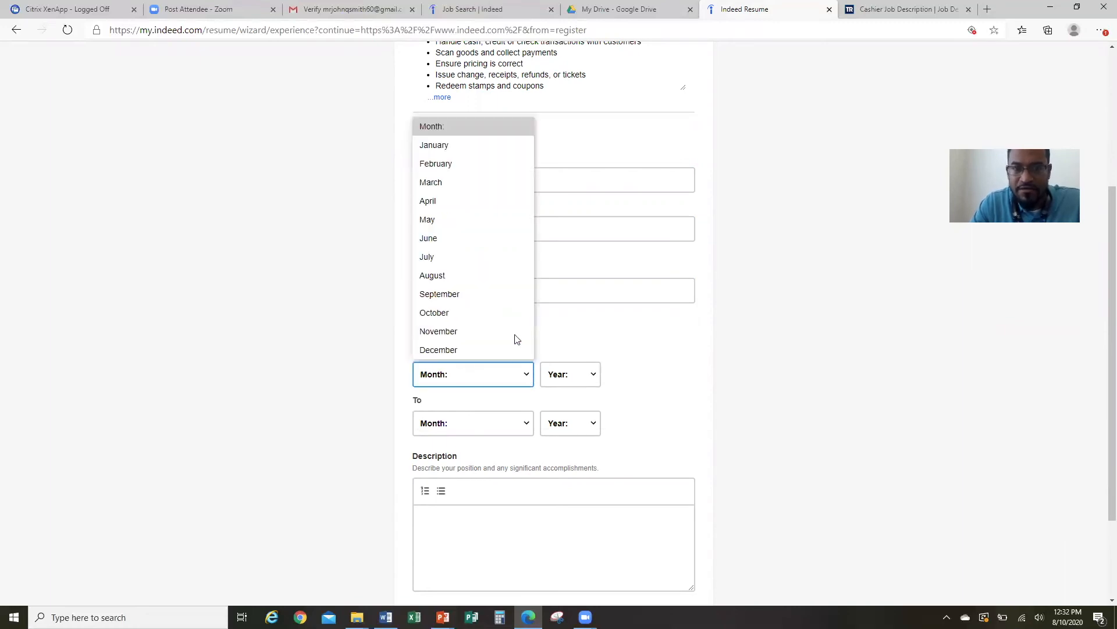
pyautogui.click(479, 147)
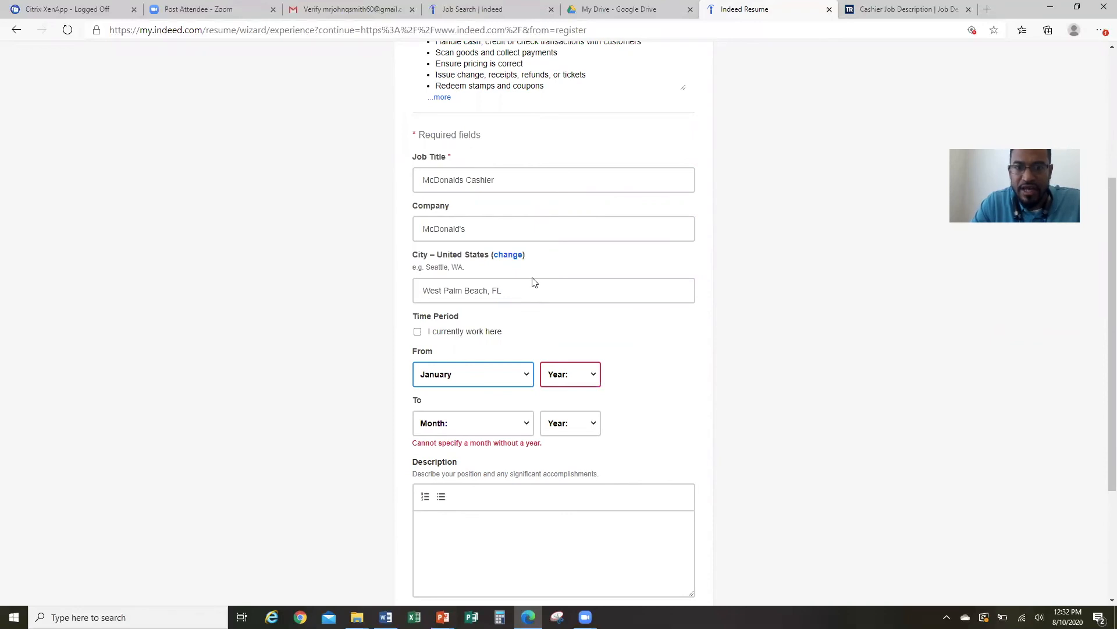
pyautogui.click(589, 373)
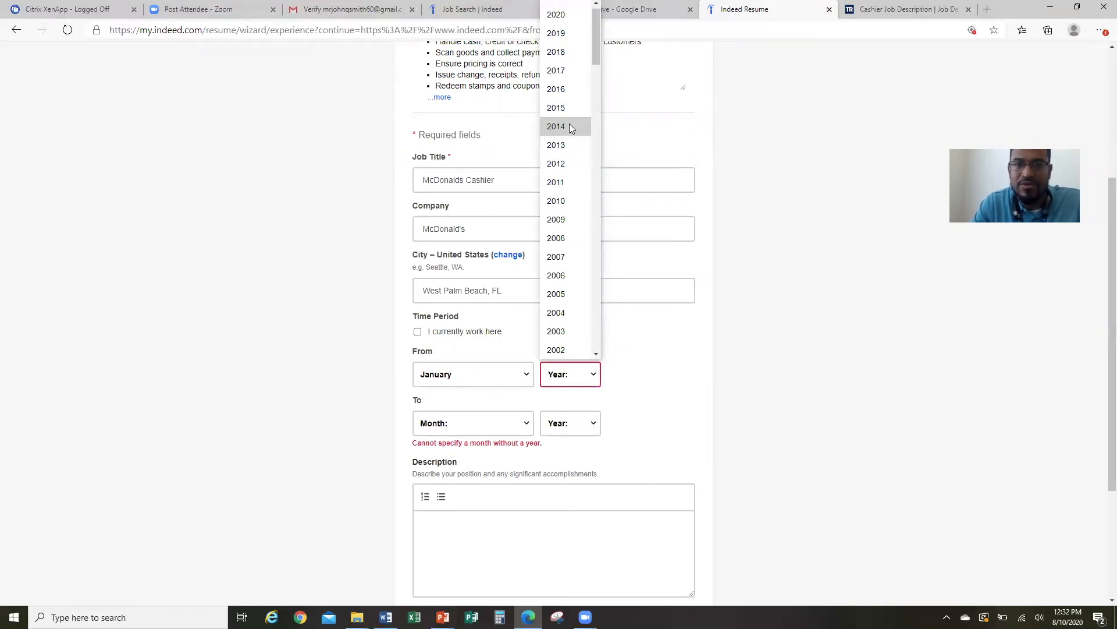
pyautogui.click(562, 166)
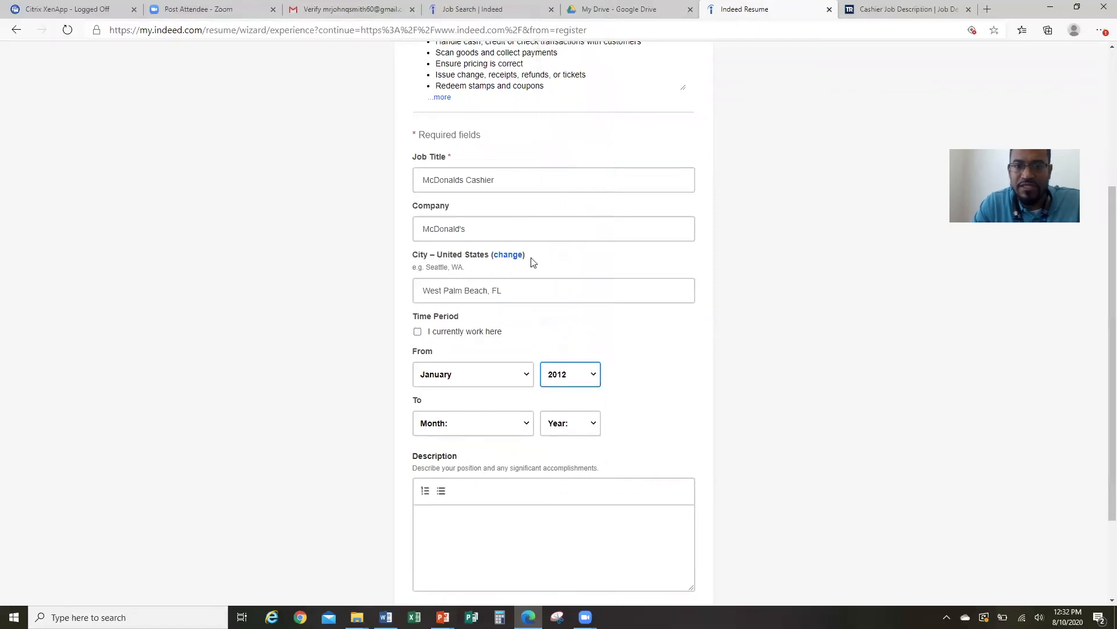
pyautogui.click(512, 425)
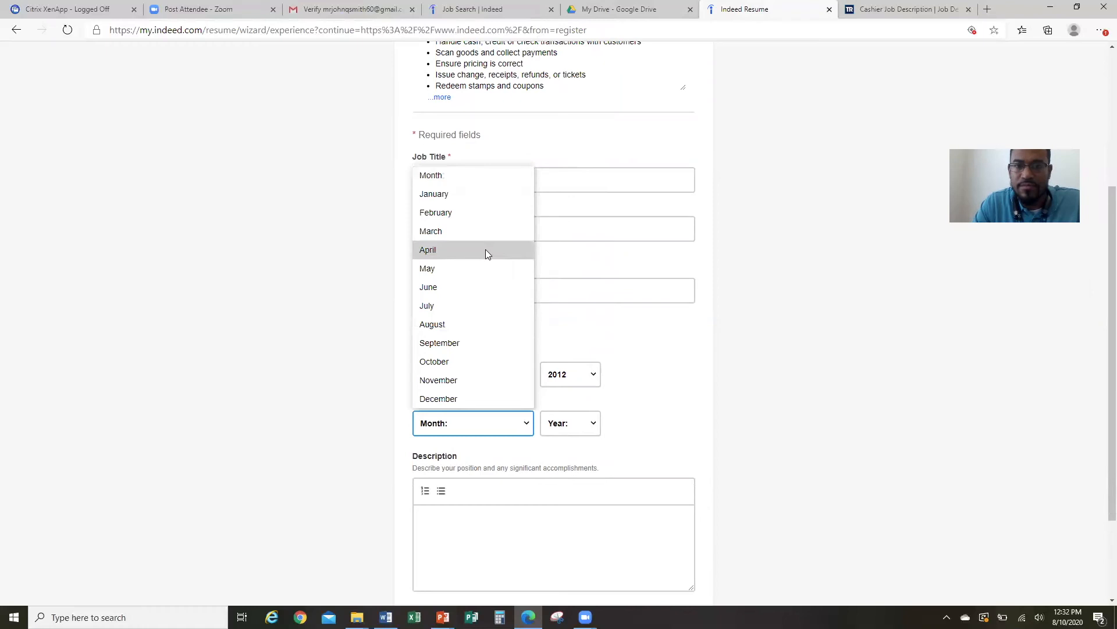
pyautogui.click(486, 249)
pyautogui.click(585, 434)
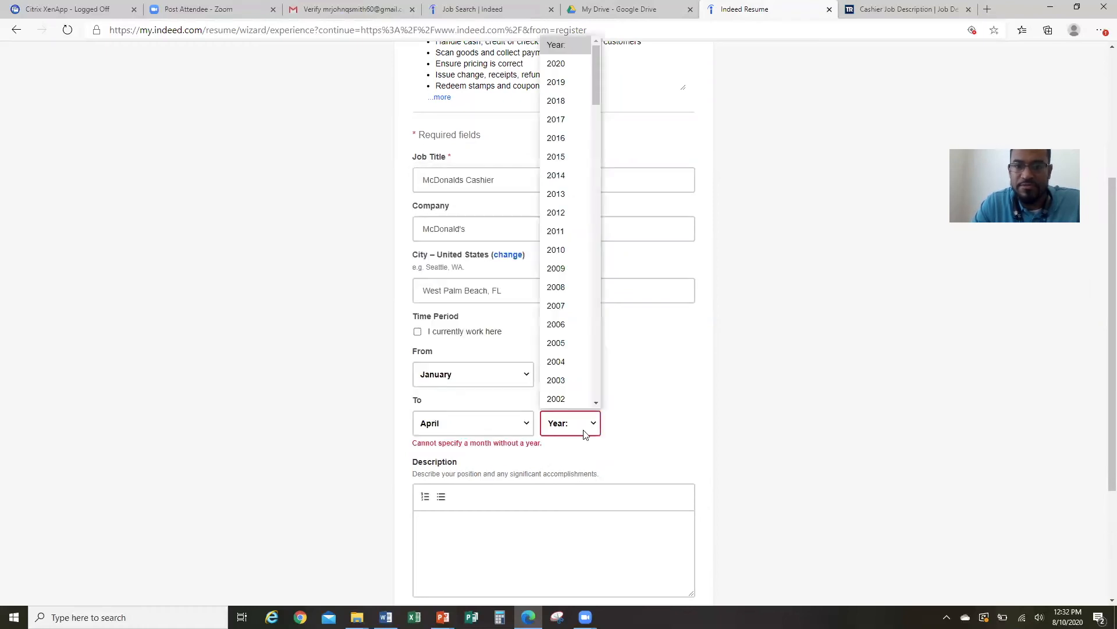
pyautogui.click(575, 141)
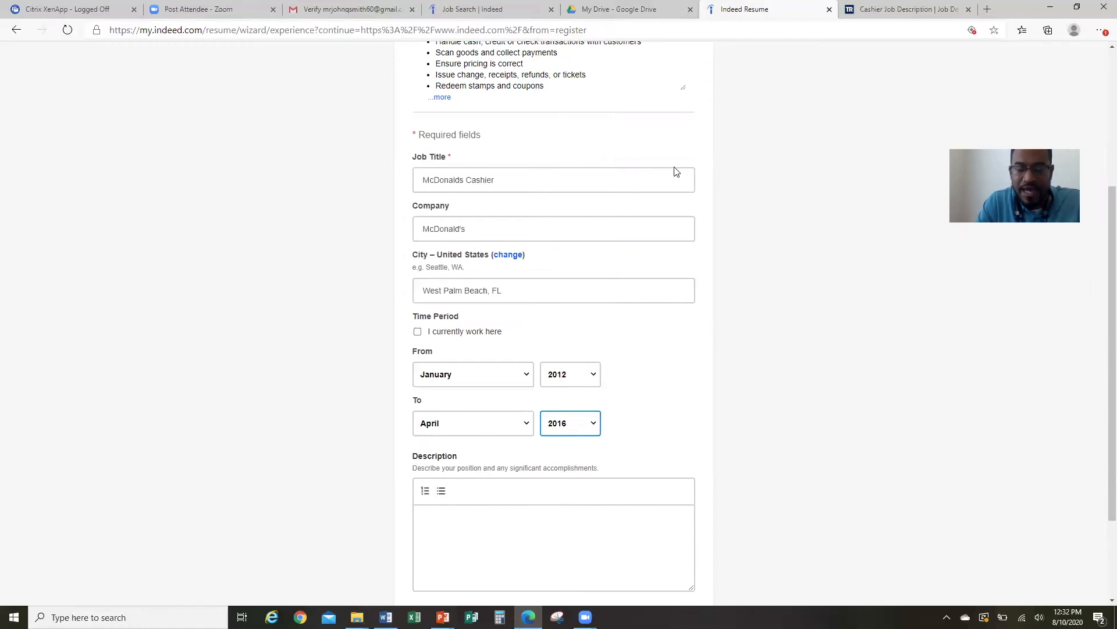
pyautogui.click(876, 10)
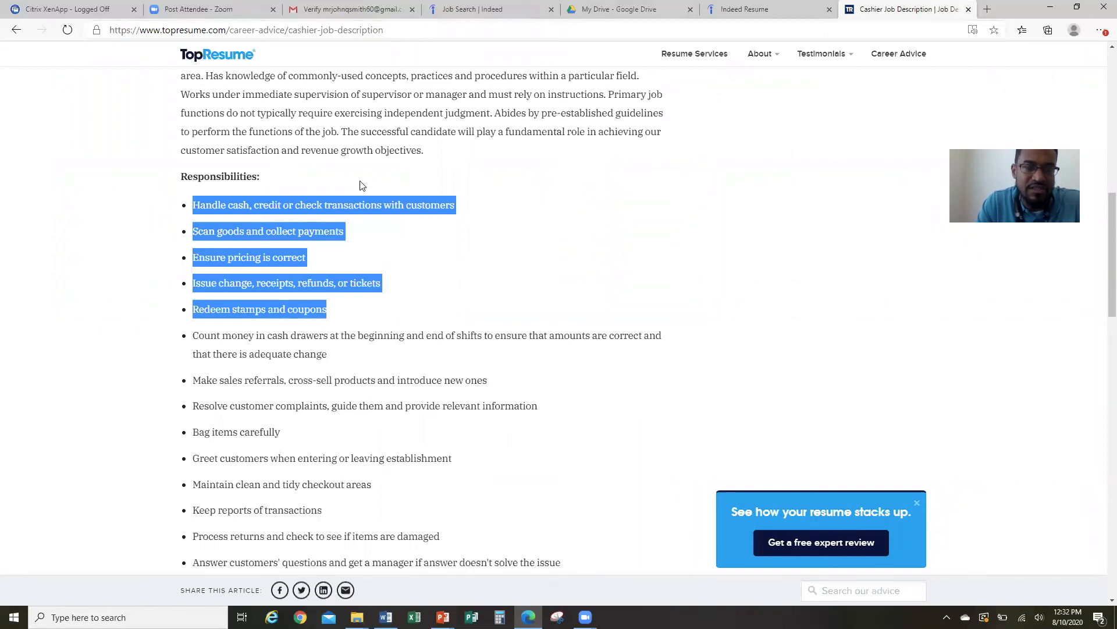
pyautogui.click(477, 281)
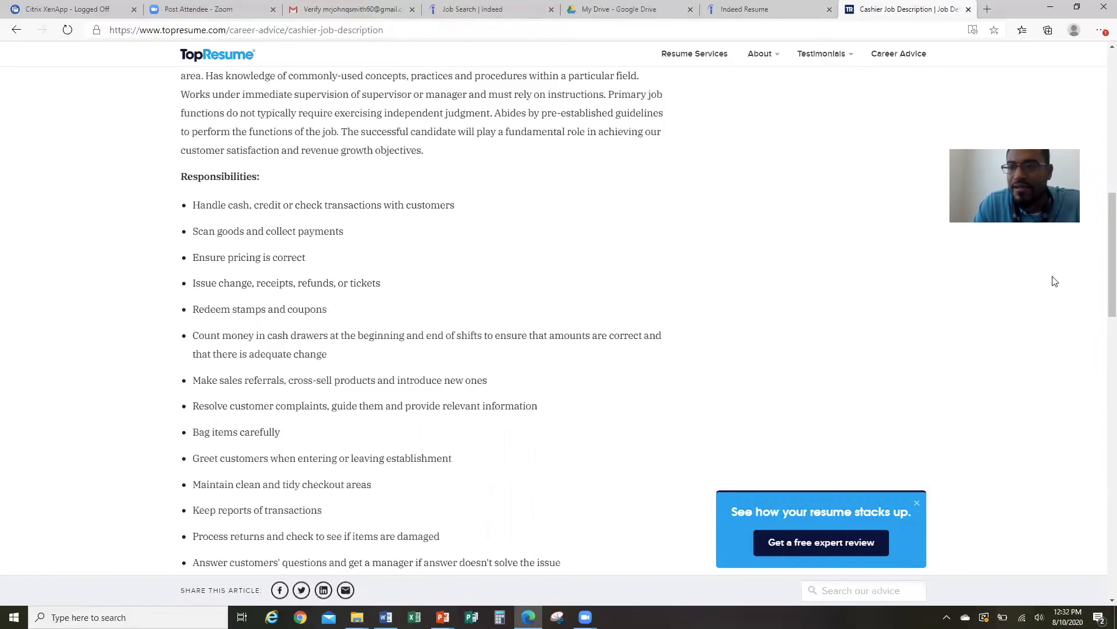
pyautogui.moveTo(1101, 276); pyautogui.dragTo(1102, 349)
pyautogui.scroll(3, 1102, 348)
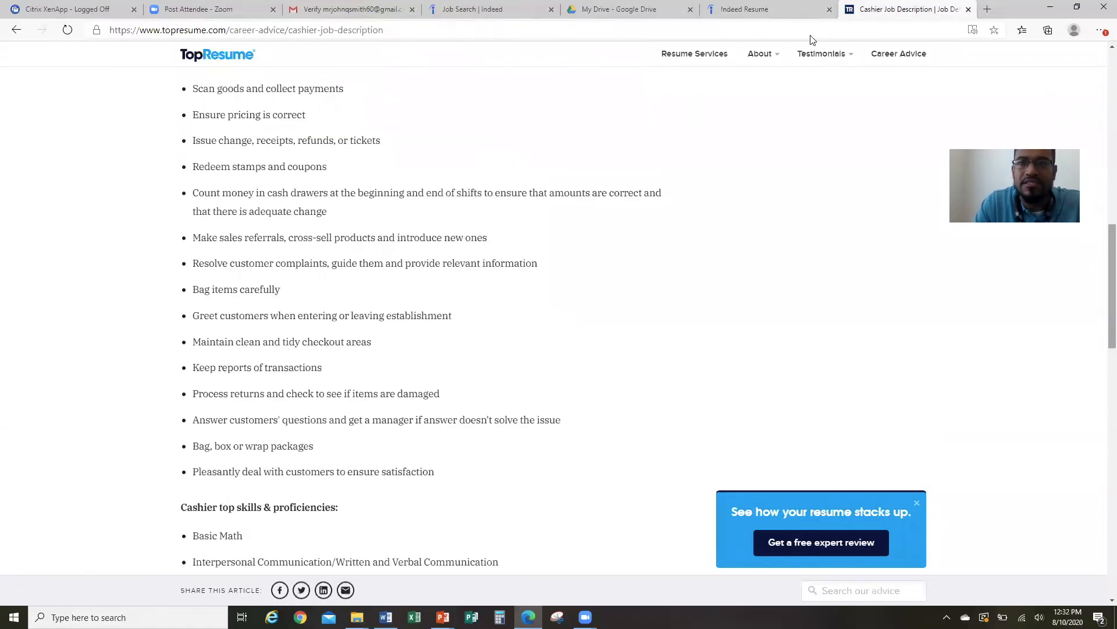
pyautogui.click(812, 10)
pyautogui.click(476, 517)
# Type duties: process orders timely, perform cash-handling transactions, keep an orderly workspace and provide excellent service.
pyautogui.write('-')
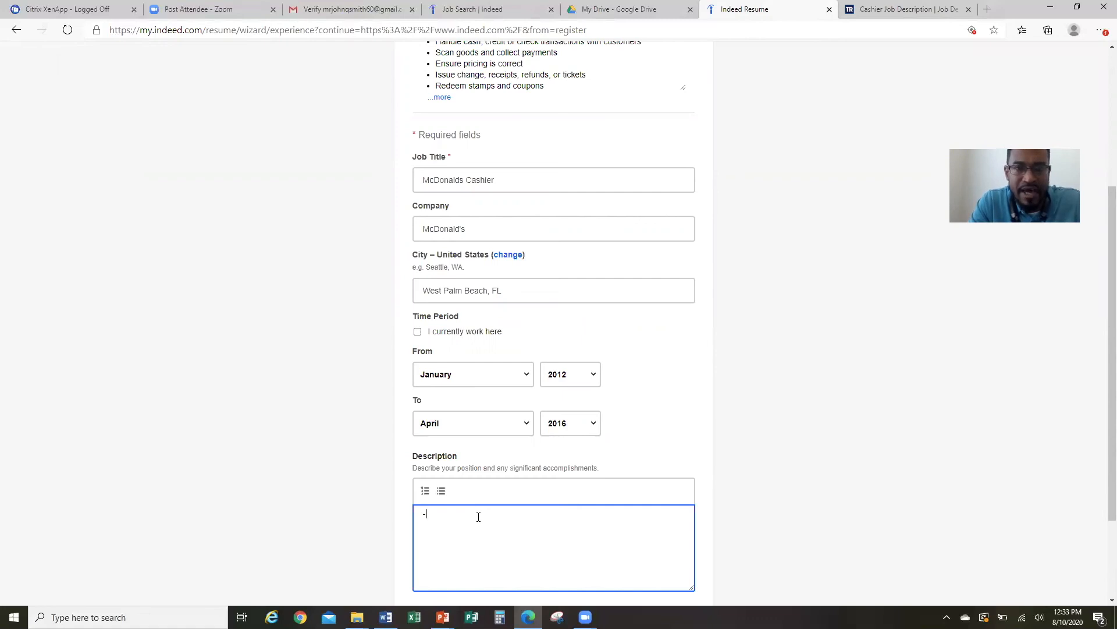
pyautogui.write('Process order')
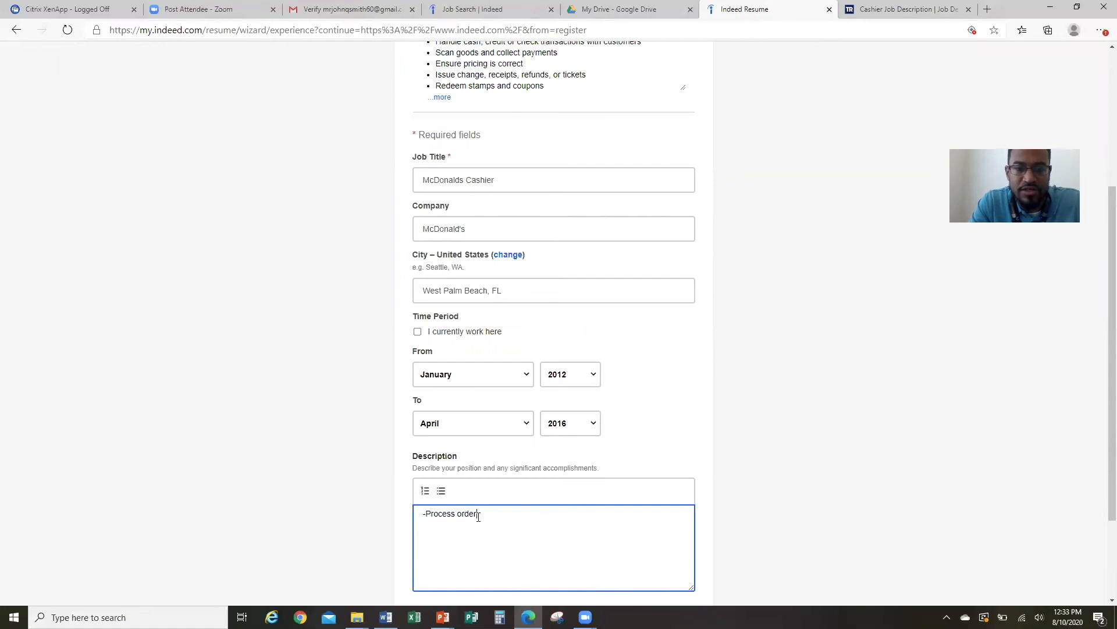
pyautogui.write('s in a timely manner')
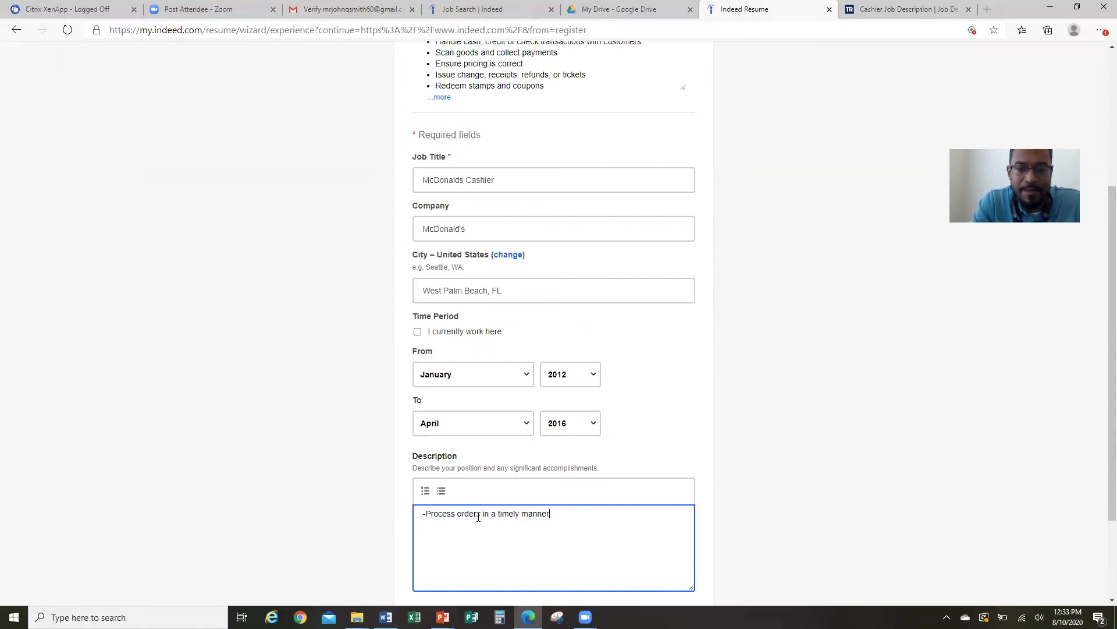
pyautogui.press('Return')
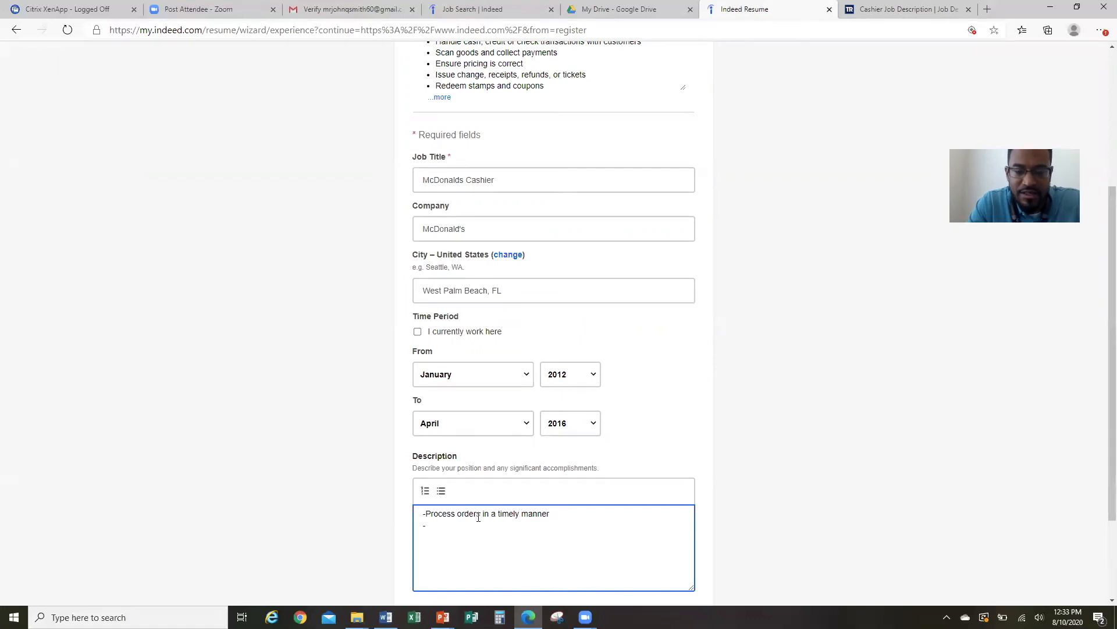
pyautogui.write('-Enc')
pyautogui.press('BackSpace')
pyautogui.press('BackSpace')
pyautogui.press('BackSpace')
pyautogui.write('Pe')
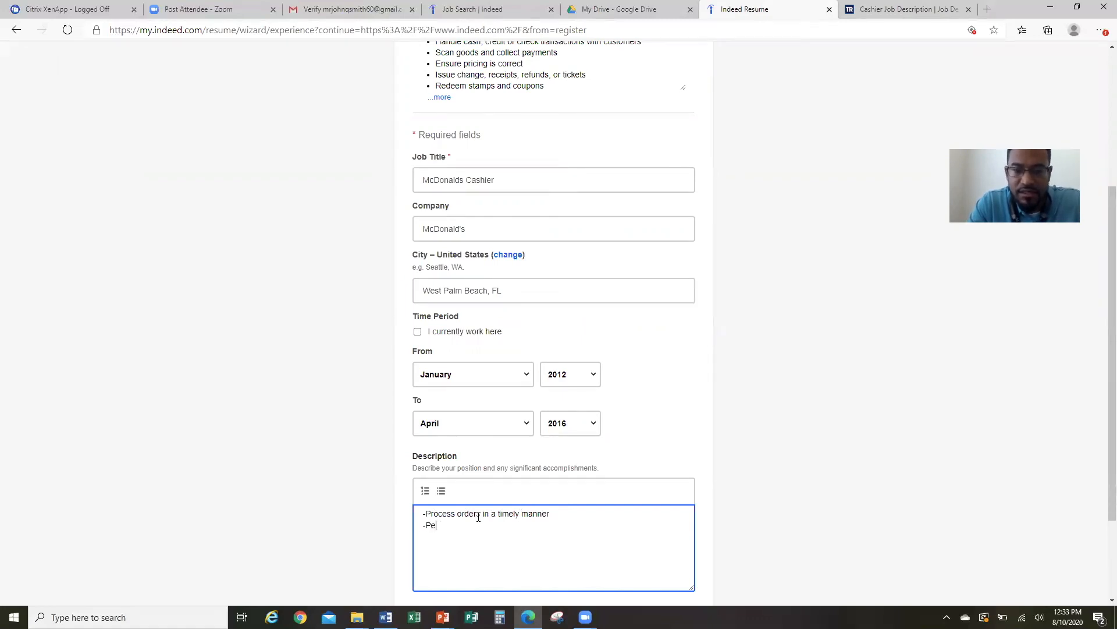
pyautogui.write('rform chas')
pyautogui.press('BackSpace')
pyautogui.press('BackSpace')
pyautogui.write('sh-handling')
pyautogui.write(' transc')
pyautogui.write('ctr')
pyautogui.press('BackSpace')
pyautogui.write('a')
pyautogui.press('BackSpace')
pyautogui.write('ctions')
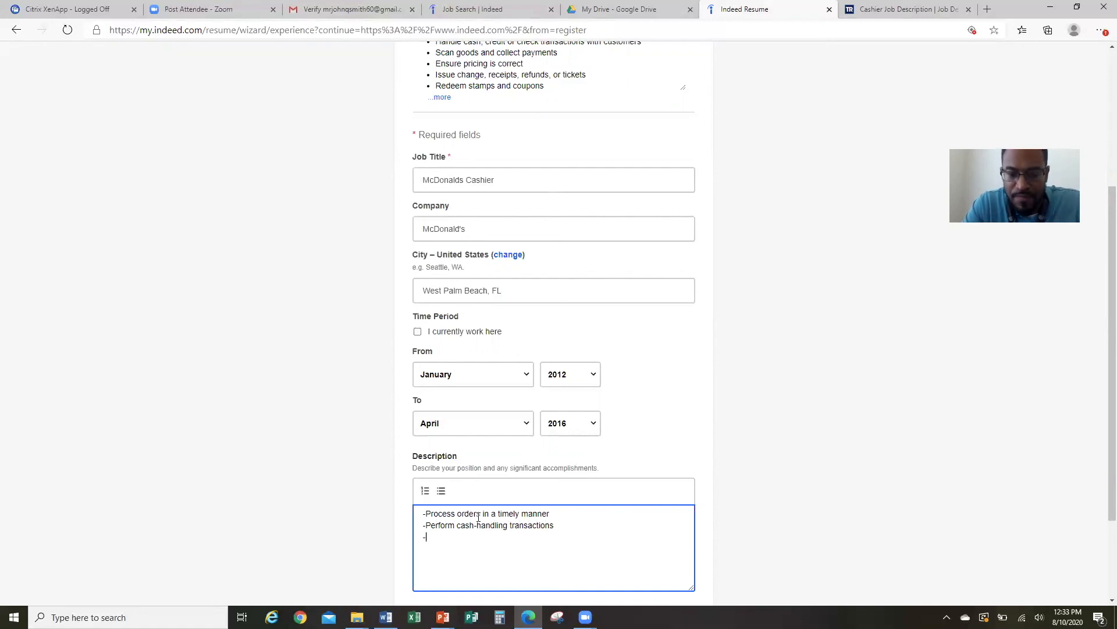
pyautogui.write('Main')
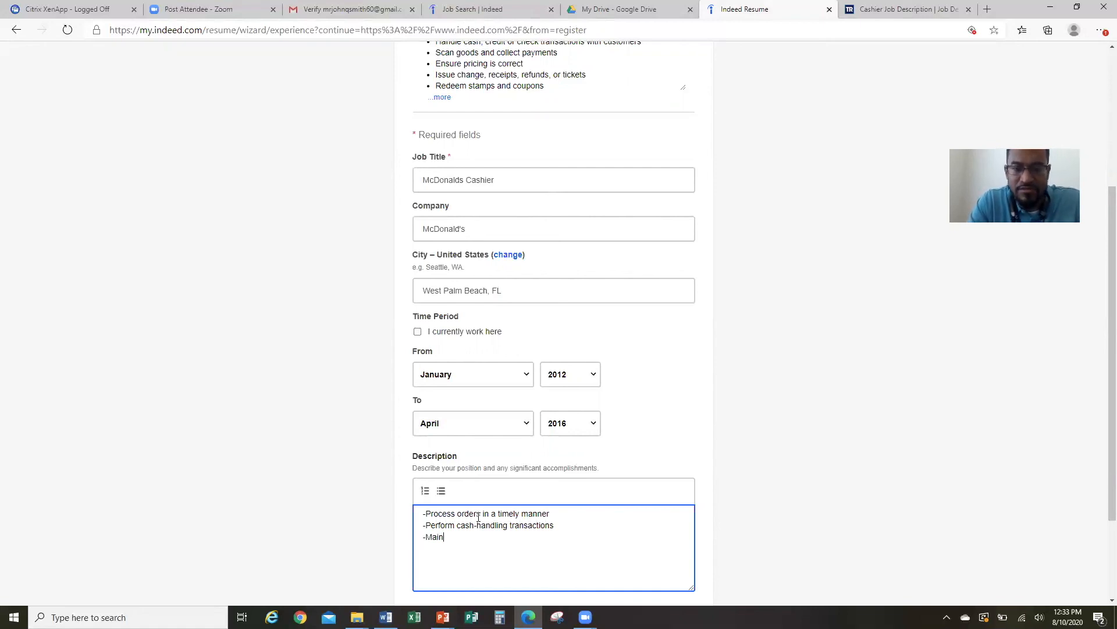
pyautogui.write('tain an')
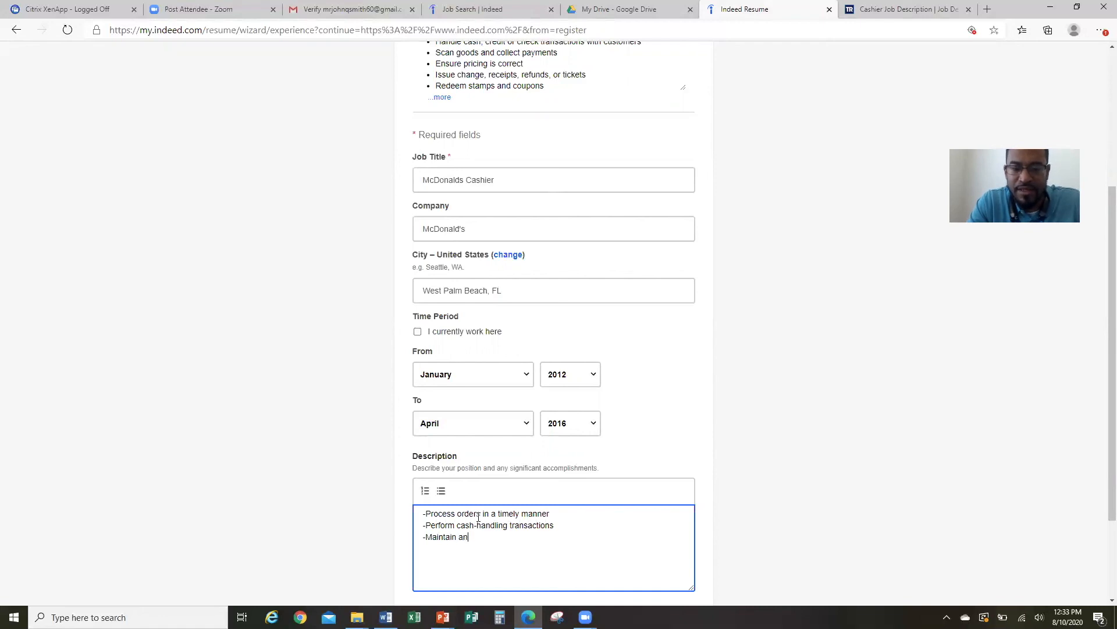
pyautogui.write(' orderly work')
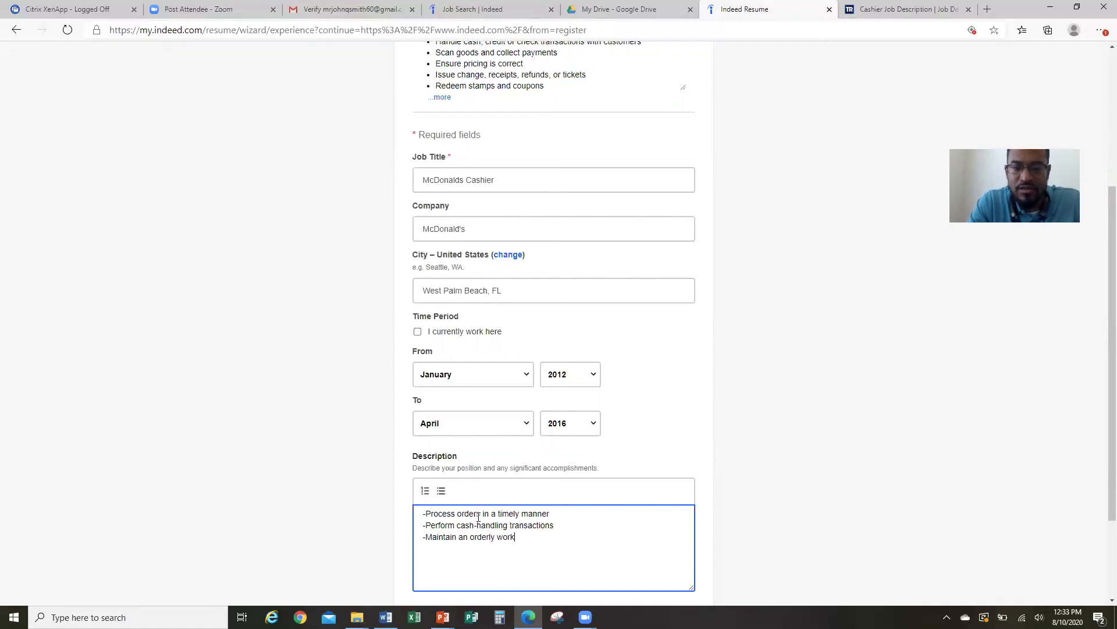
pyautogui.write(' space and prof')
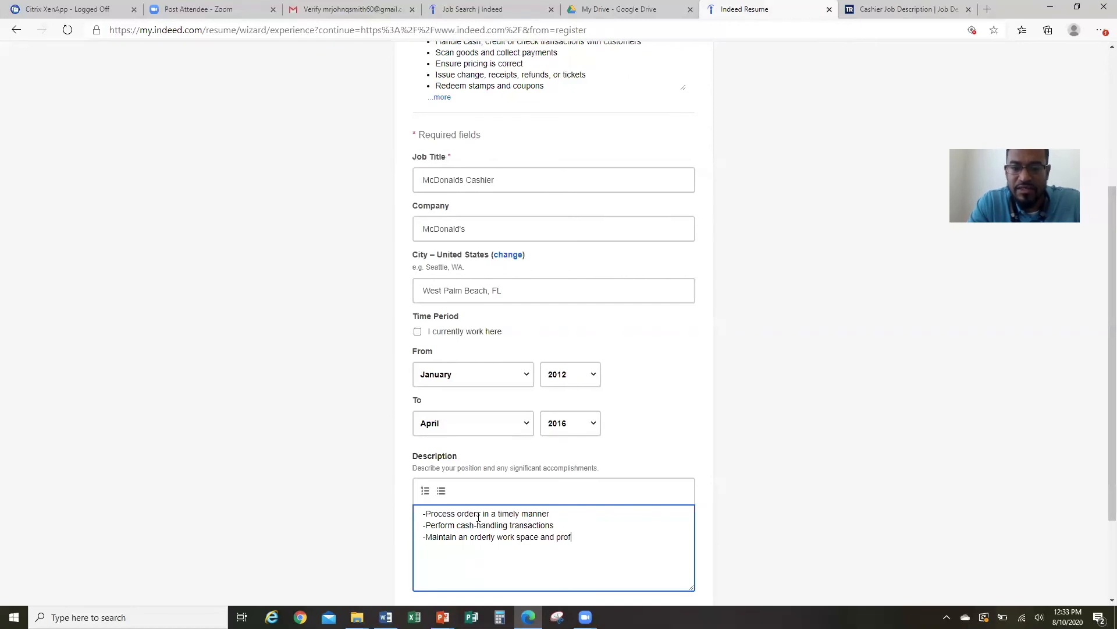
pyautogui.press('BackSpace')
pyautogui.write('vide excellent customer service')
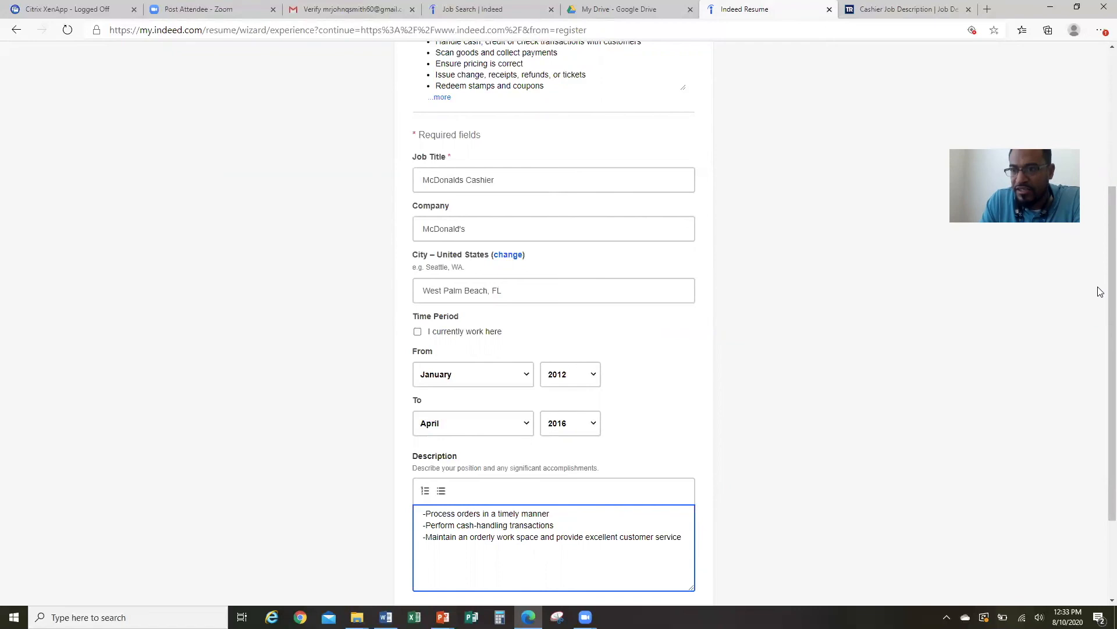
# Save the McDonalds Cashier work experience entry.
pyautogui.scroll(-1, 1100, 297)
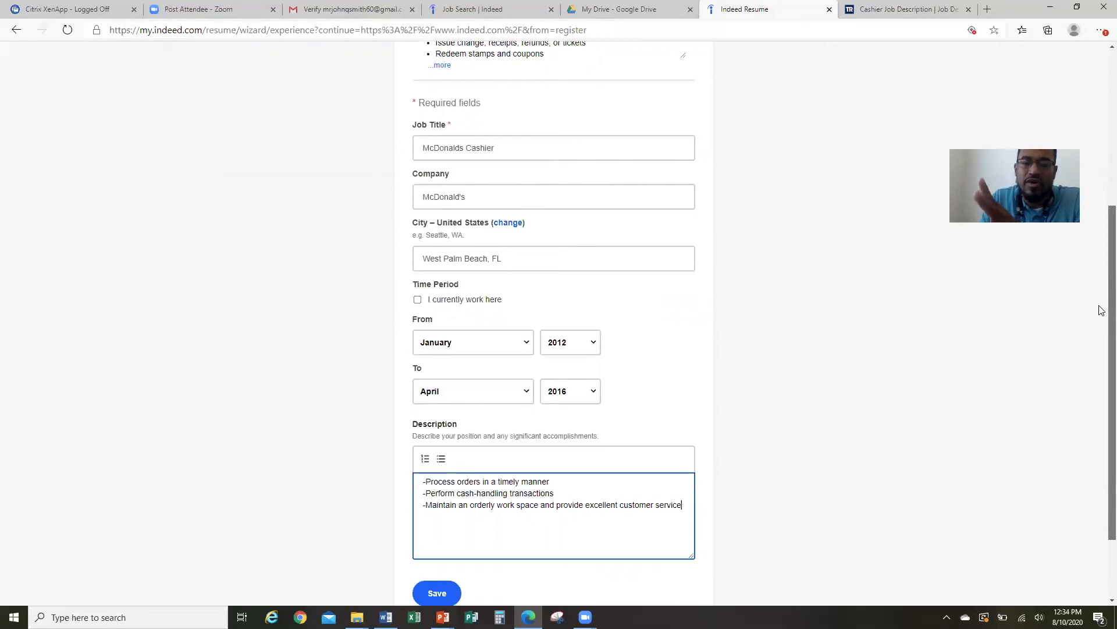
pyautogui.scroll(-1, 1102, 310)
pyautogui.scroll(-1, 1098, 327)
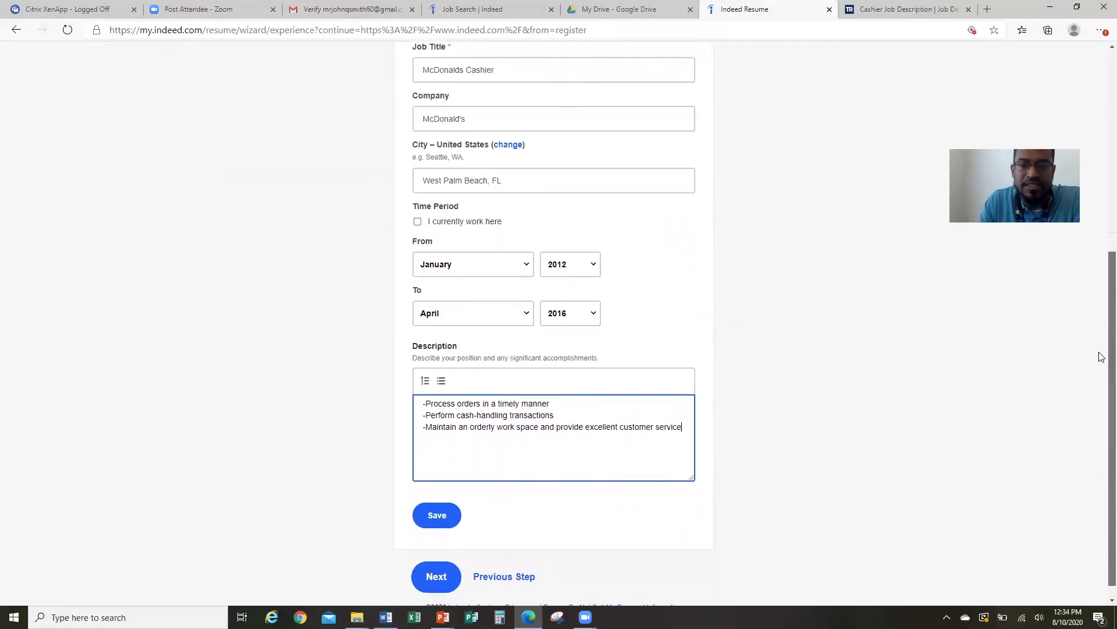
pyautogui.click(446, 514)
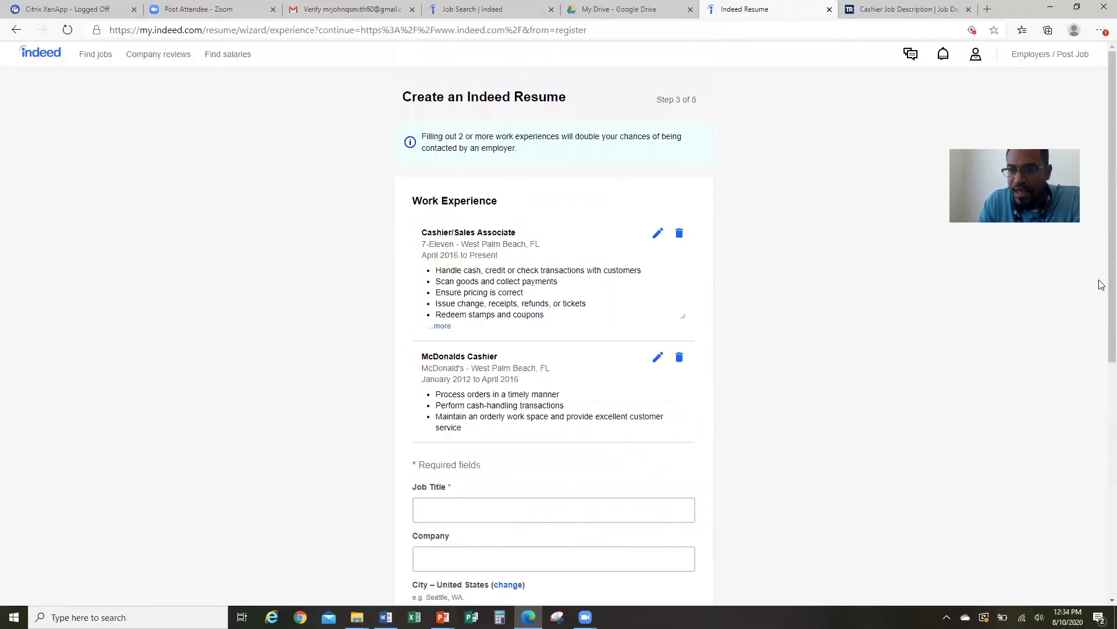
pyautogui.scroll(-2, 1101, 314)
pyautogui.scroll(-6, 1101, 314)
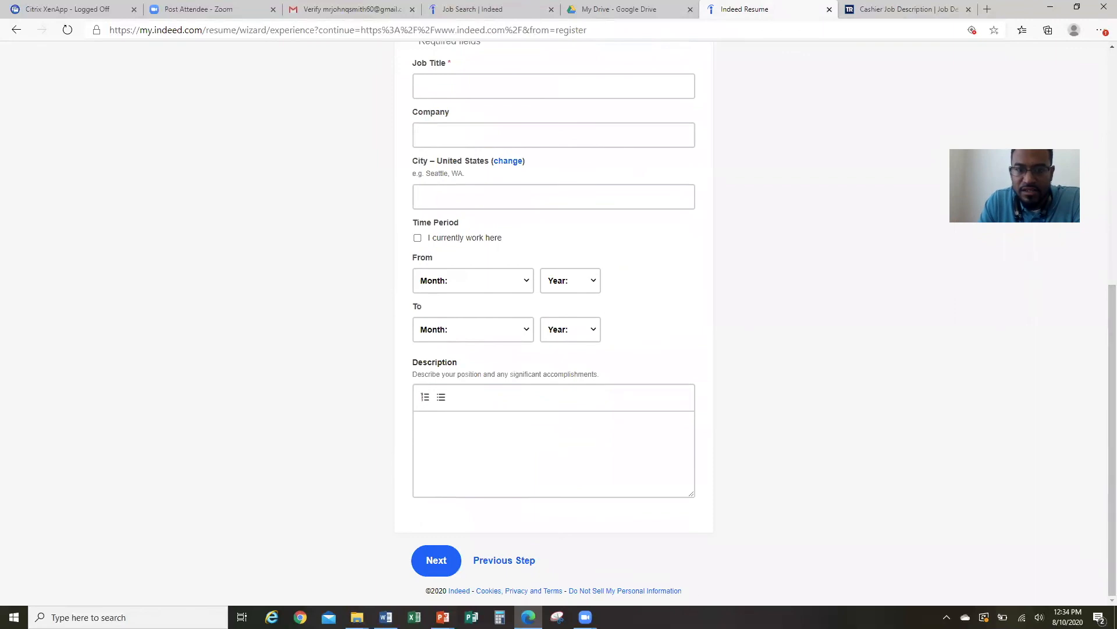
# Go to the Skills step and add Cash Handling, Cashiering and Food Service.
pyautogui.click(437, 561)
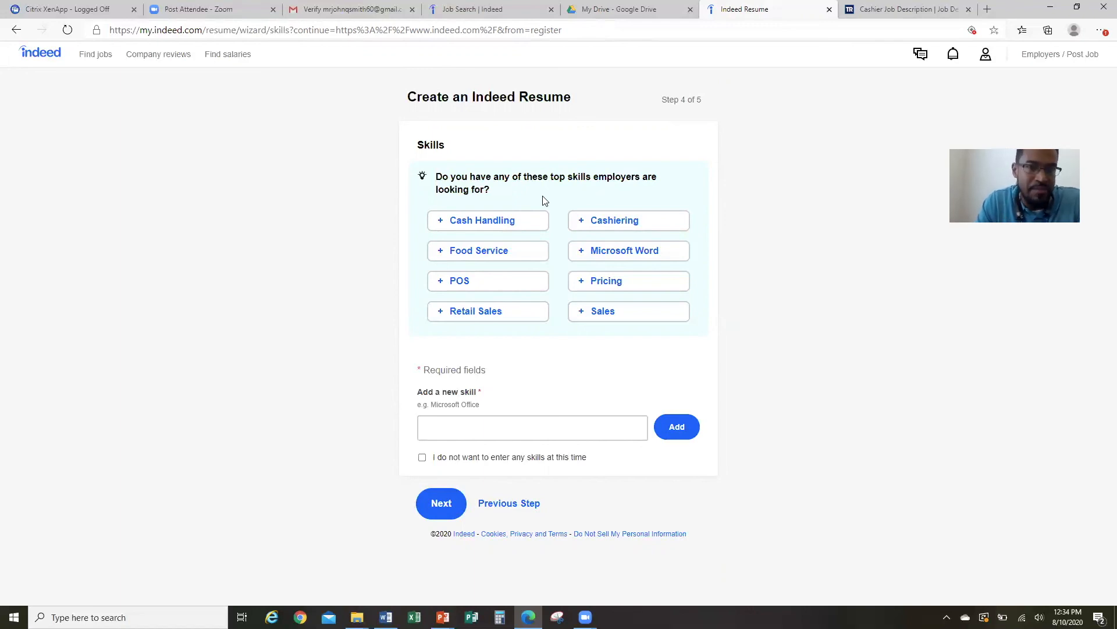
pyautogui.click(496, 226)
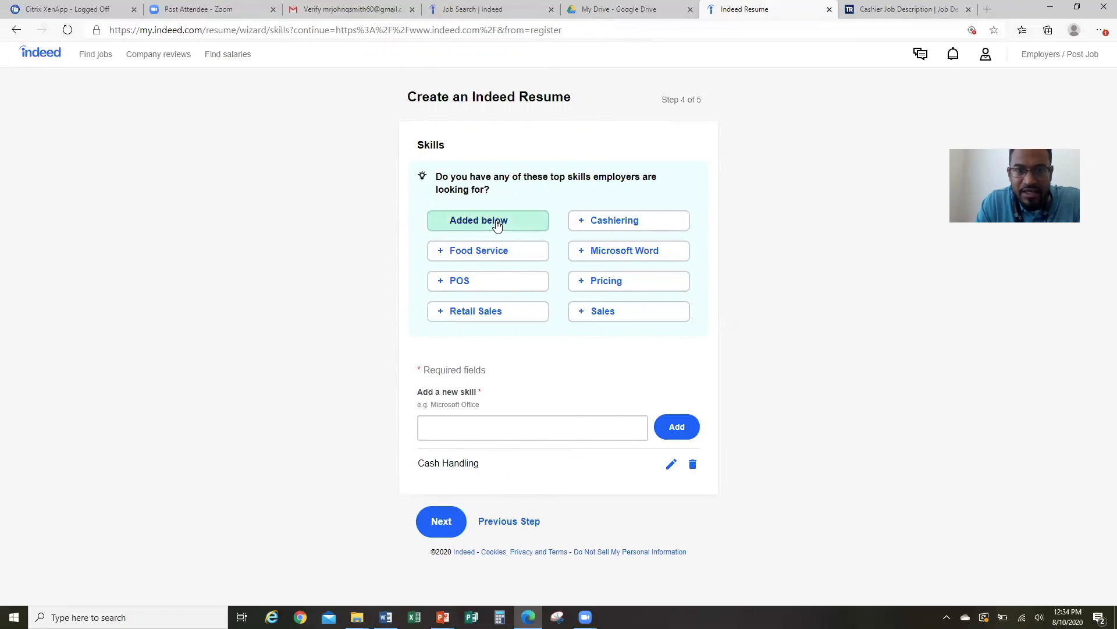
pyautogui.click(613, 225)
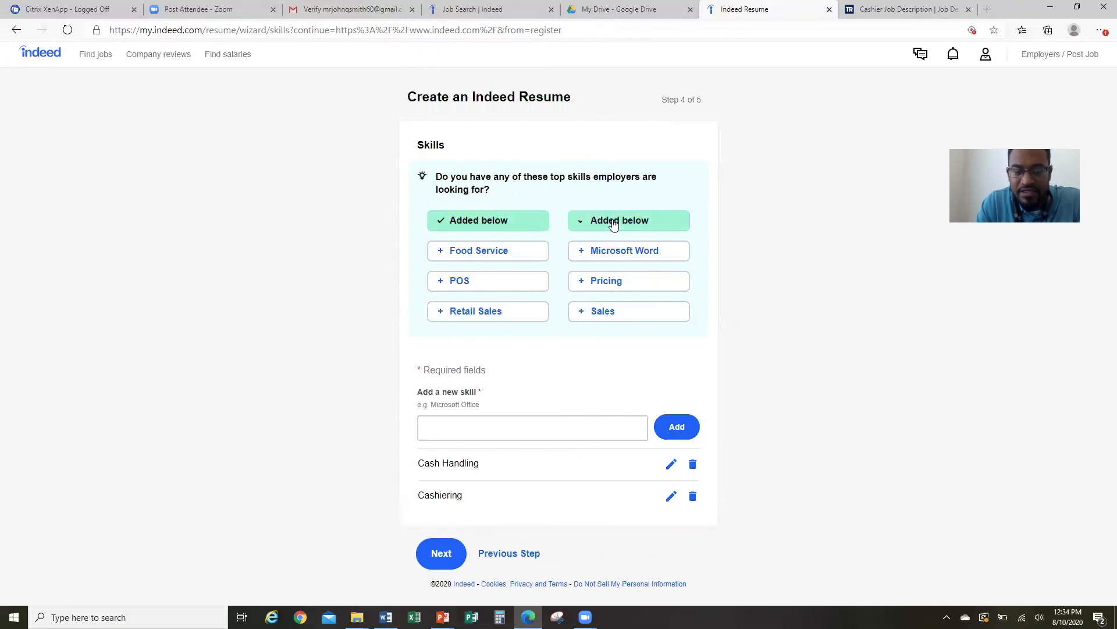
pyautogui.click(500, 252)
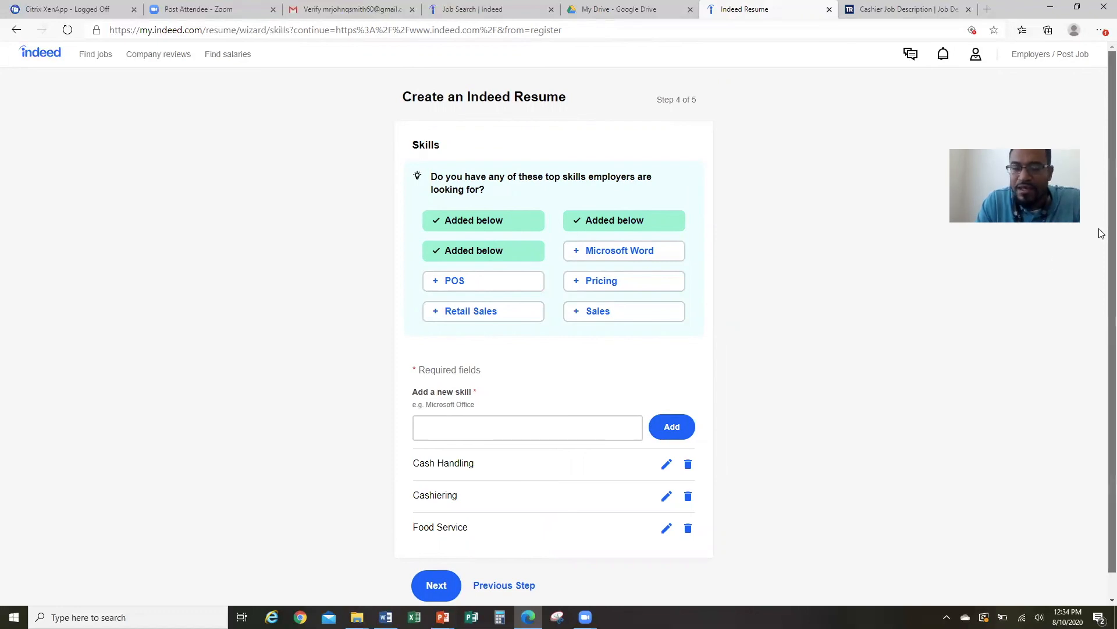
pyautogui.scroll(-1, 1100, 231)
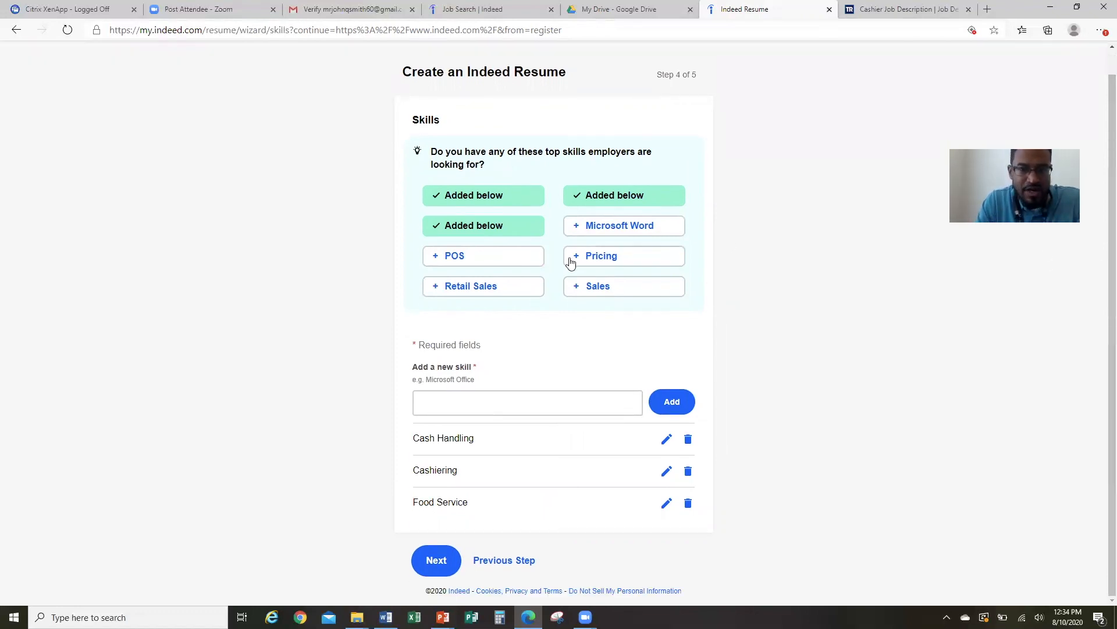
# Continue past Skills and scroll through the full online resume draft.
pyautogui.click(437, 561)
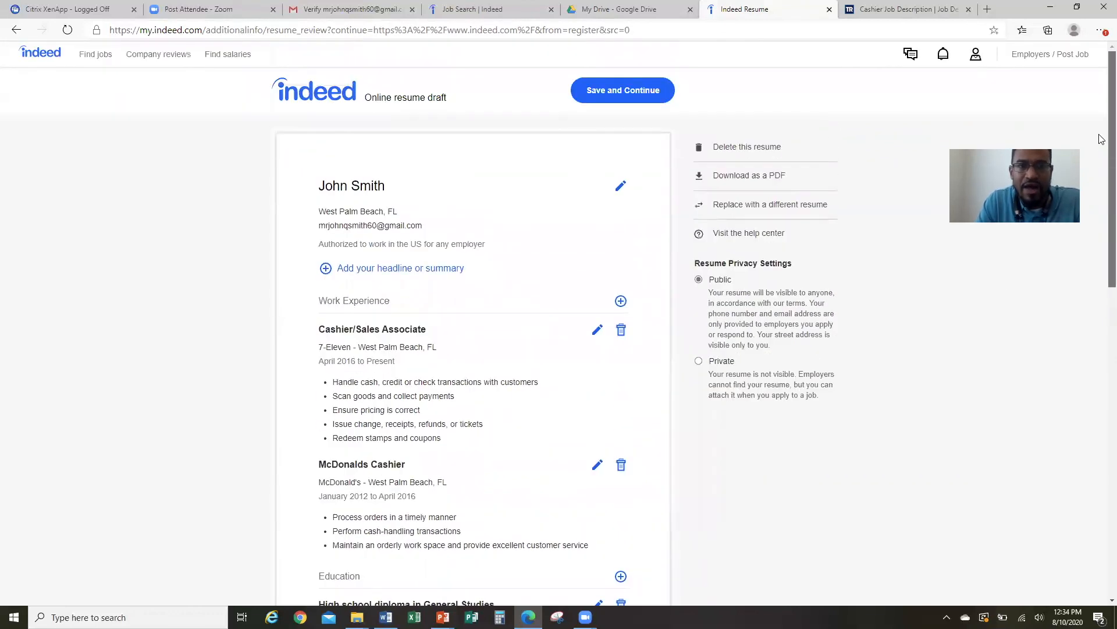
pyautogui.scroll(-4, 1100, 174)
pyautogui.moveTo(1101, 271); pyautogui.dragTo(1101, 463)
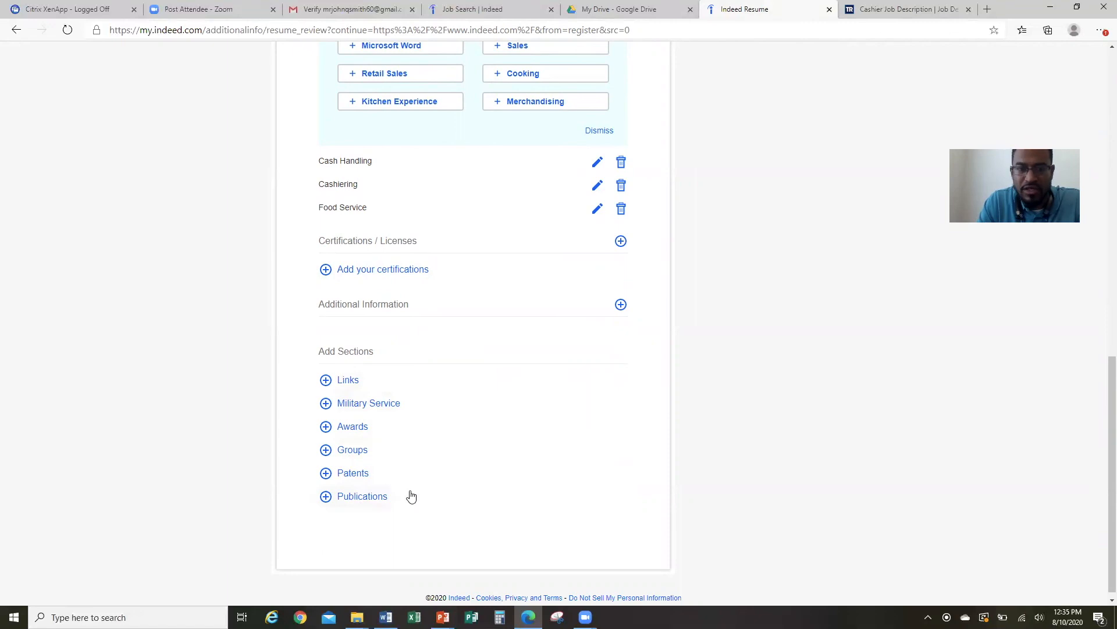
pyautogui.moveTo(1101, 414); pyautogui.dragTo(1100, 68)
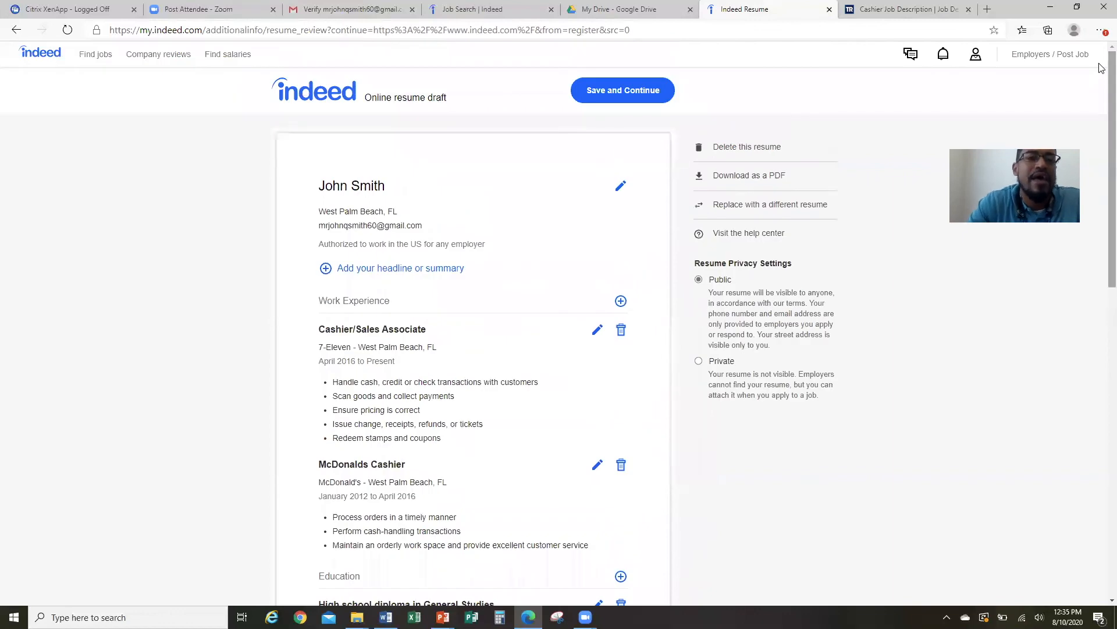